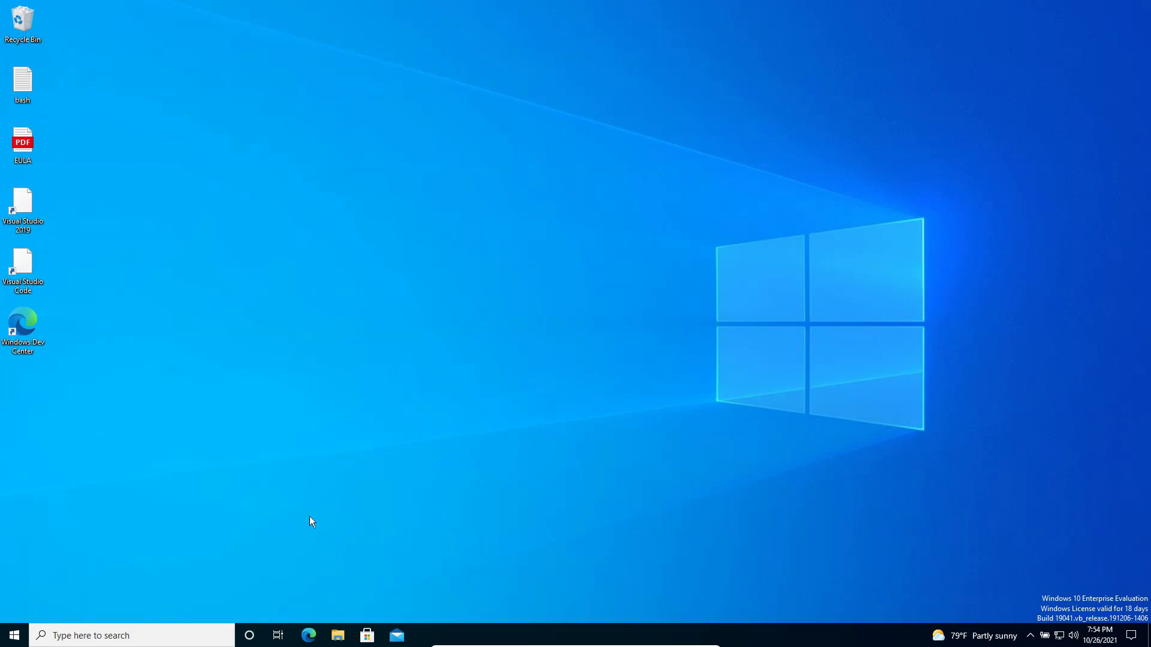
Search the web in Microsoft Edge for "xampp download for windows 10" and open the Apache Friends download page.
left_click(310, 640)
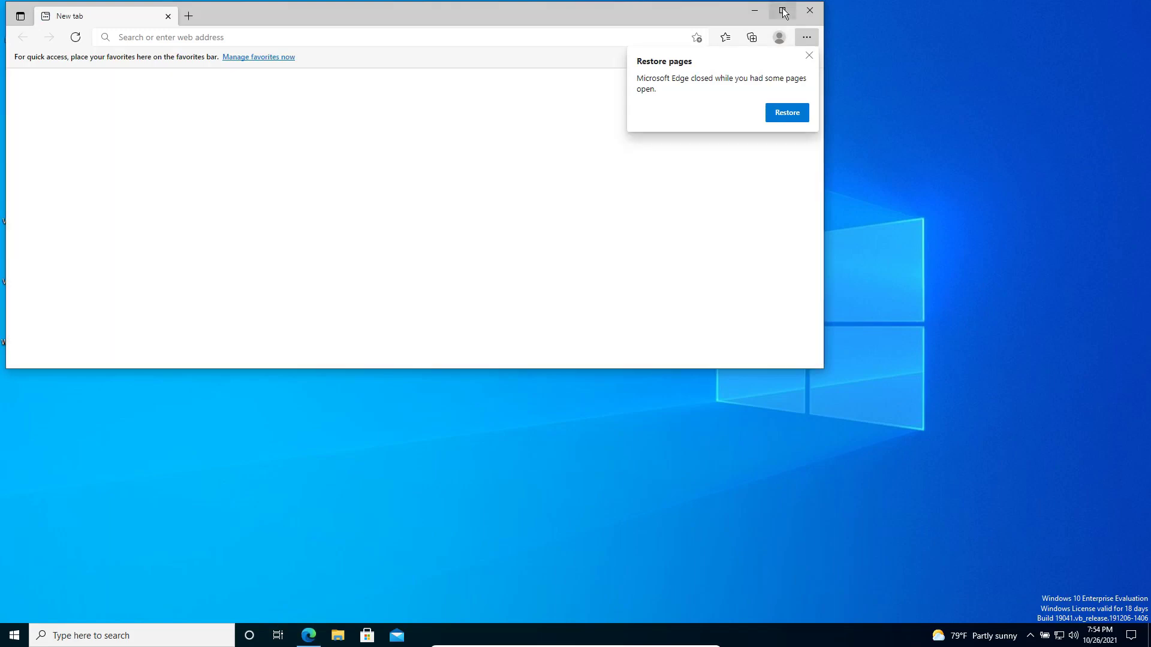
key("super+Up")
left_click(569, 35)
type("x")
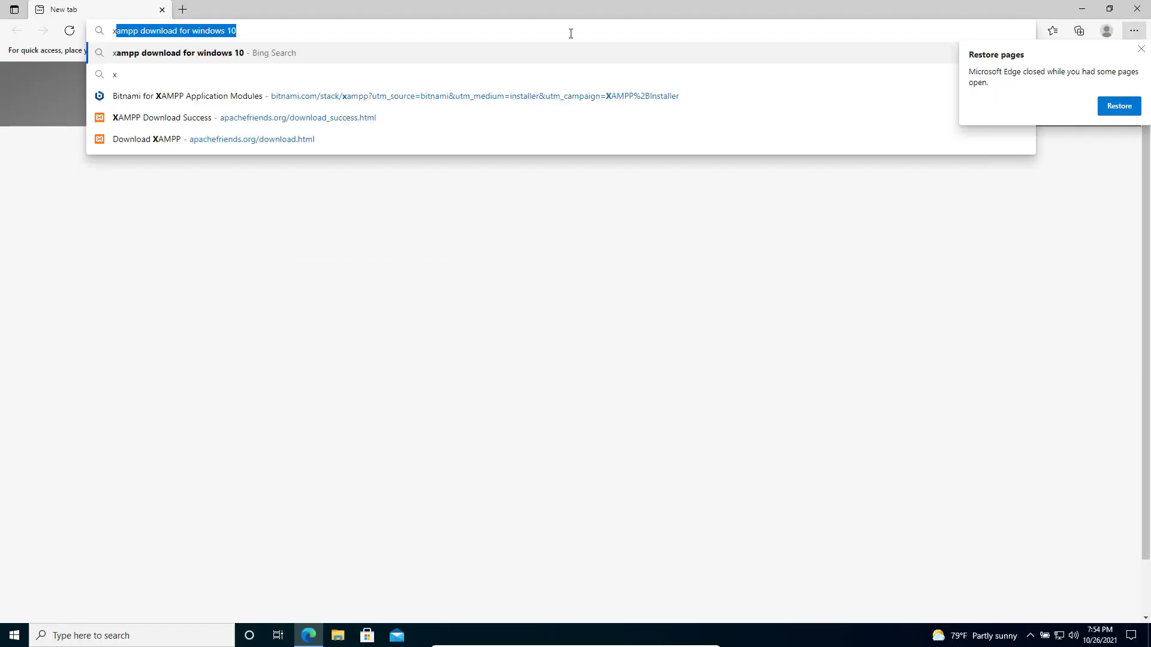
key("Return")
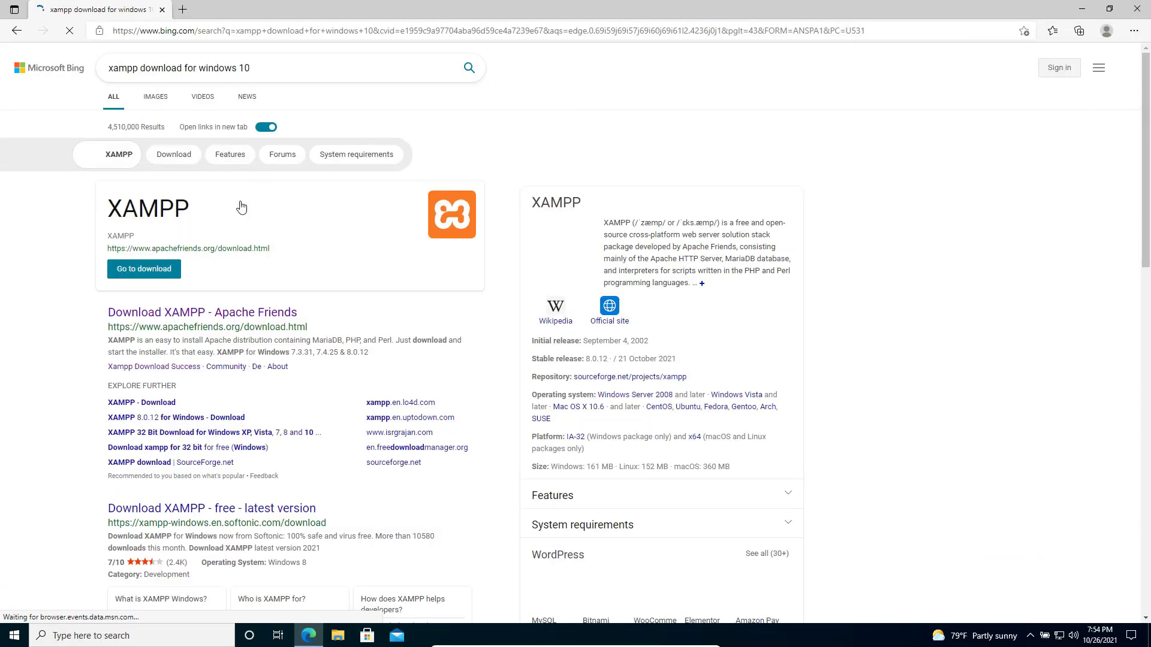
left_click(163, 271)
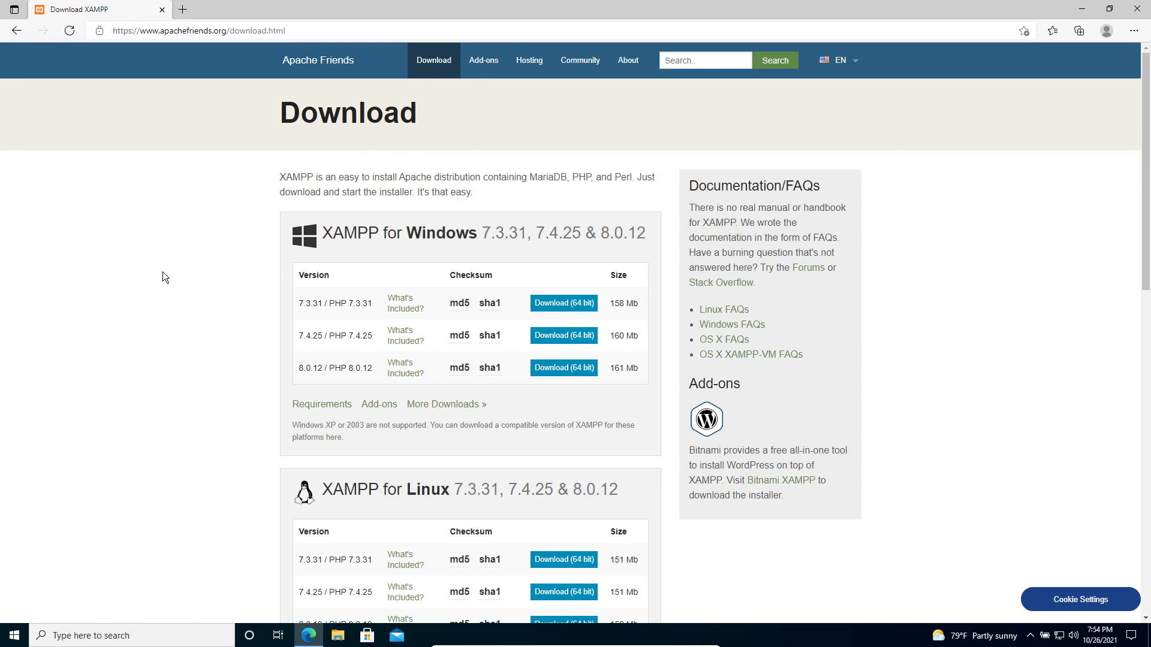
Examine the XAMPP versions offered for Windows, Linux and OS X on the download page.
scroll(163, 272, "down", 3)
scroll(163, 272, "up", 1)
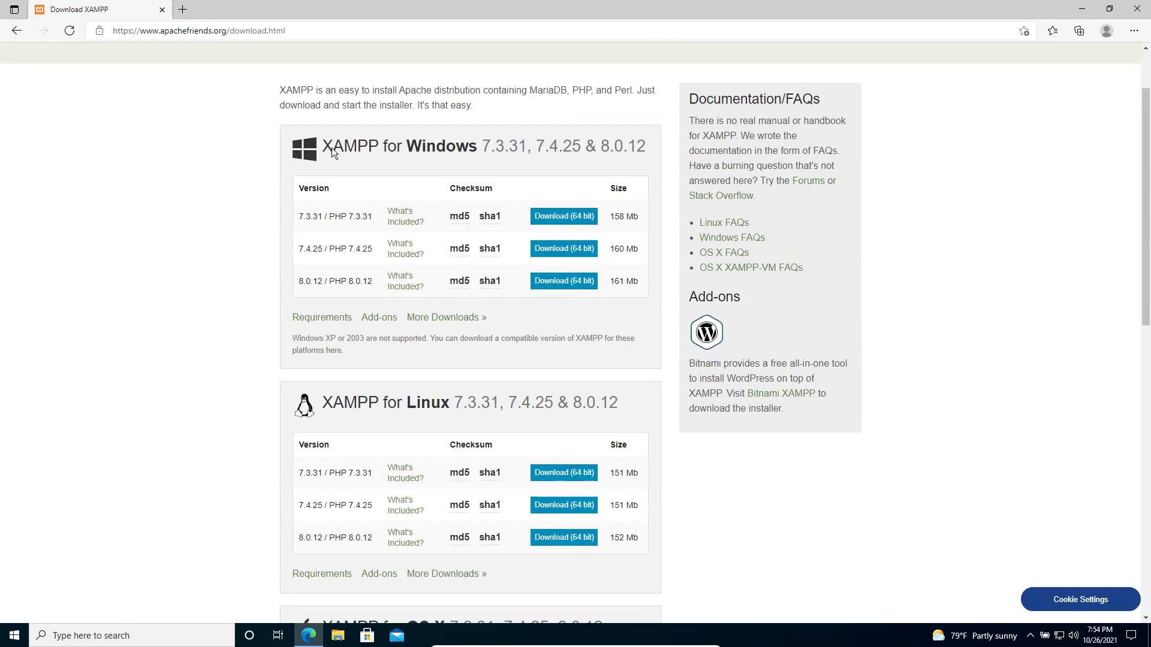
scroll(181, 265, "down", 1)
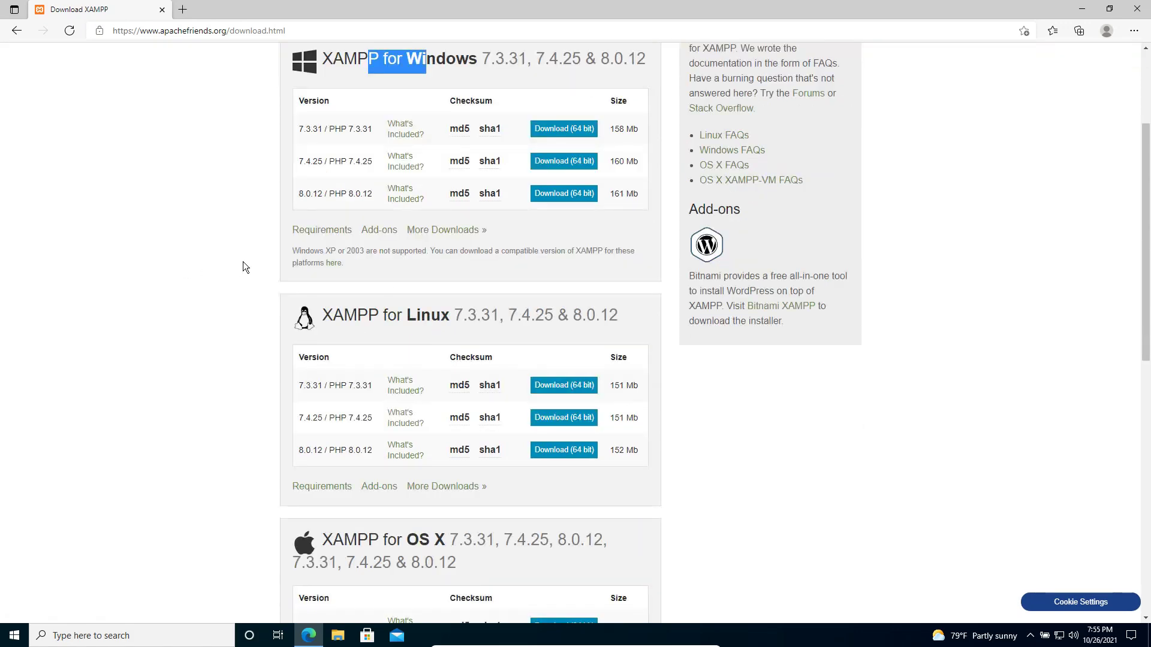
left_click(419, 315)
left_click_drag(368, 315, 429, 314)
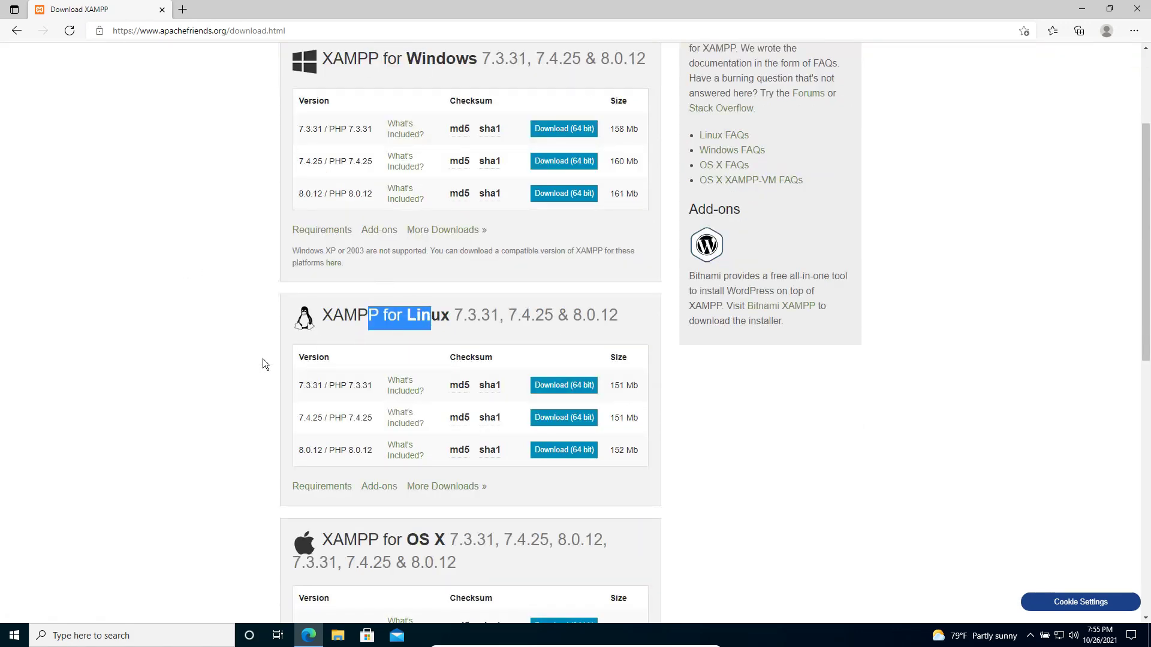
scroll(238, 366, "down", 3)
left_click(421, 282)
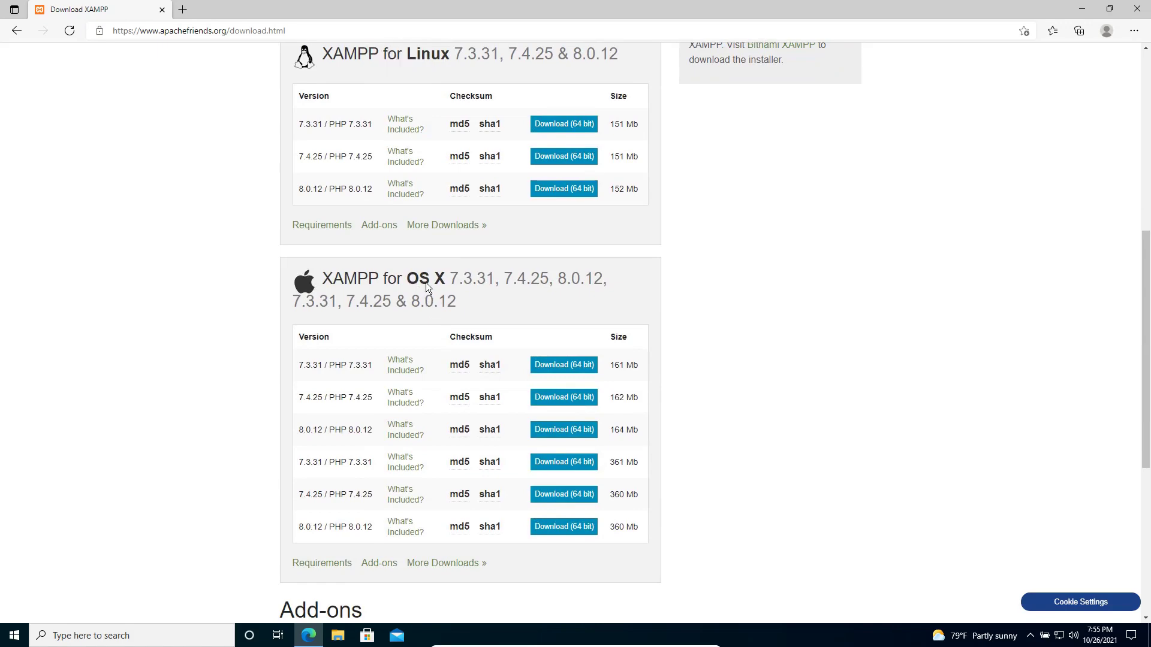
scroll(470, 324, "down", 4)
scroll(470, 324, "up", 4)
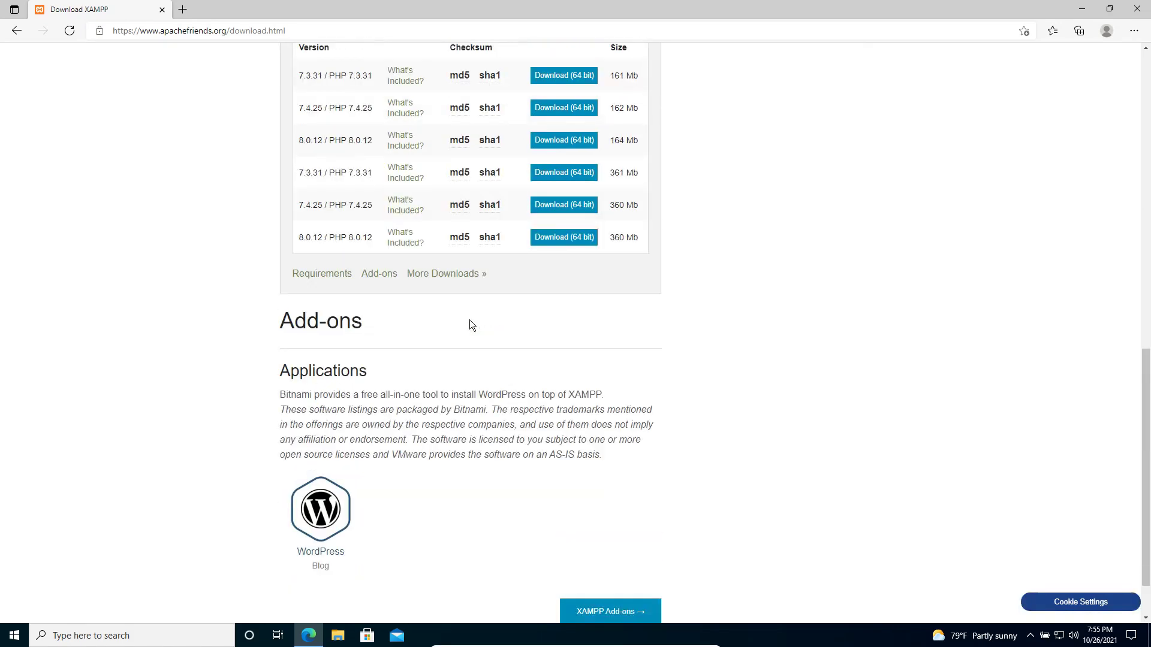
scroll(469, 319, "up", 5)
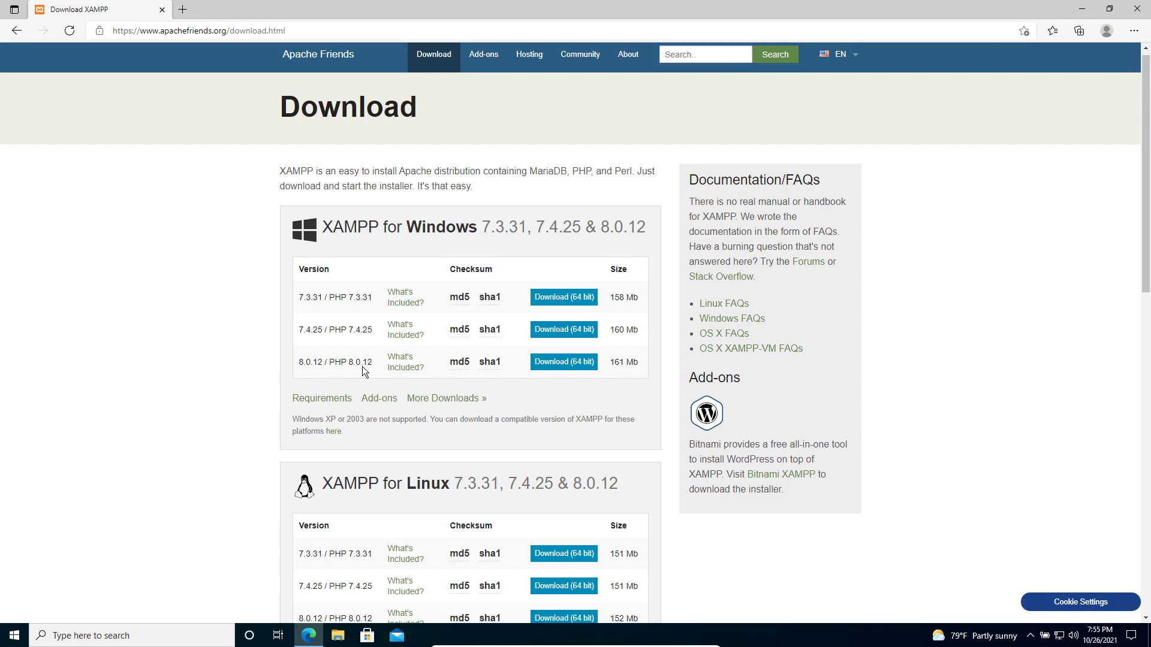
Download the 64-bit XAMPP 7.4.25 for Windows and launch its installer from the Downloads folder, allowing it to make changes.
left_click(540, 333)
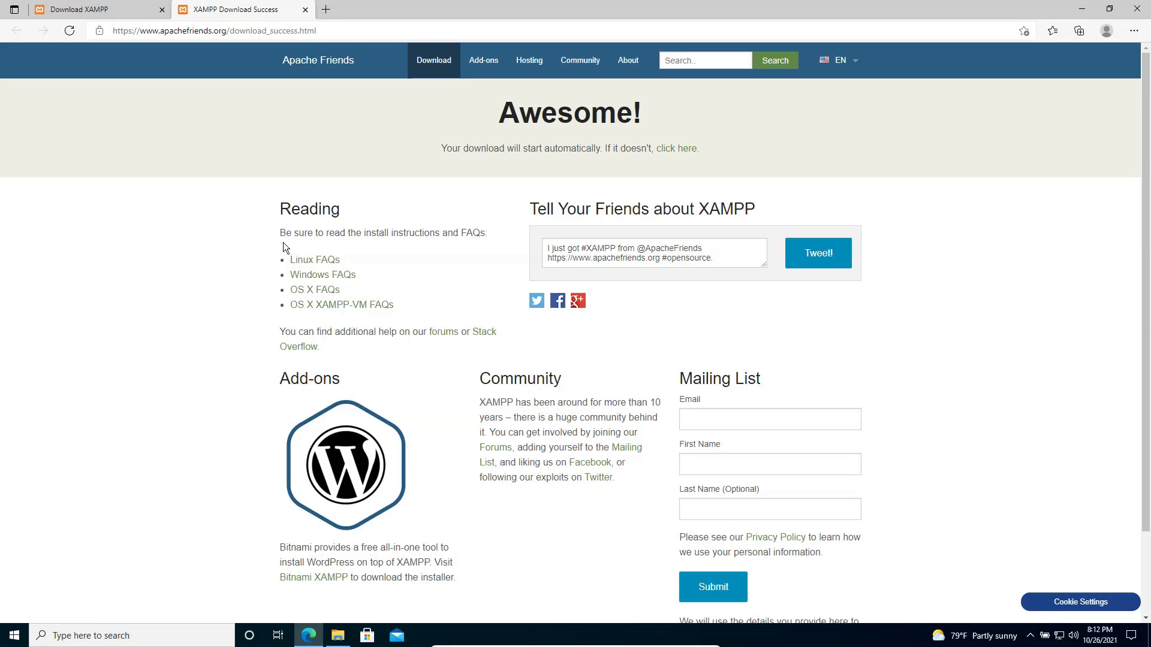
left_click(1082, 9)
left_click(337, 636)
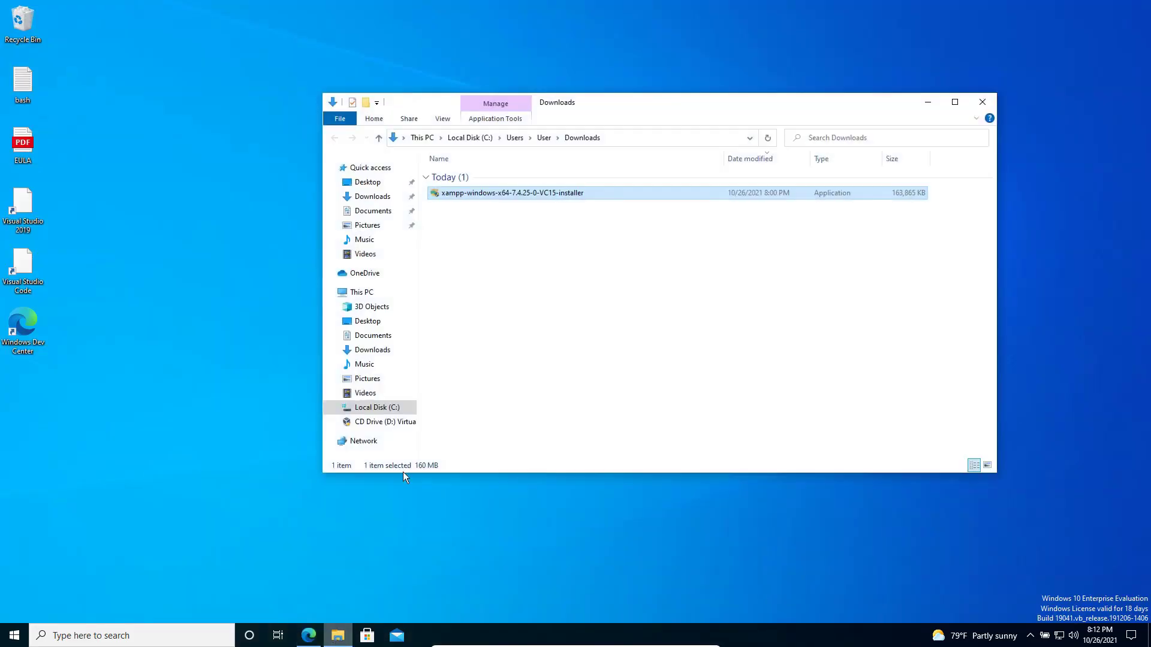
double_click(571, 197)
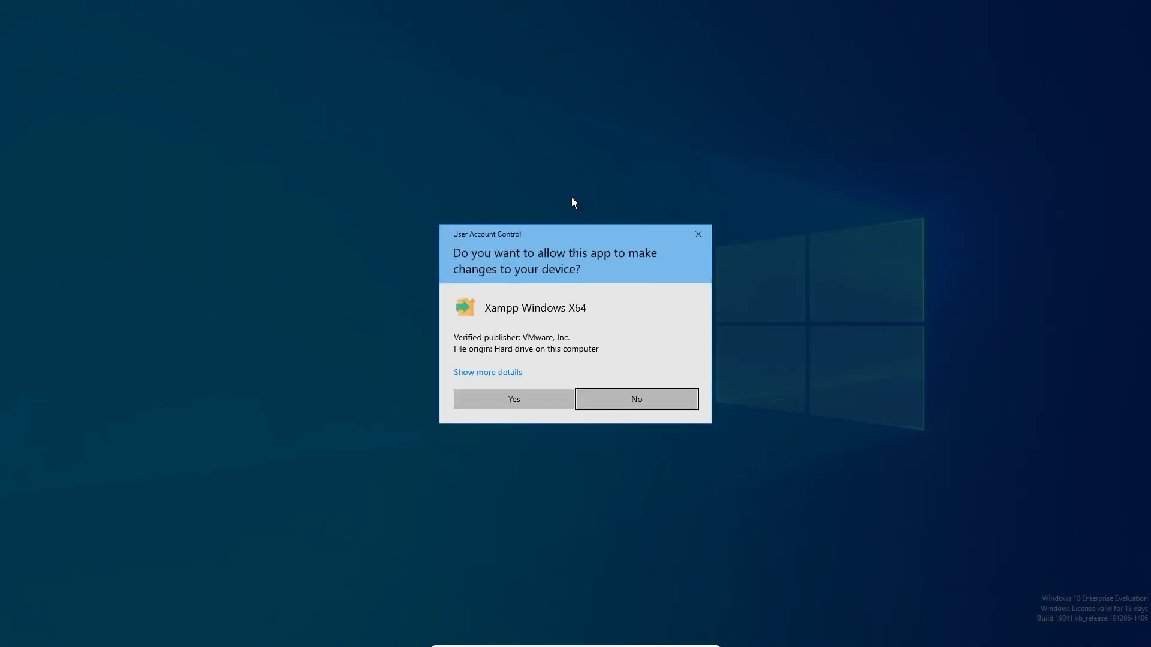
left_click(523, 401)
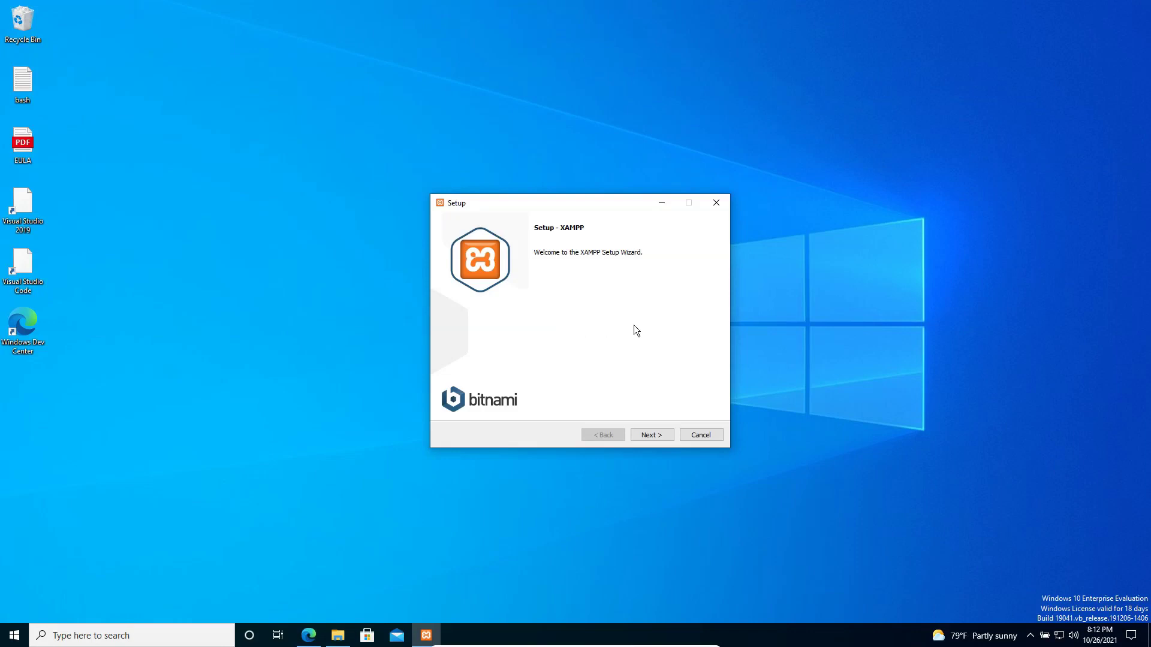
Accept all XAMPP components, the installation folder C:\xampp and English as the Control Panel language in the setup wizard.
left_click(666, 437)
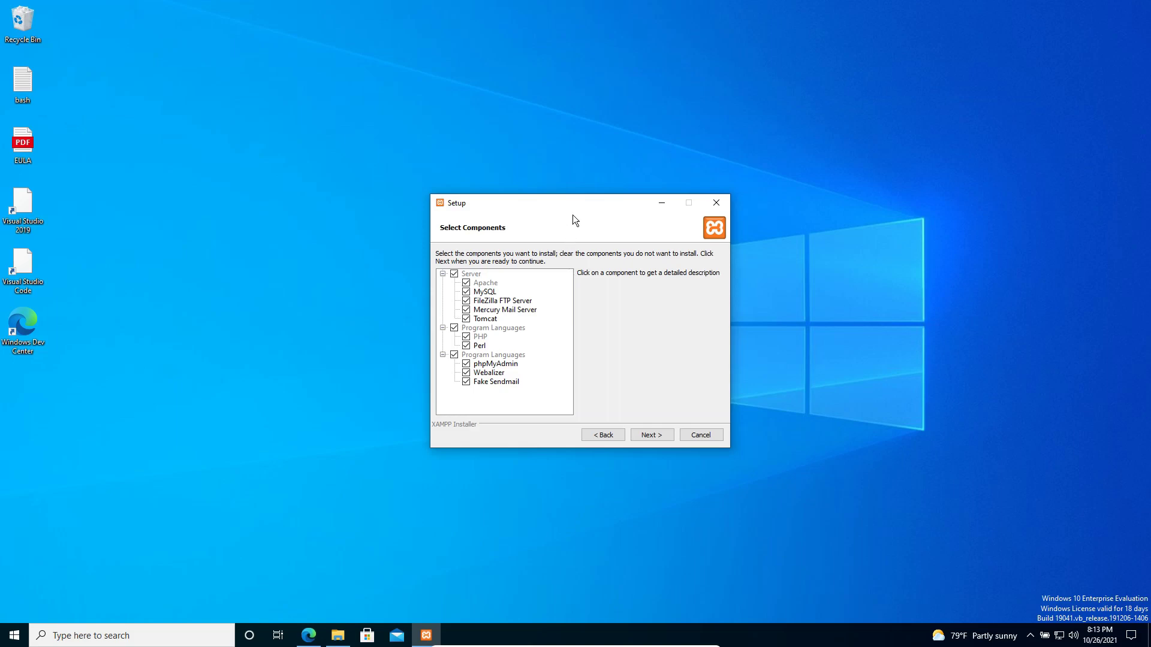
left_click(652, 434)
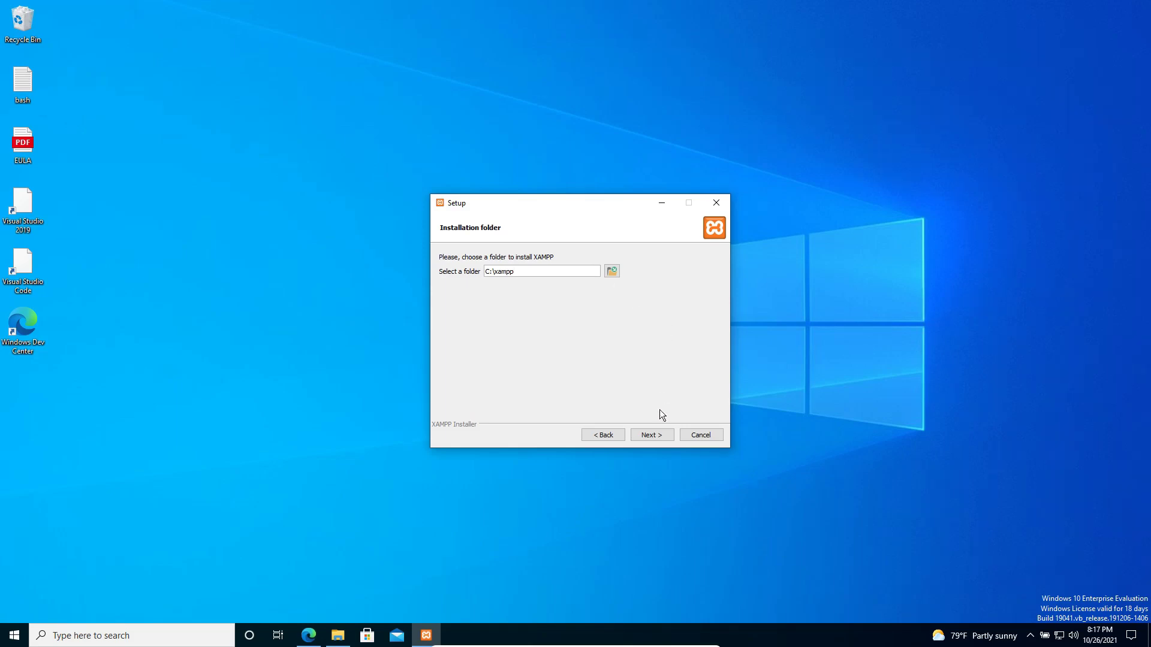
left_click(657, 441)
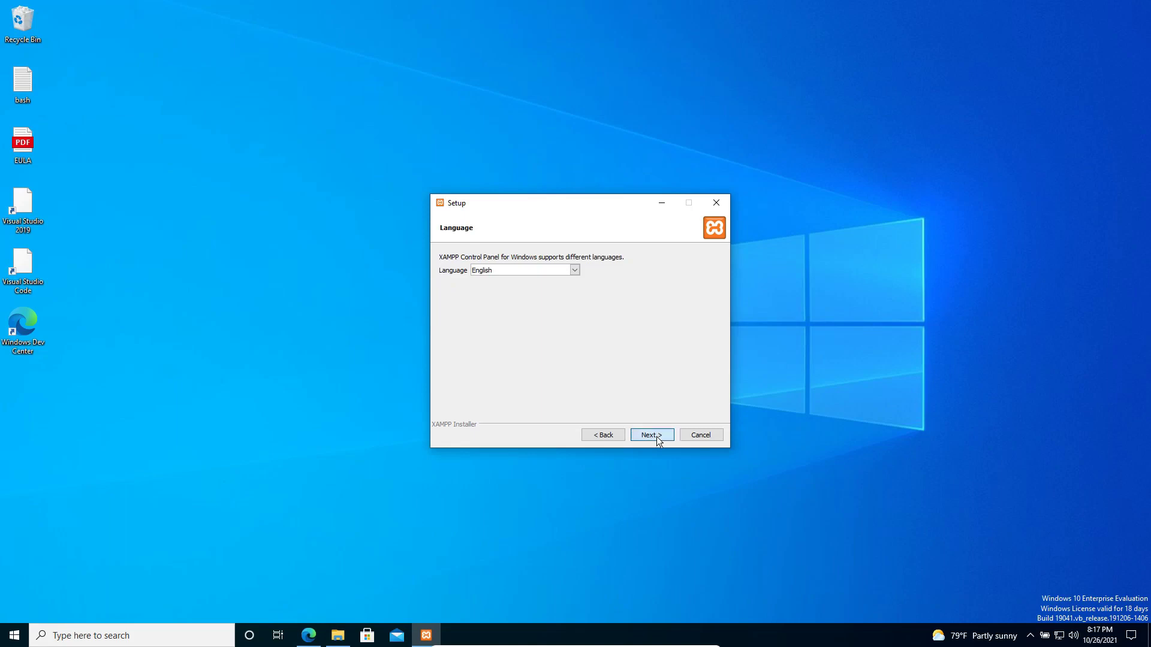
left_click(650, 435)
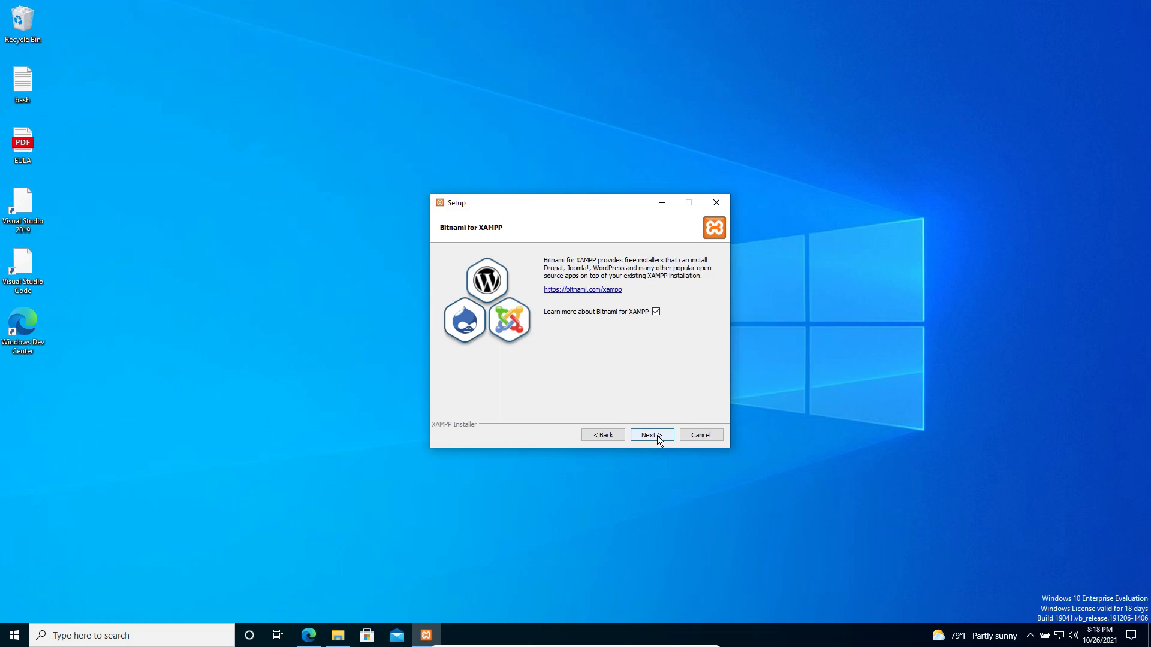
Run the XAMPP installation, minimize the Bitnami web page, and finish the wizard with the Control Panel set to start.
left_click(657, 435)
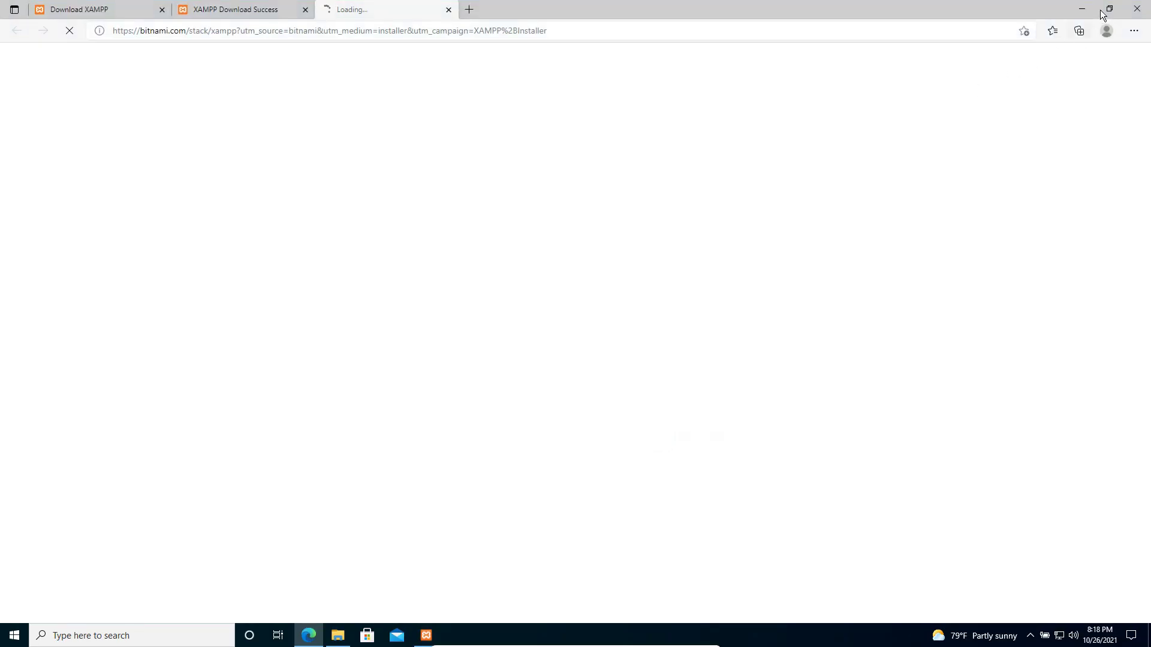
left_click(1084, 9)
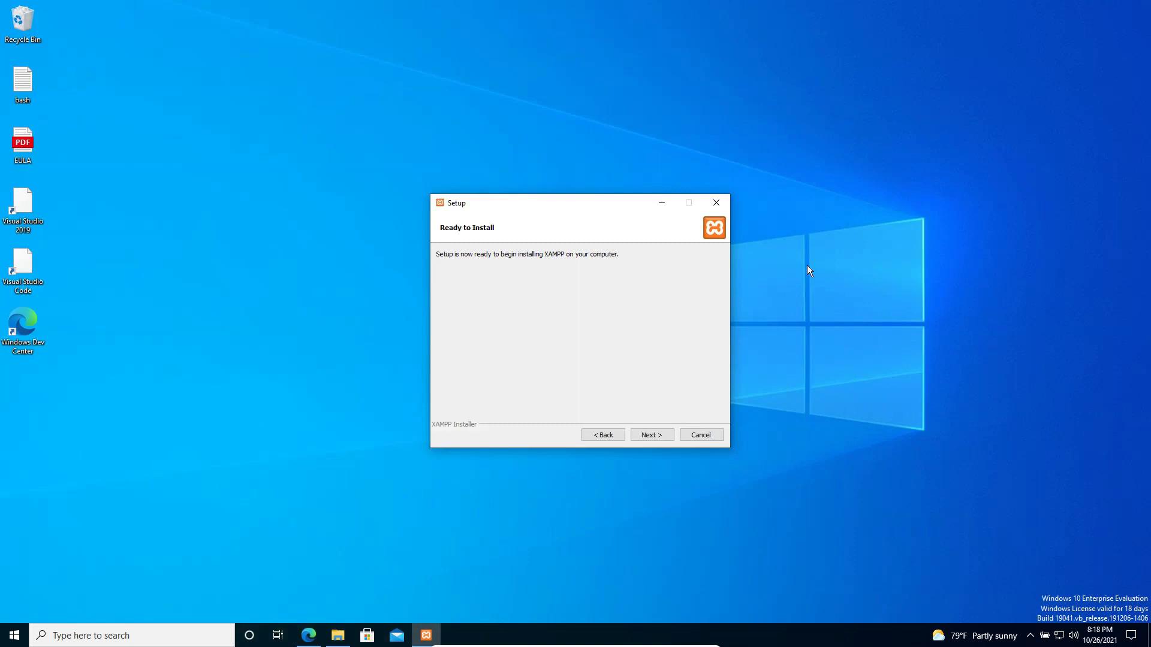
left_click(659, 434)
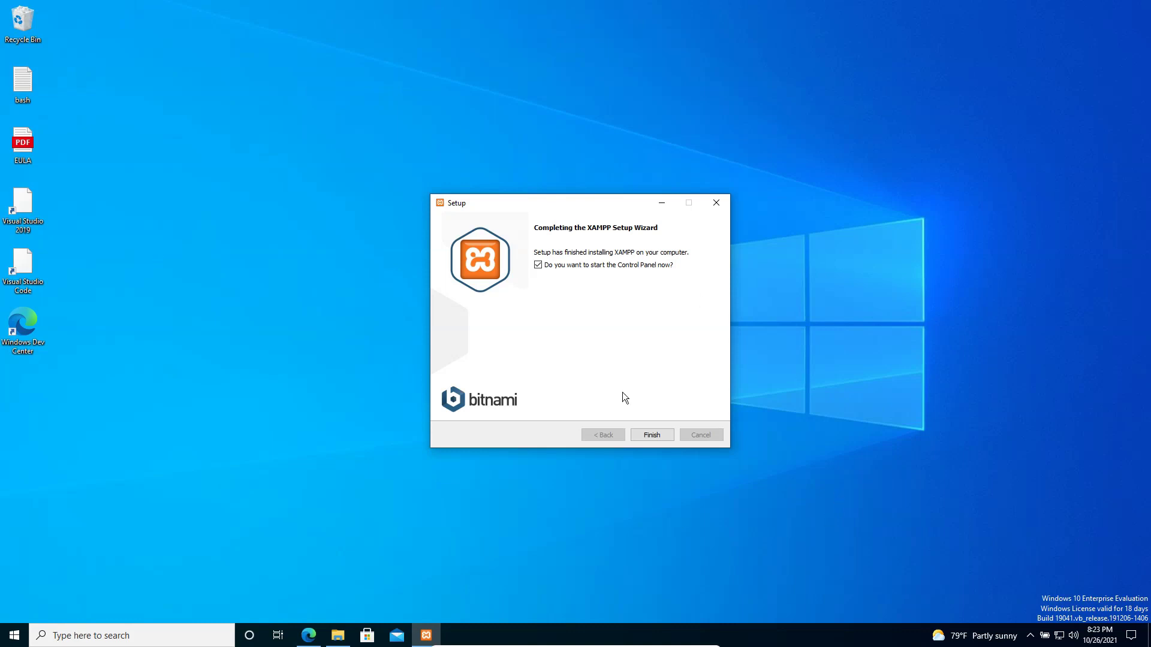
left_click(659, 438)
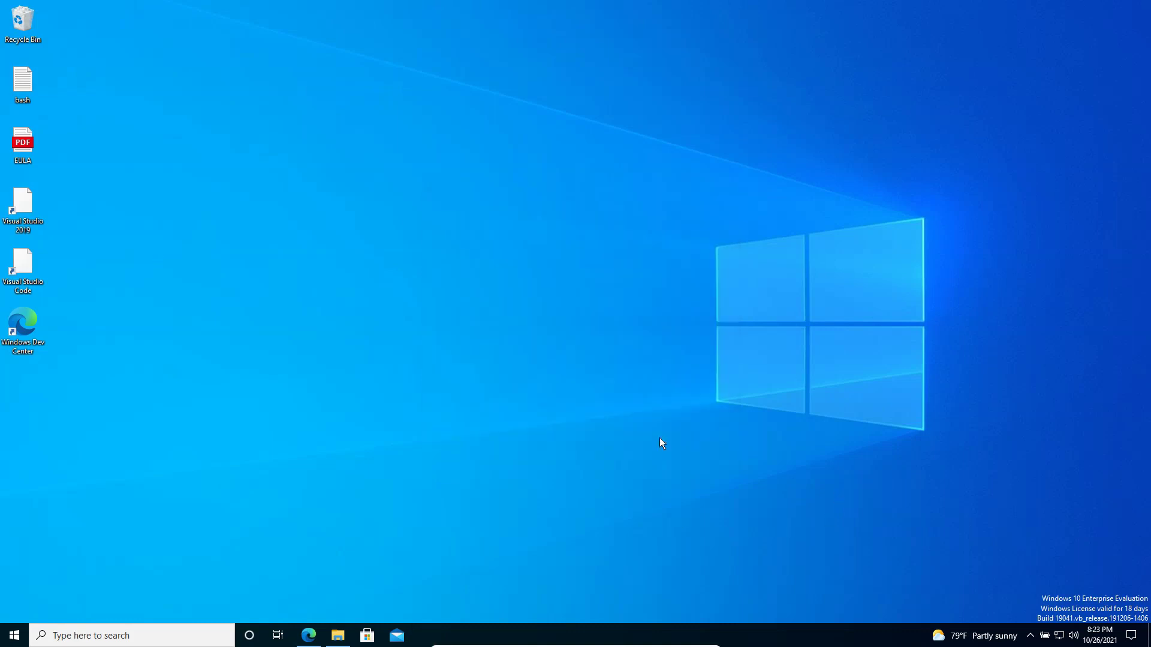
Open File Explorer and arrange its window and the XAMPP Control Panel so that both can be seen.
left_click(340, 638)
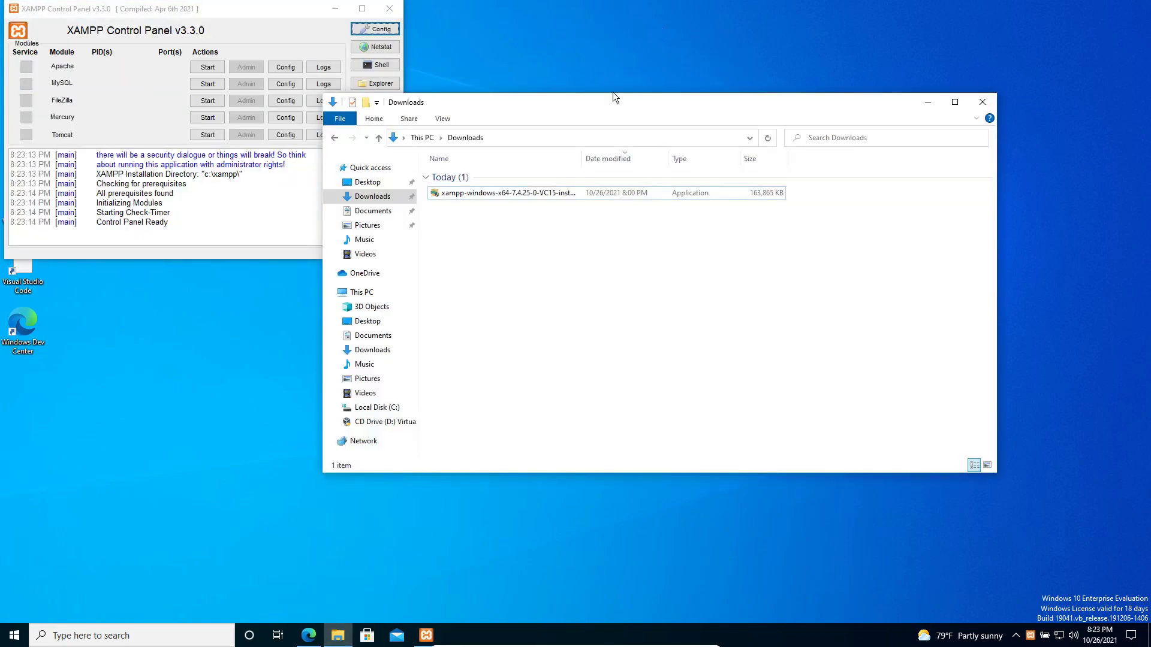
left_click_drag(606, 102, 706, 83)
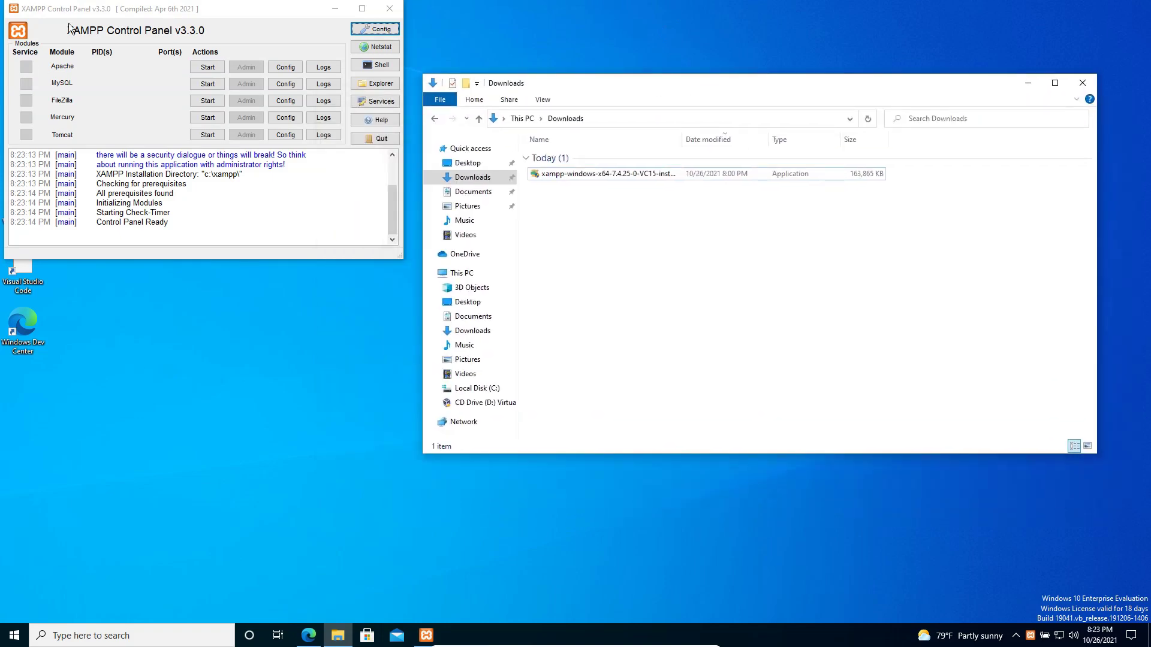
left_click_drag(75, 12, 128, 32)
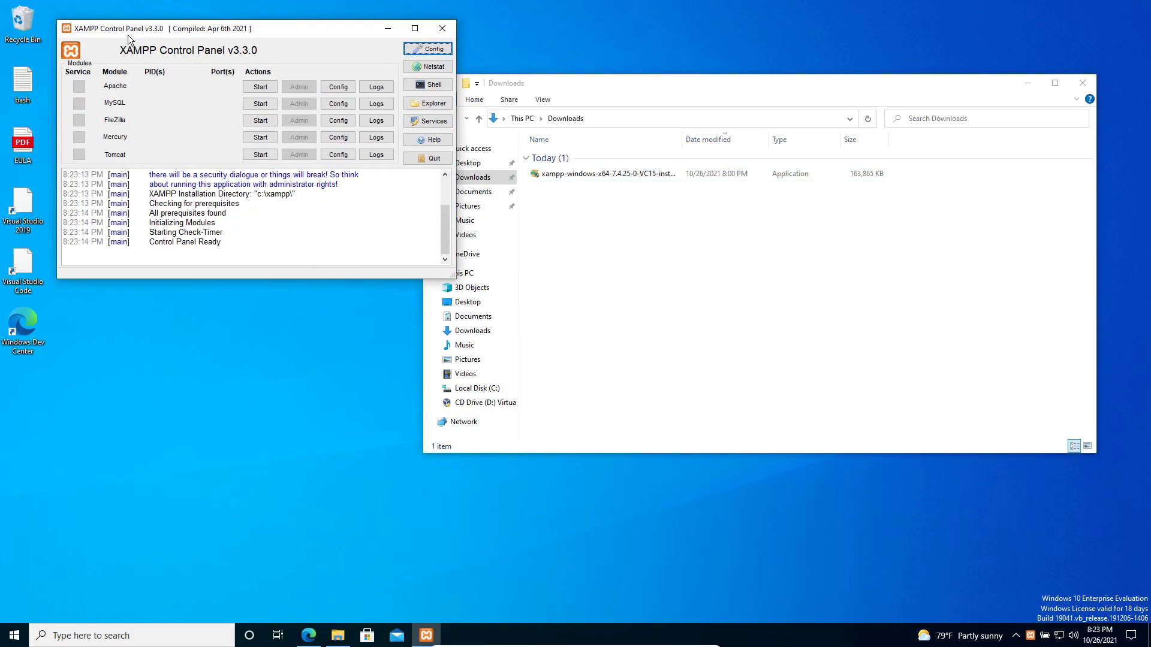
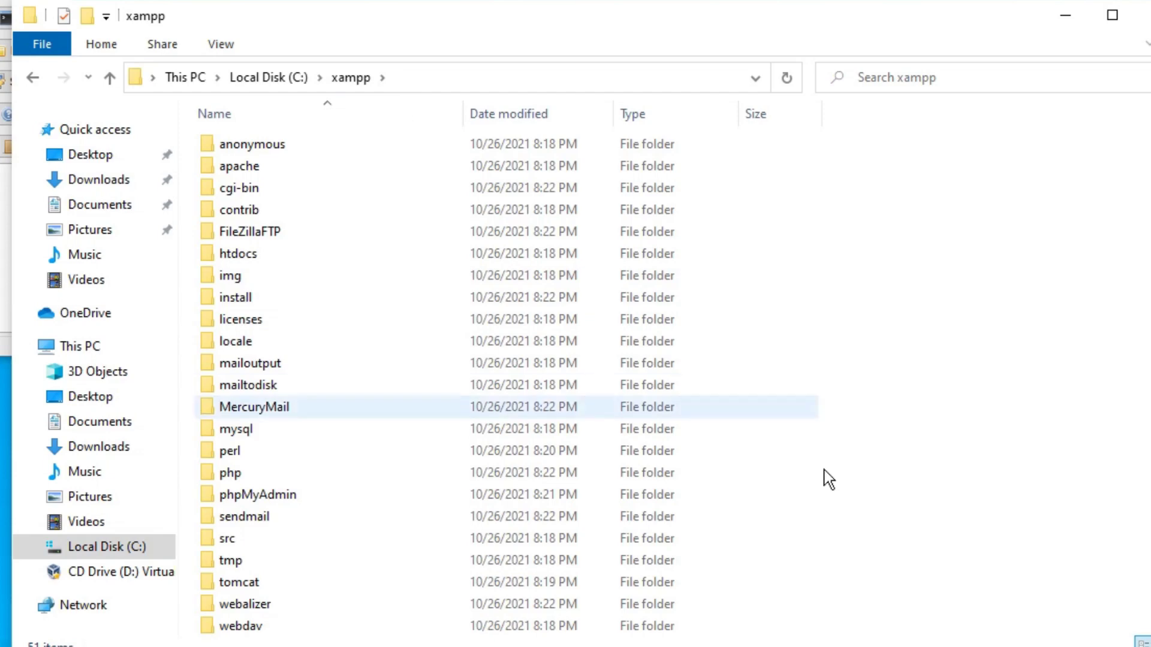
Look through the folders and files in the C:\xampp installation directory.
scroll(1031, 491, "down", 3)
scroll(1031, 491, "down", 7)
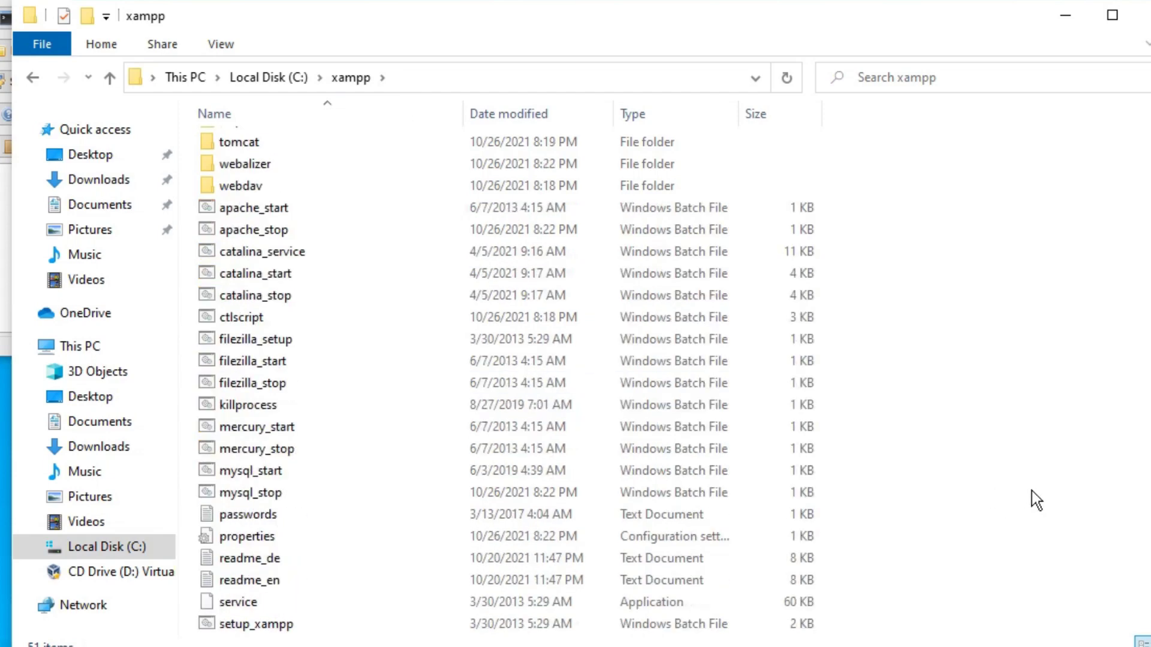
scroll(1031, 490, "up", 9)
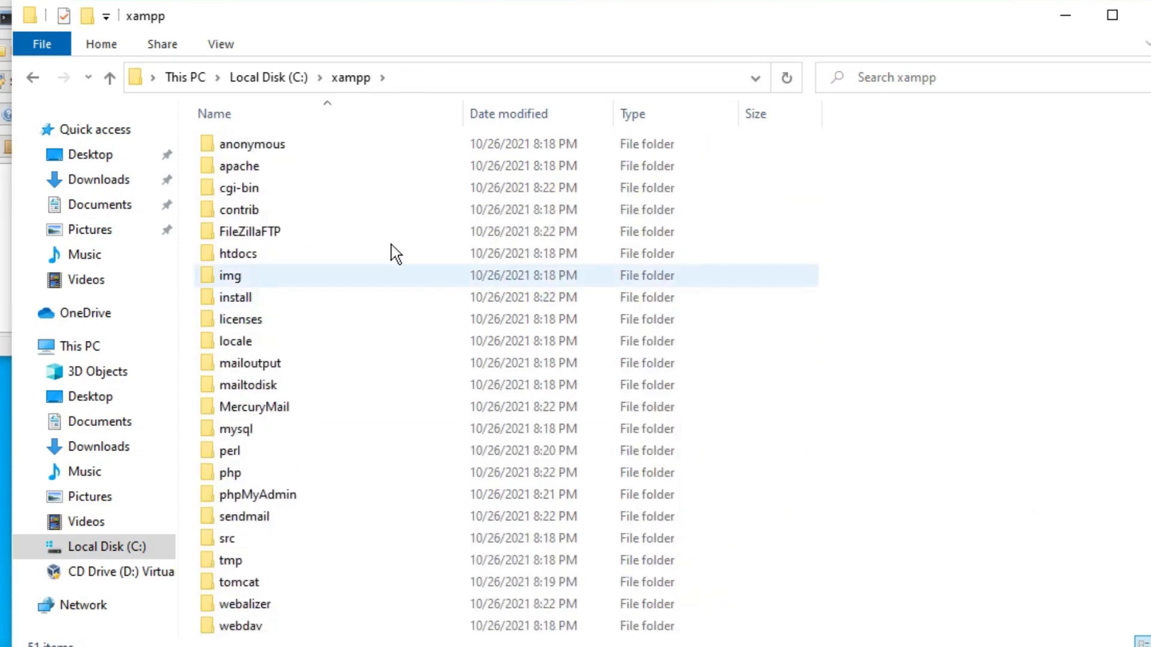
Open the bin folder inside the apache folder and look through its files.
double_click(214, 171)
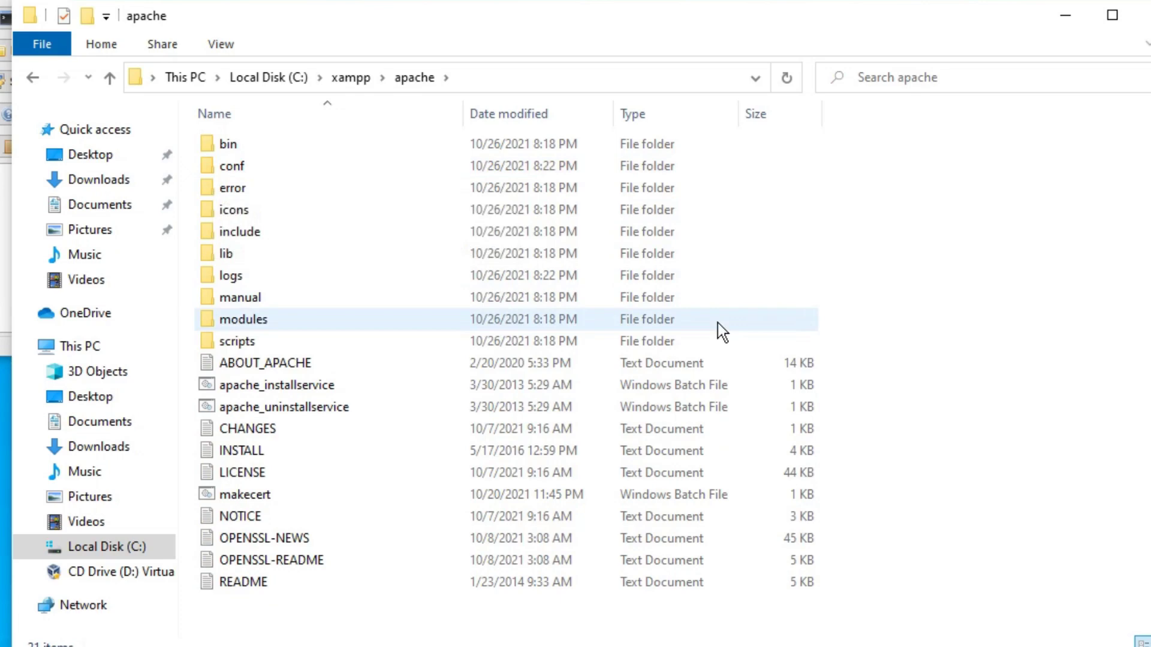
left_click(275, 149)
double_click(275, 148)
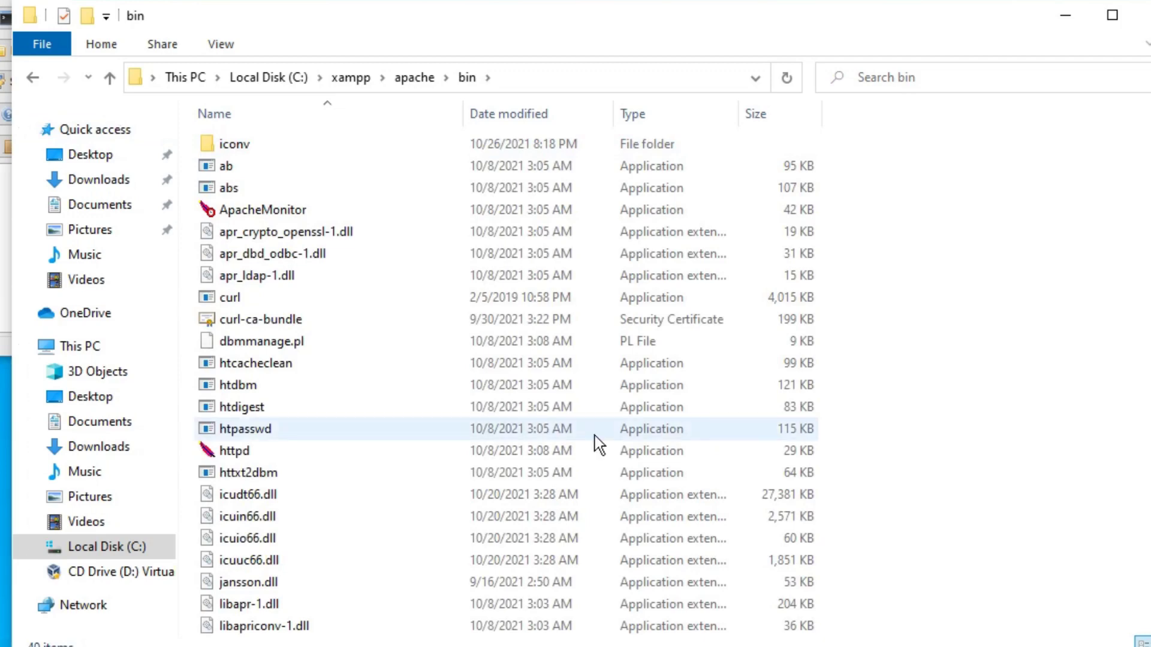
scroll(595, 437, "down", 6)
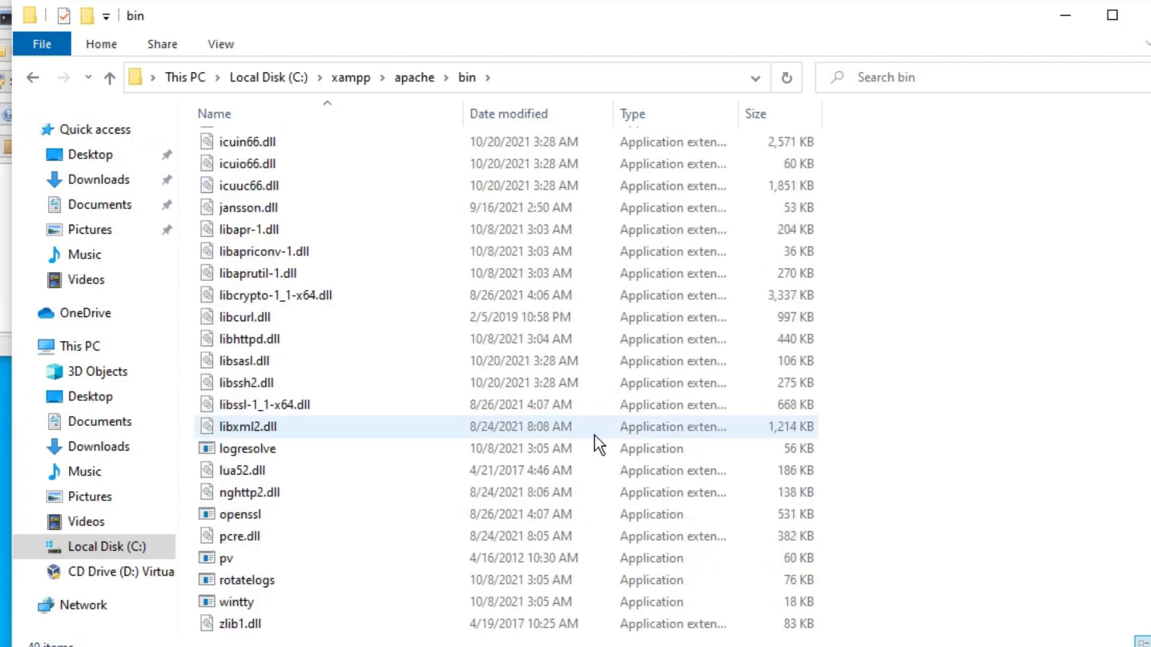
scroll(595, 436, "up", 6)
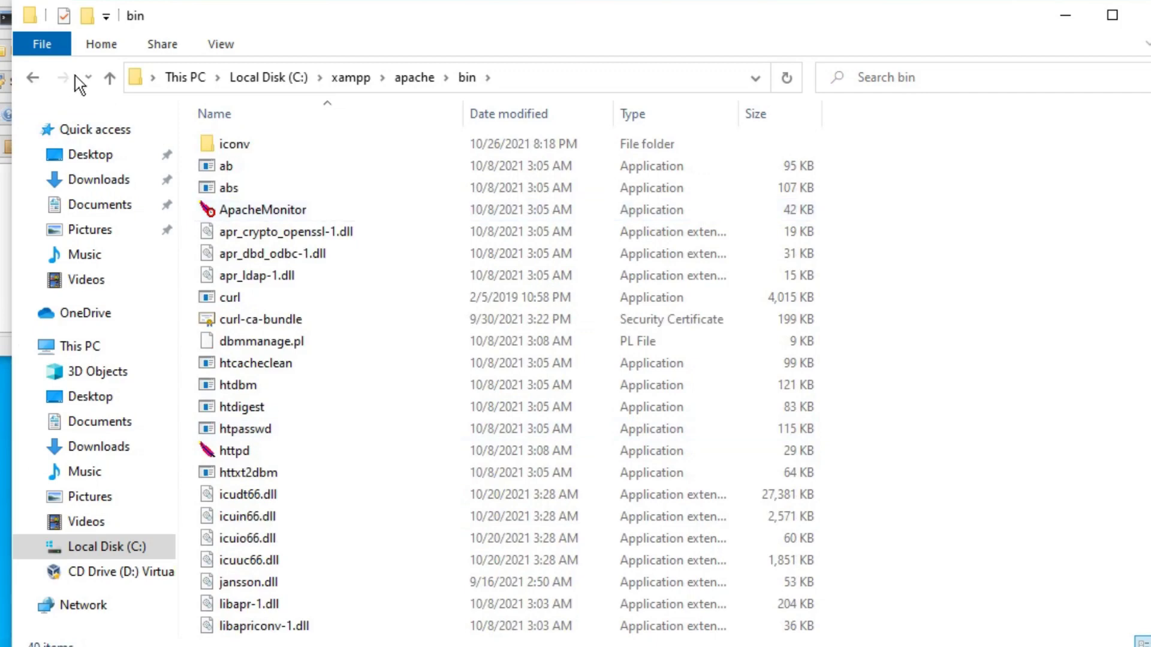
Return to the apache folder, open its conf folder and select the httpd.conf file.
left_click(35, 79)
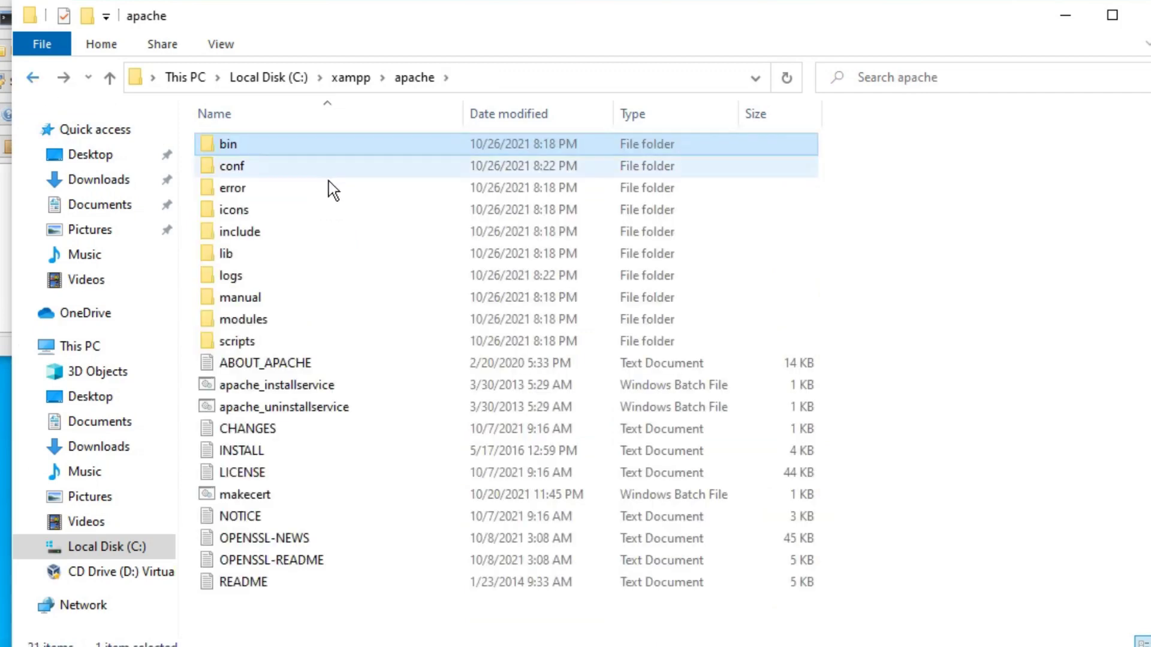
double_click(324, 175)
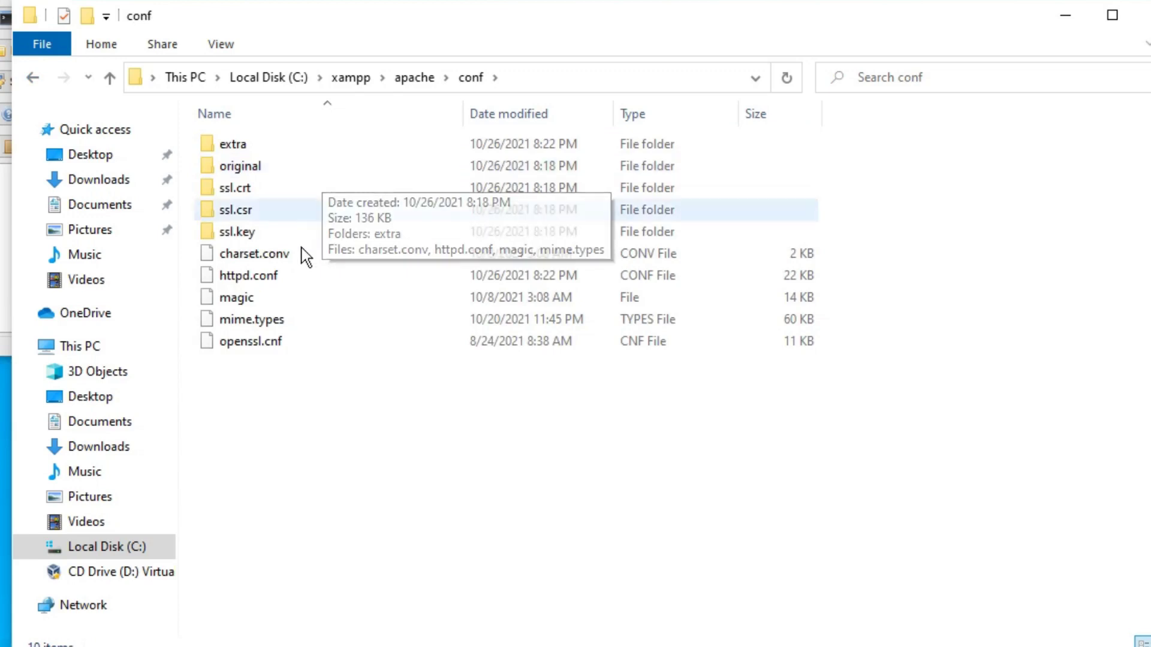
left_click(287, 284)
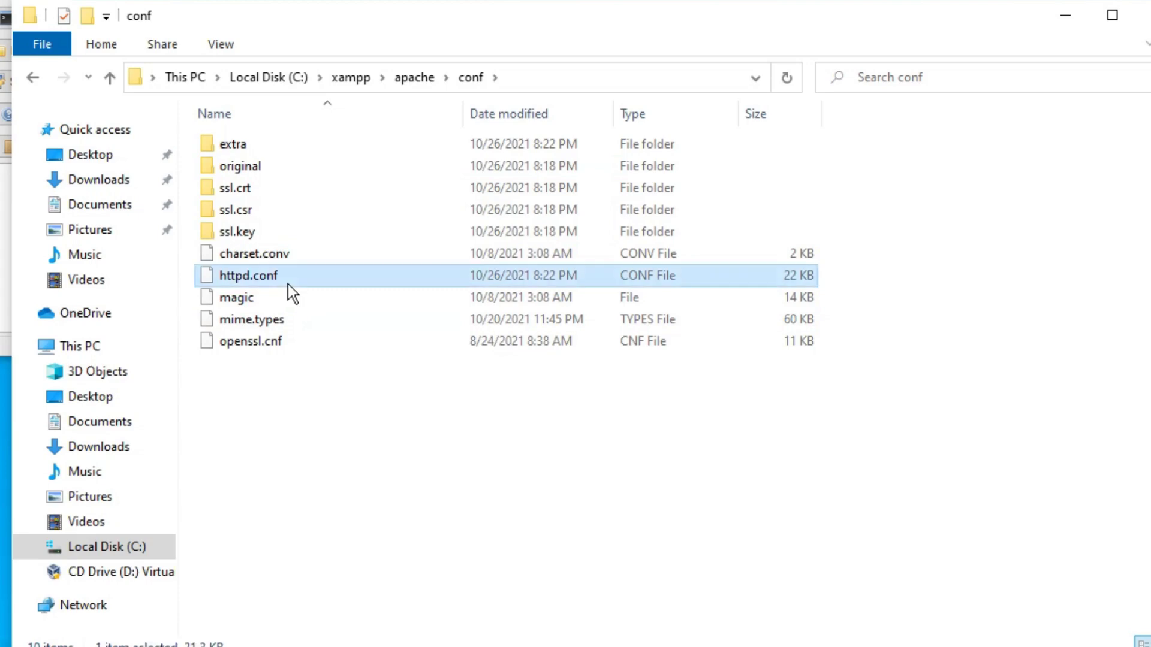
Open the extra folder inside conf, look through its configuration files and return to conf.
left_click(250, 147)
double_click(250, 147)
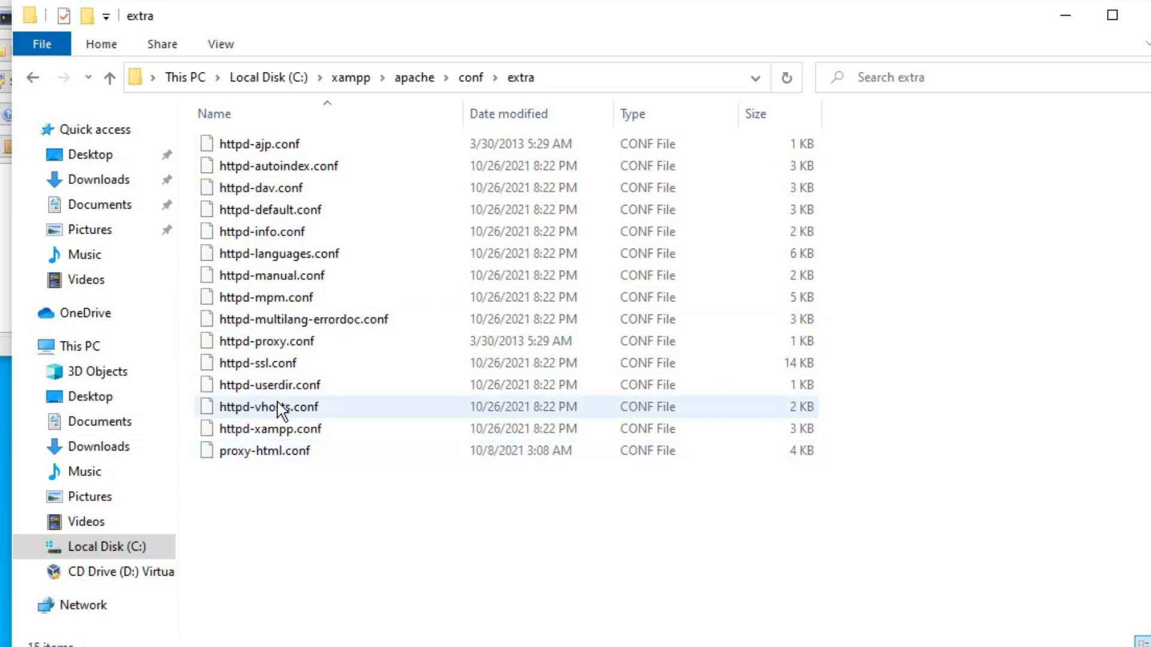
left_click(33, 77)
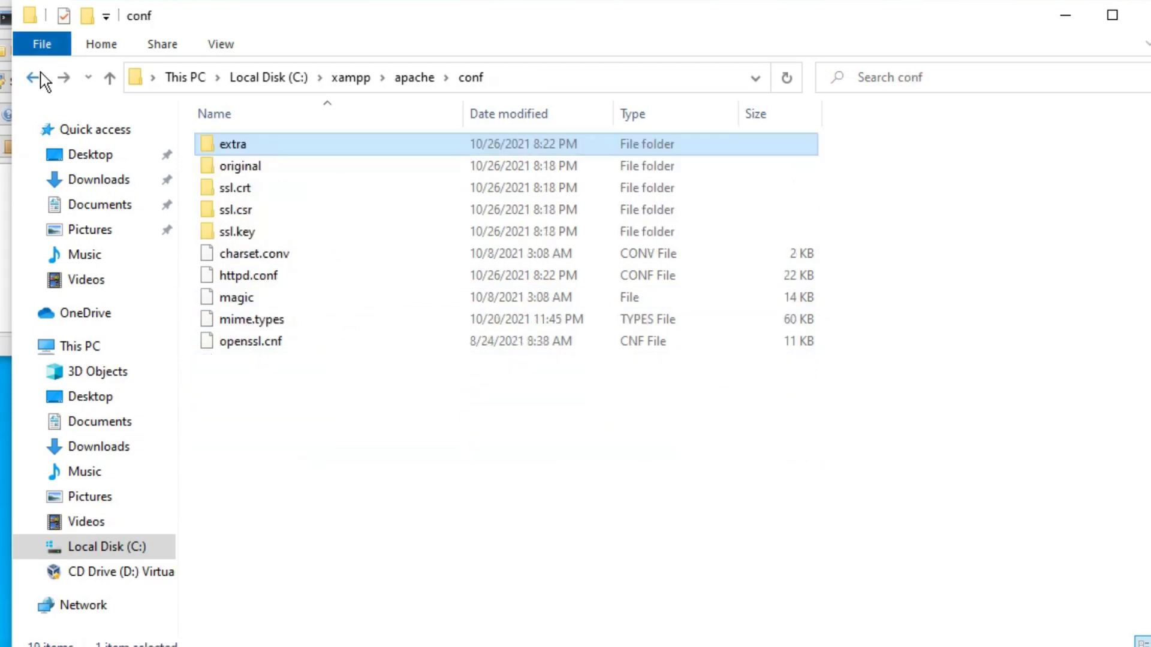
Go back up to the xampp folder and open its htdocs folder.
left_click(33, 77)
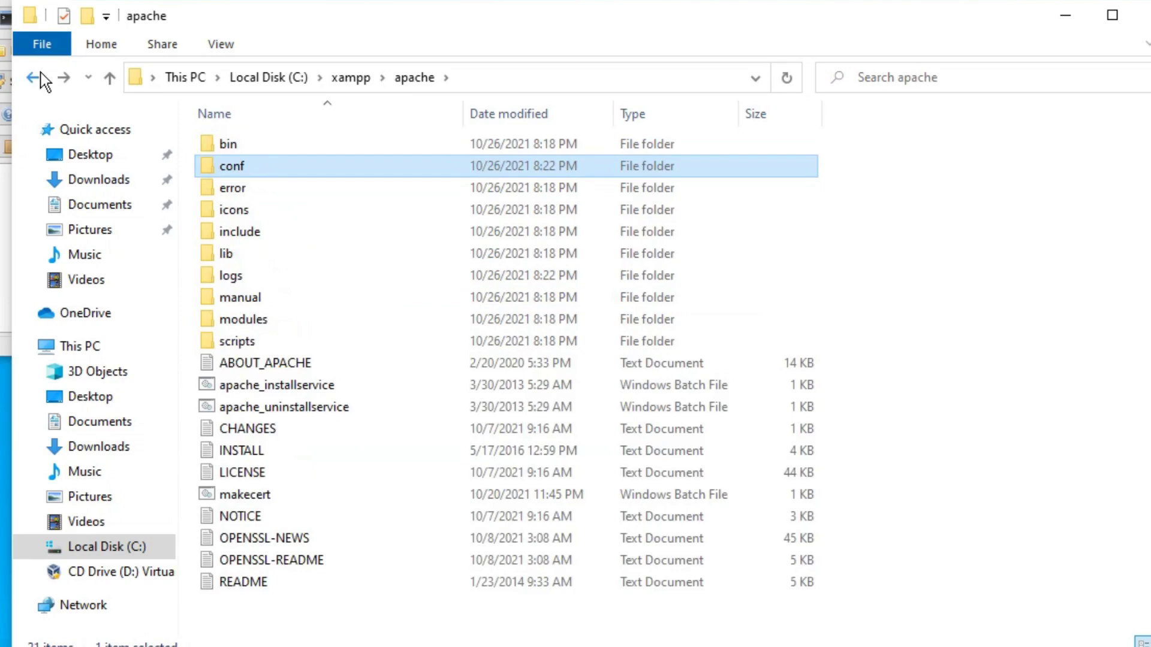
left_click(41, 74)
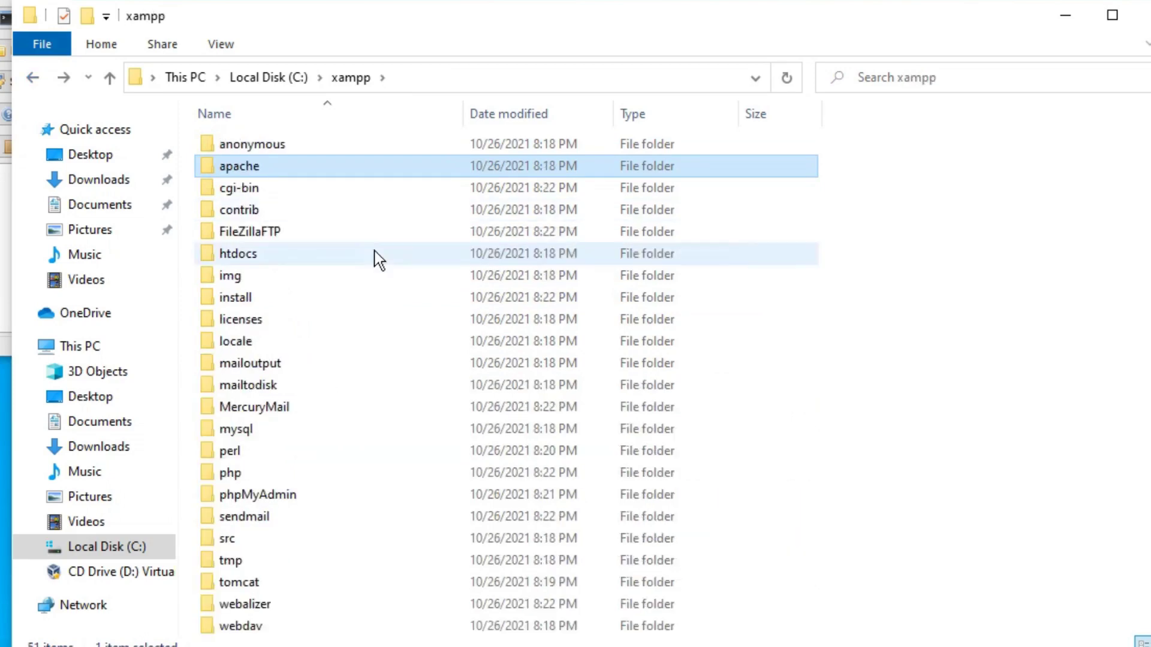
mouse_move(378, 259)
double_click(285, 259)
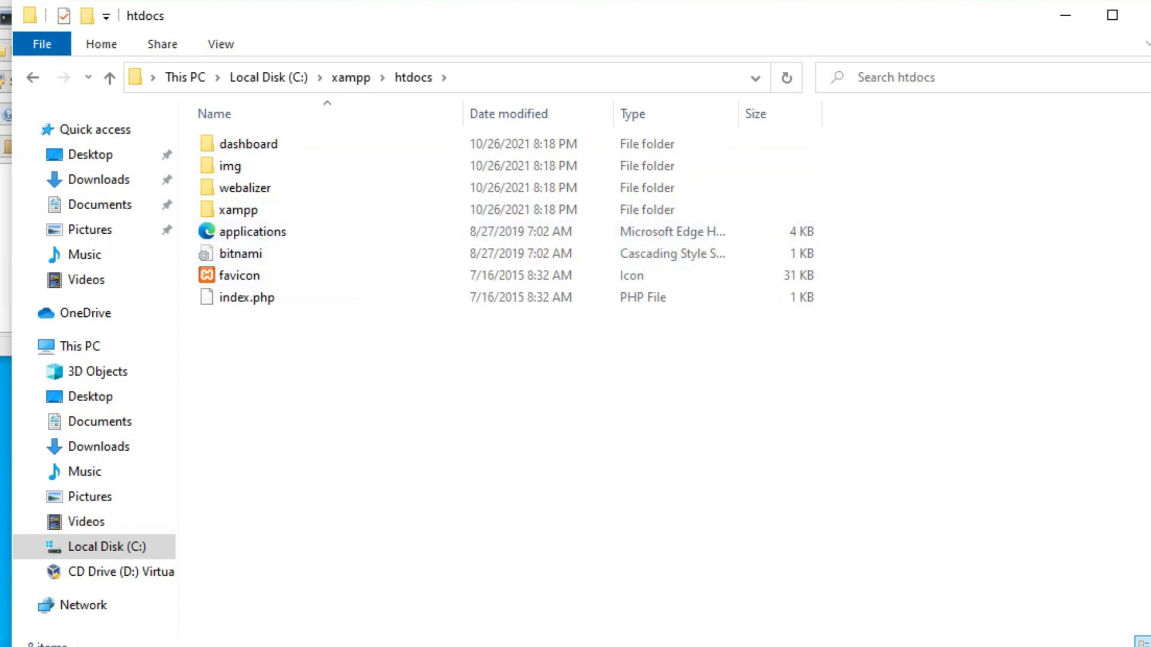
Start the Apache module in the XAMPP Control Panel and load localhost in a new Microsoft Edge tab.
left_click(260, 87)
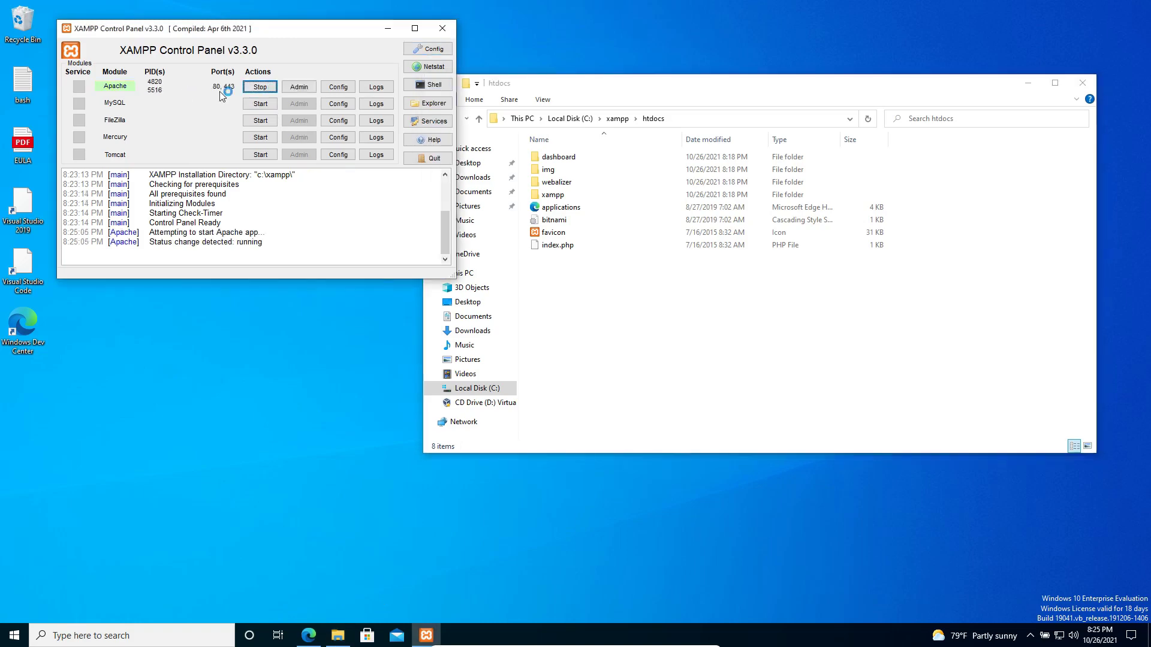
left_click(309, 636)
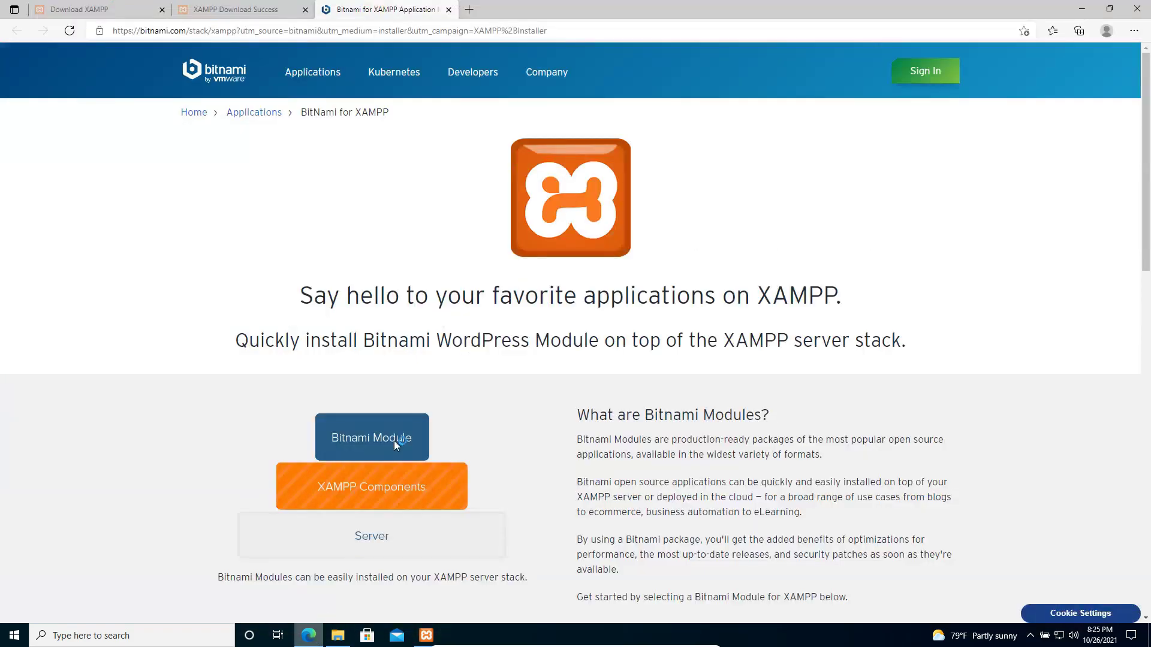
left_click(468, 9)
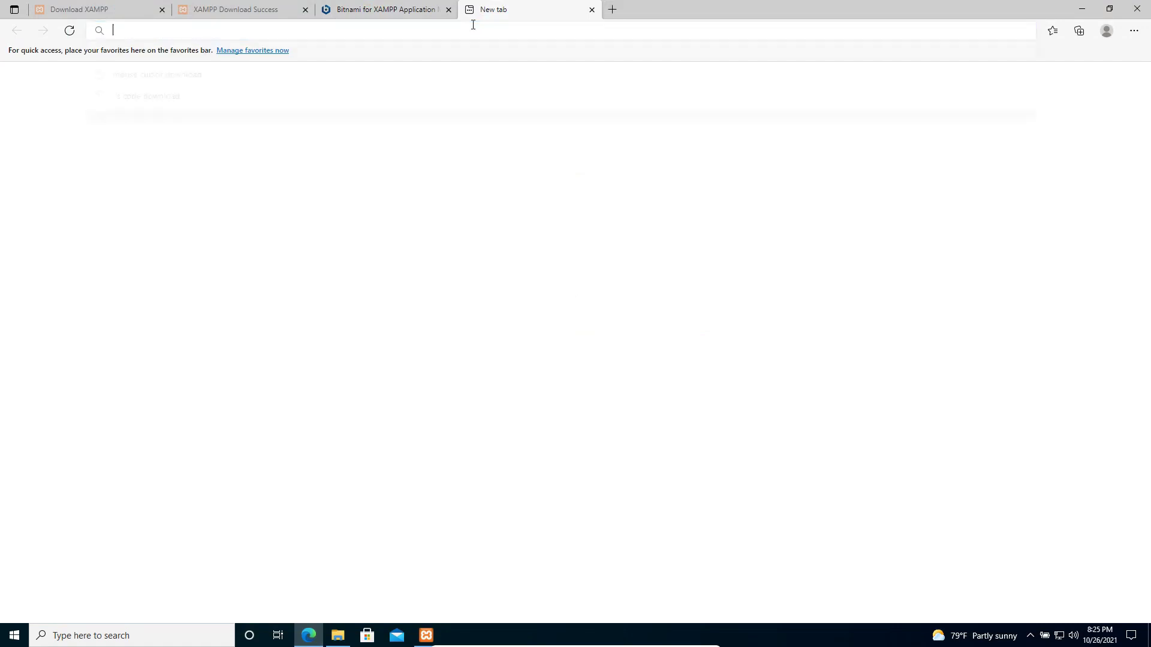
type("lo")
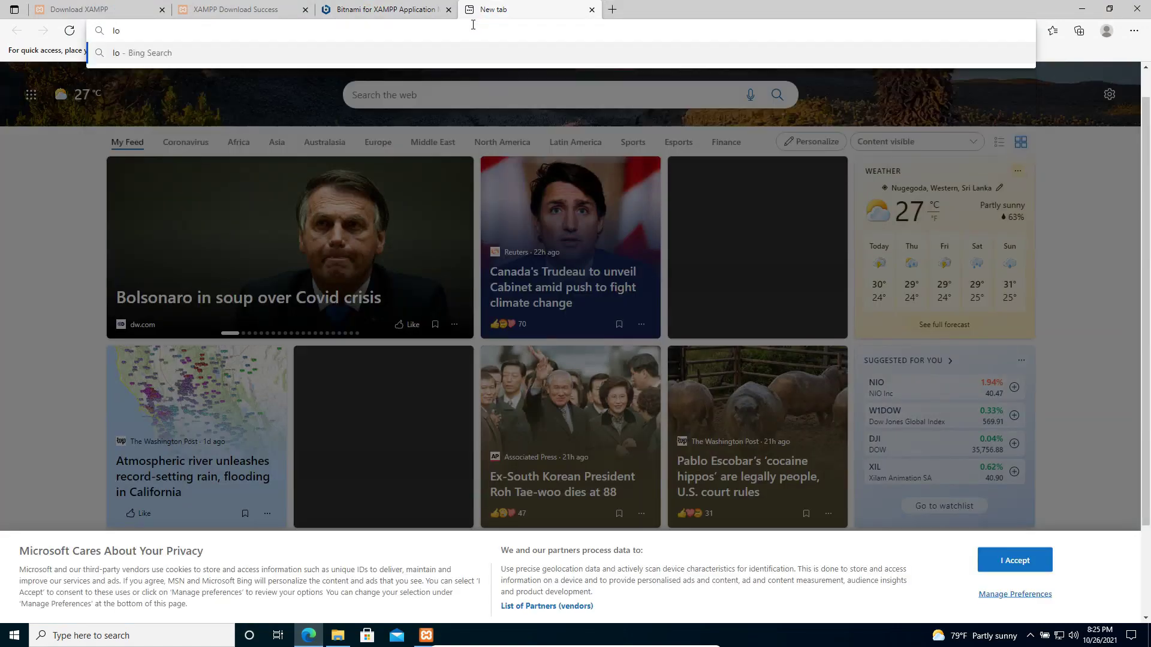
type("calhost")
key("Return")
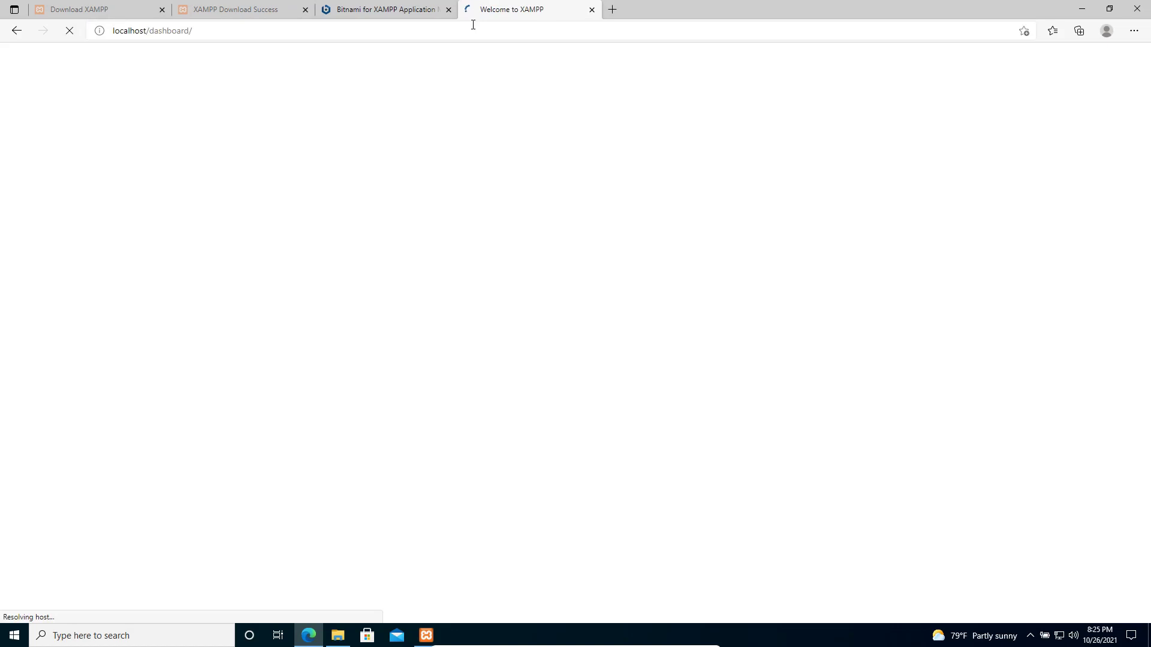
Look at the dashboard part of the page address and read through the XAMPP welcome page.
double_click(180, 31)
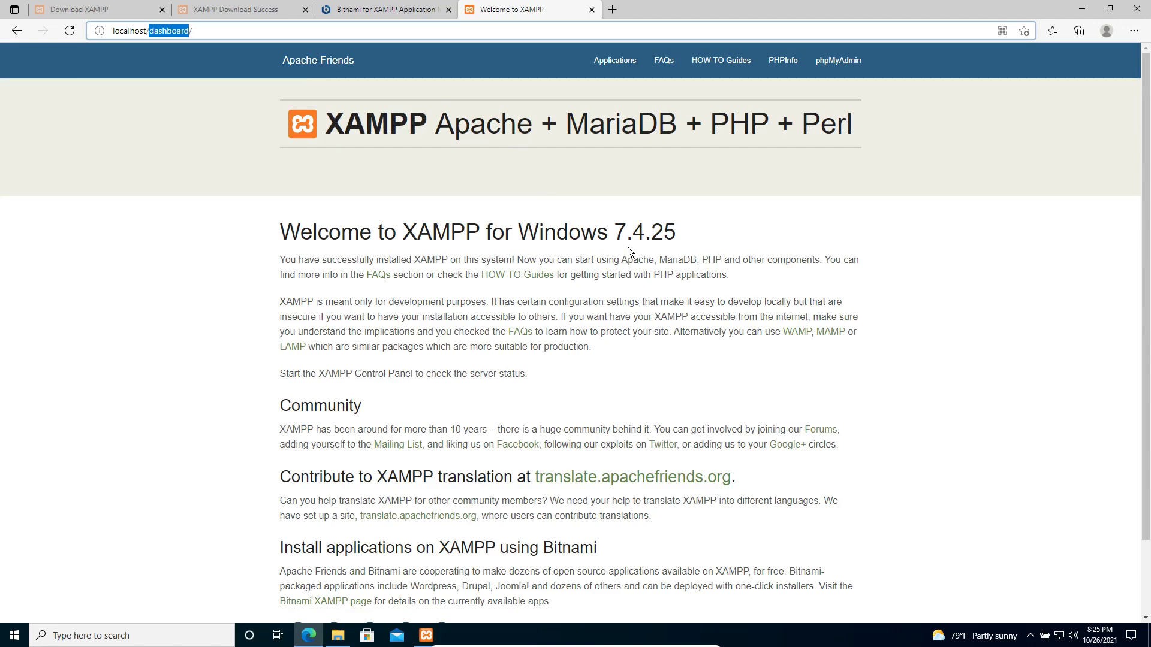
scroll(628, 247, "down", 2)
scroll(627, 247, "up", 2)
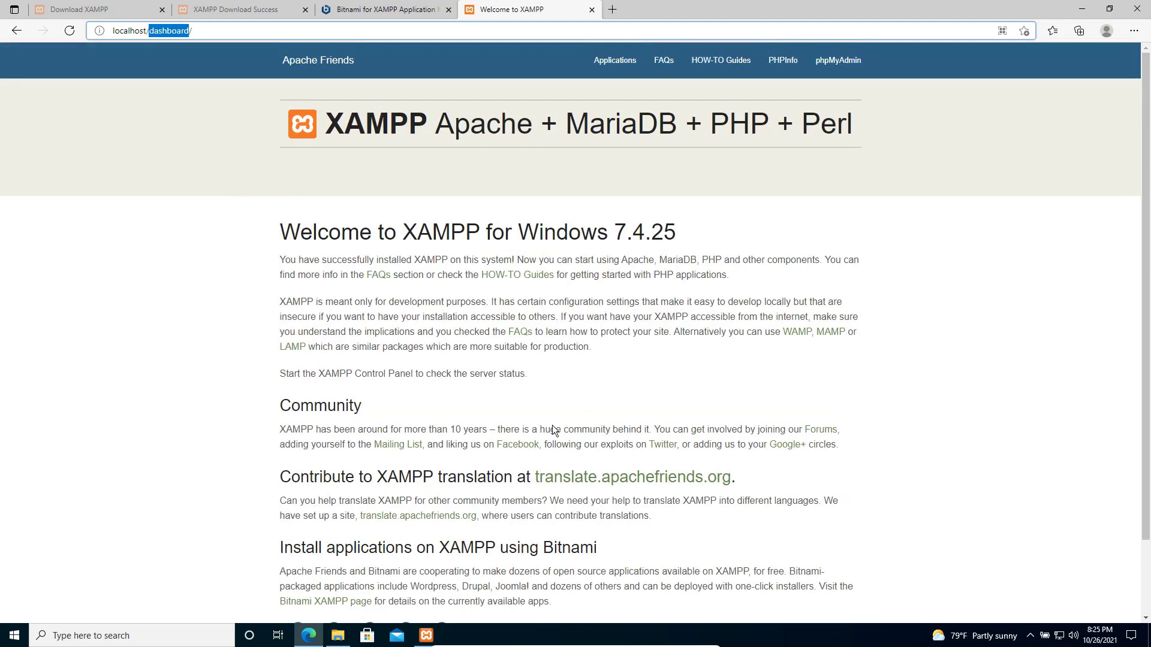
Switch to File Explorer, open the dashboard folder inside htdocs and look through its files.
left_click(338, 639)
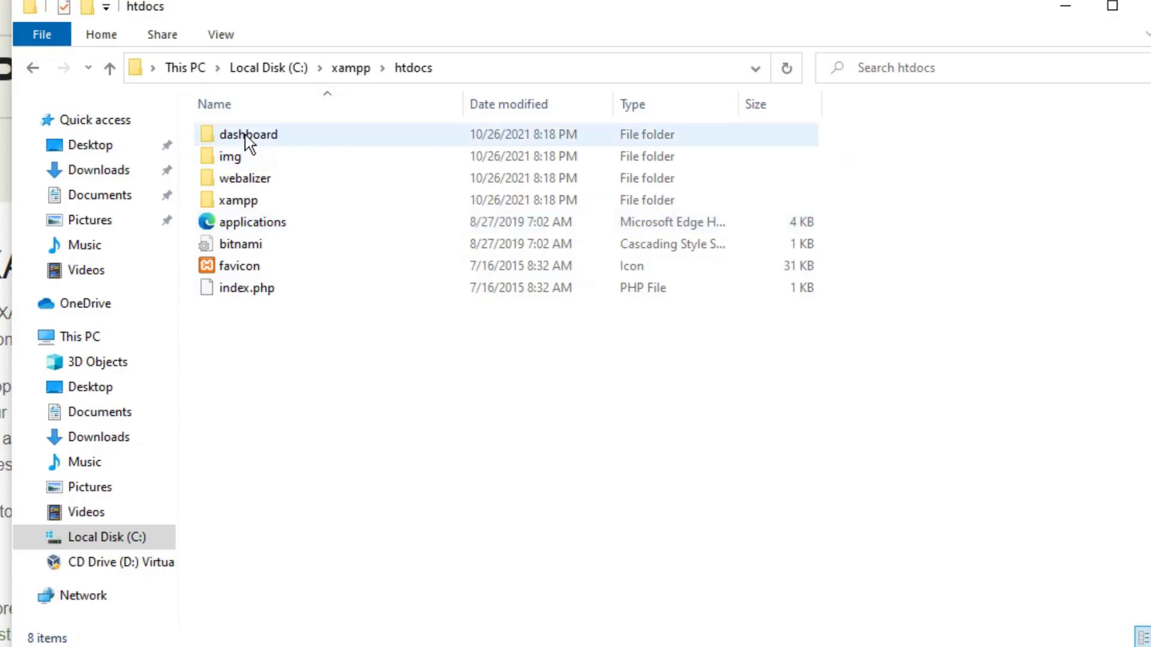
double_click(245, 134)
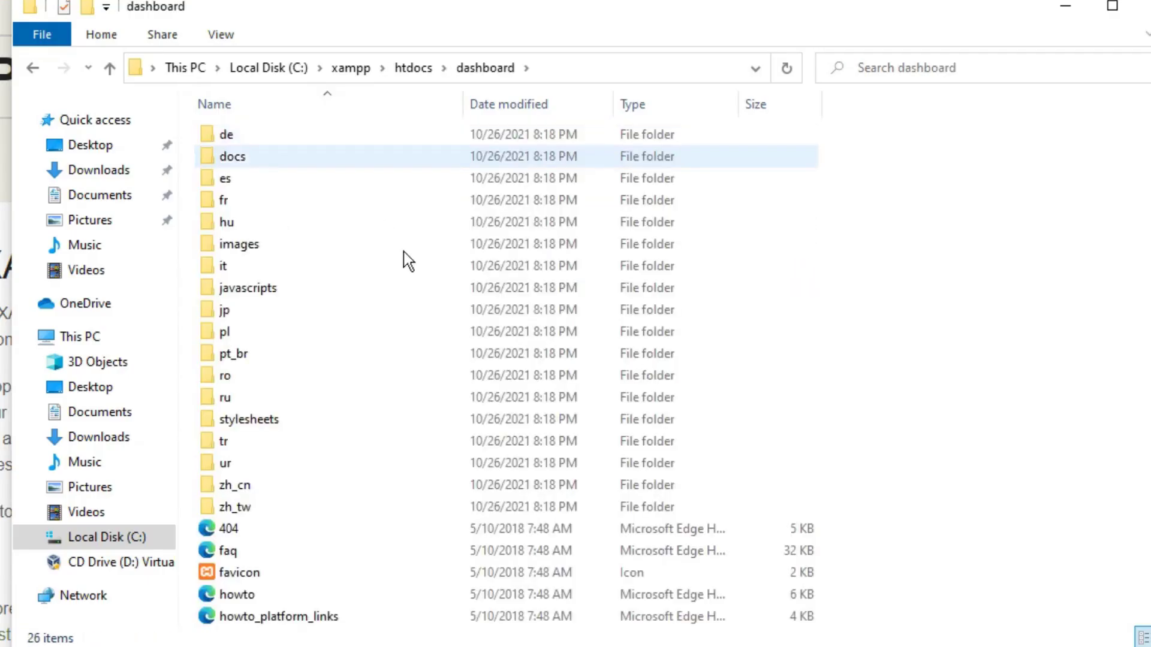
scroll(513, 430, "down", 1)
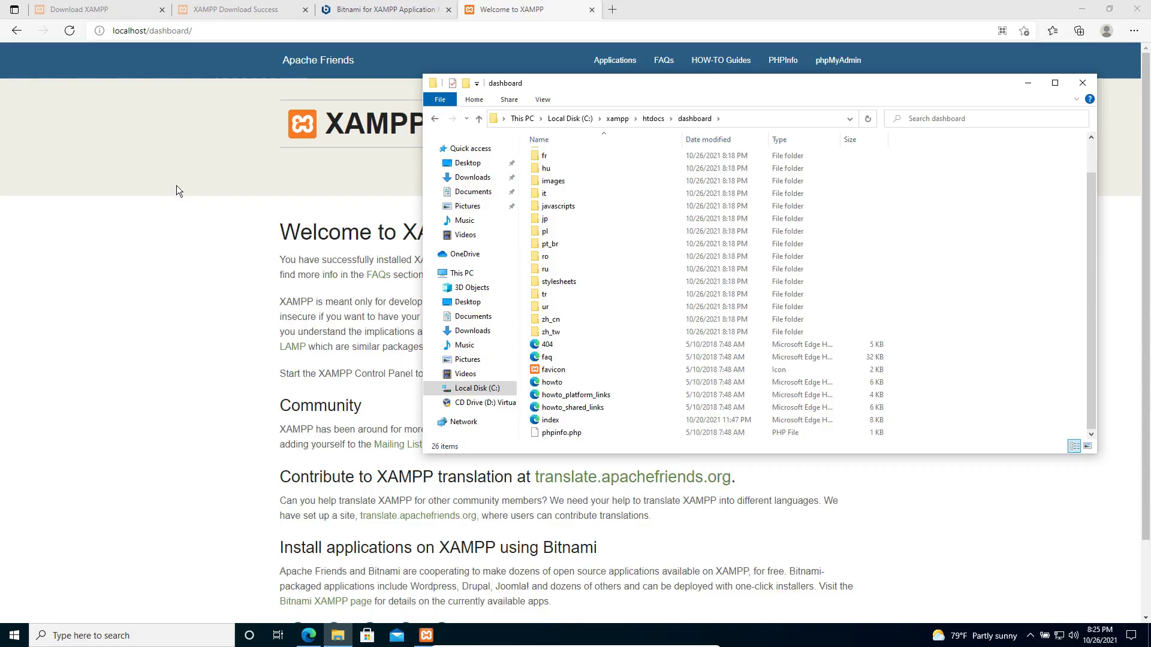
Return to the browser and try to load localhost/dashboard/index.php.
left_click(227, 159)
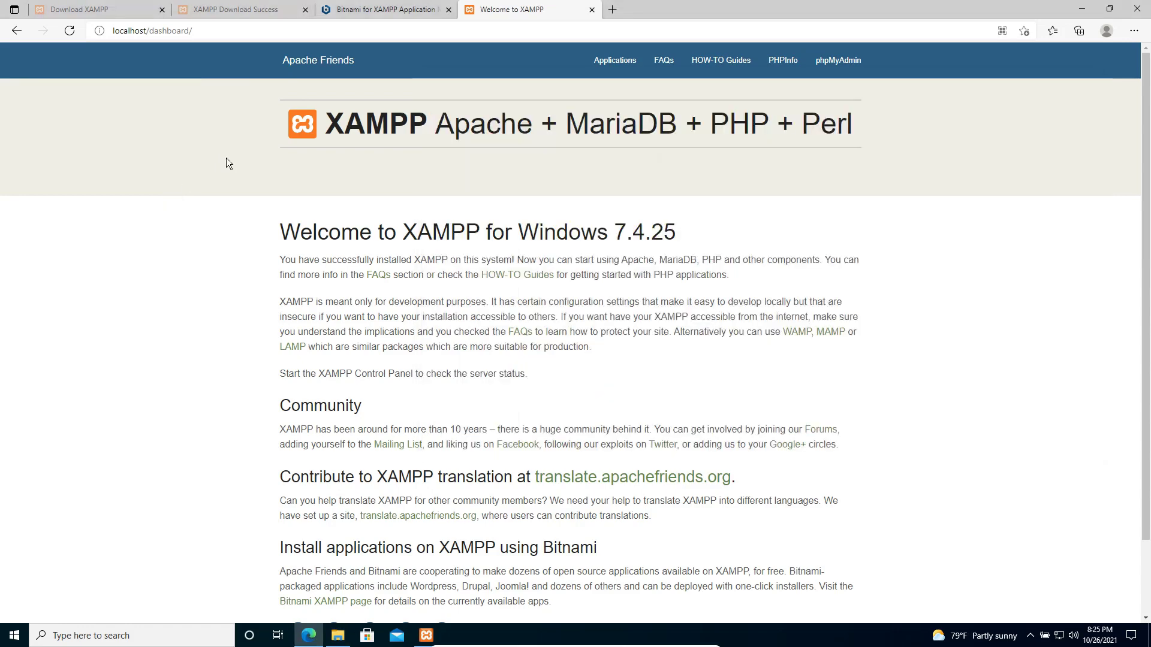
left_click(293, 30)
left_click(293, 31)
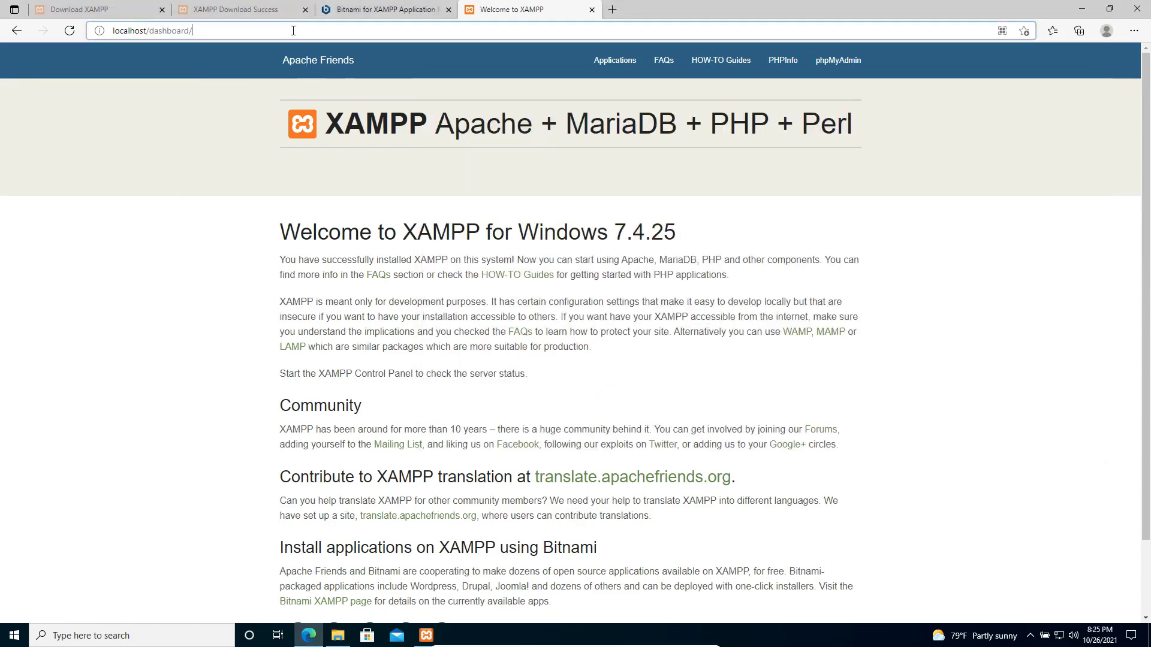
type("index.")
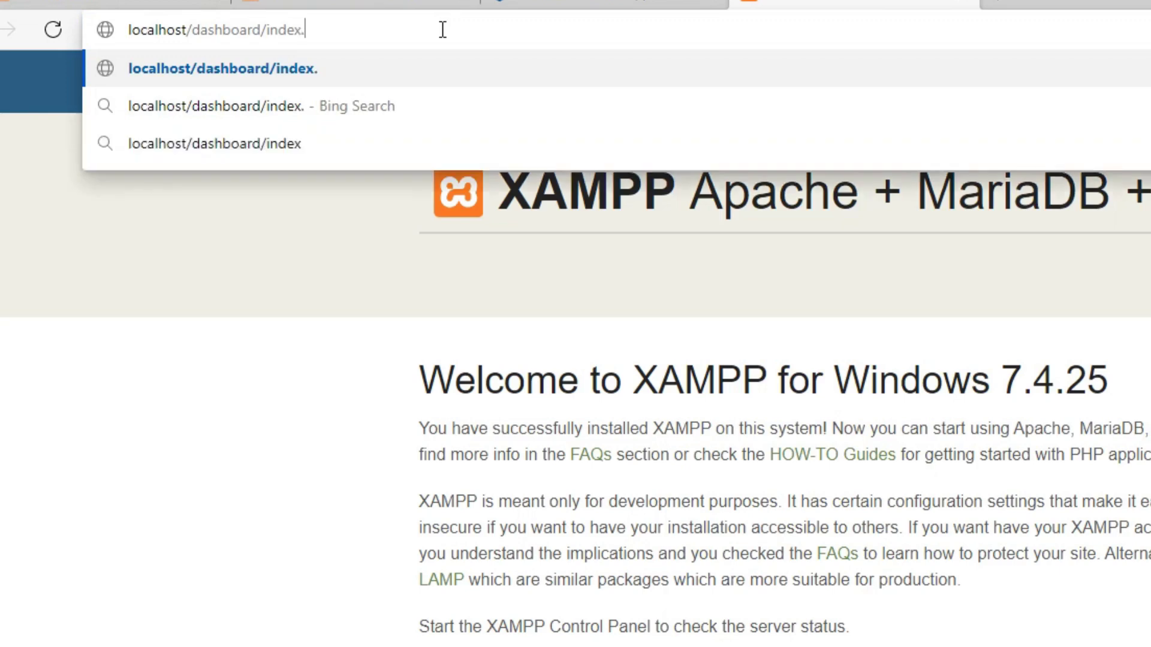
type("php")
key("Return")
Change the file extension in the address to html and load localhost/dashboard/index.html.
left_click(480, 34)
left_click(481, 34)
key("BackSpace")
key("BackSpace")
key("BackSpace")
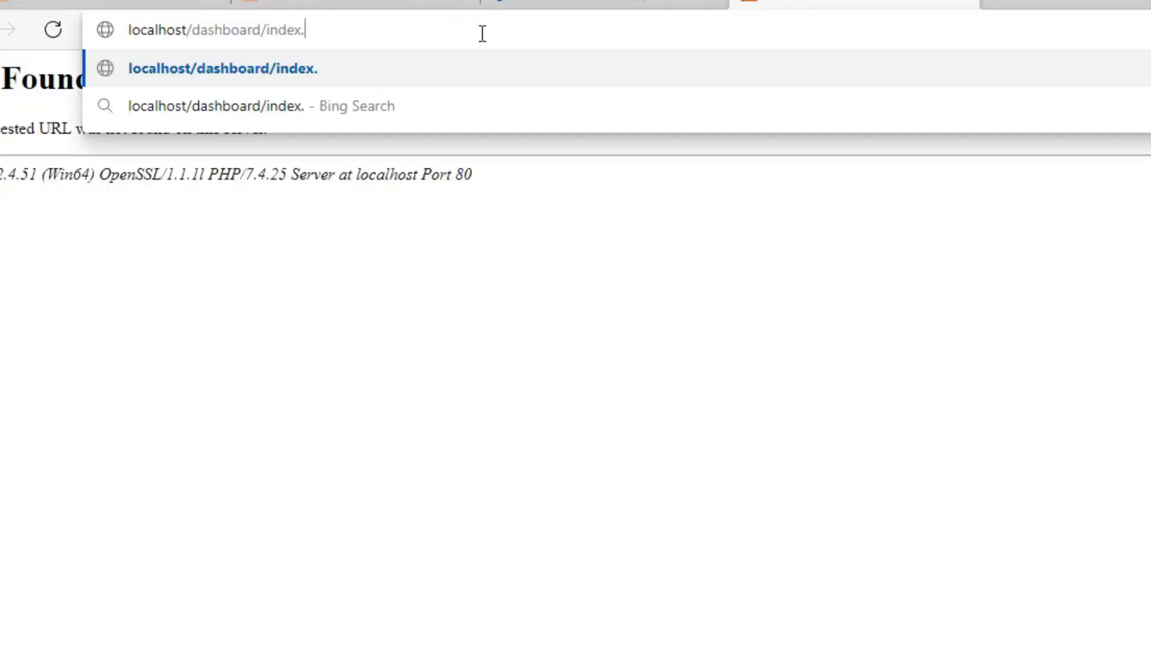
type("html")
key("Return")
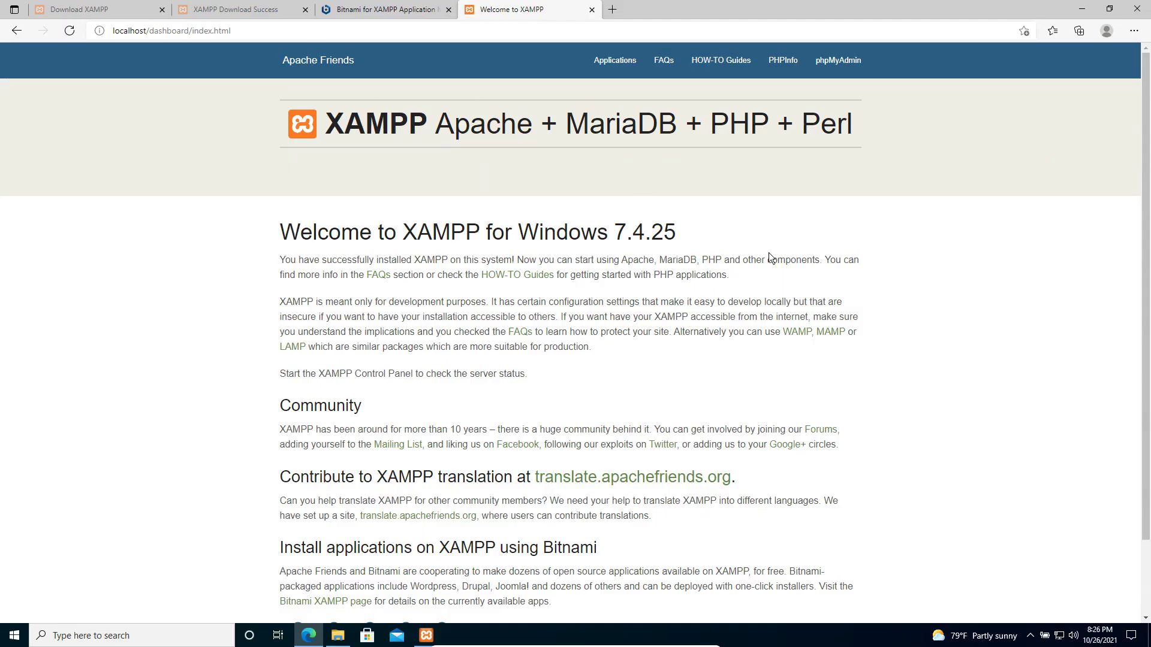
Look over the loaded dashboard page and examine the file name and localhost parts of its address.
scroll(768, 257, "down", 1)
scroll(768, 256, "up", 1)
double_click(206, 33)
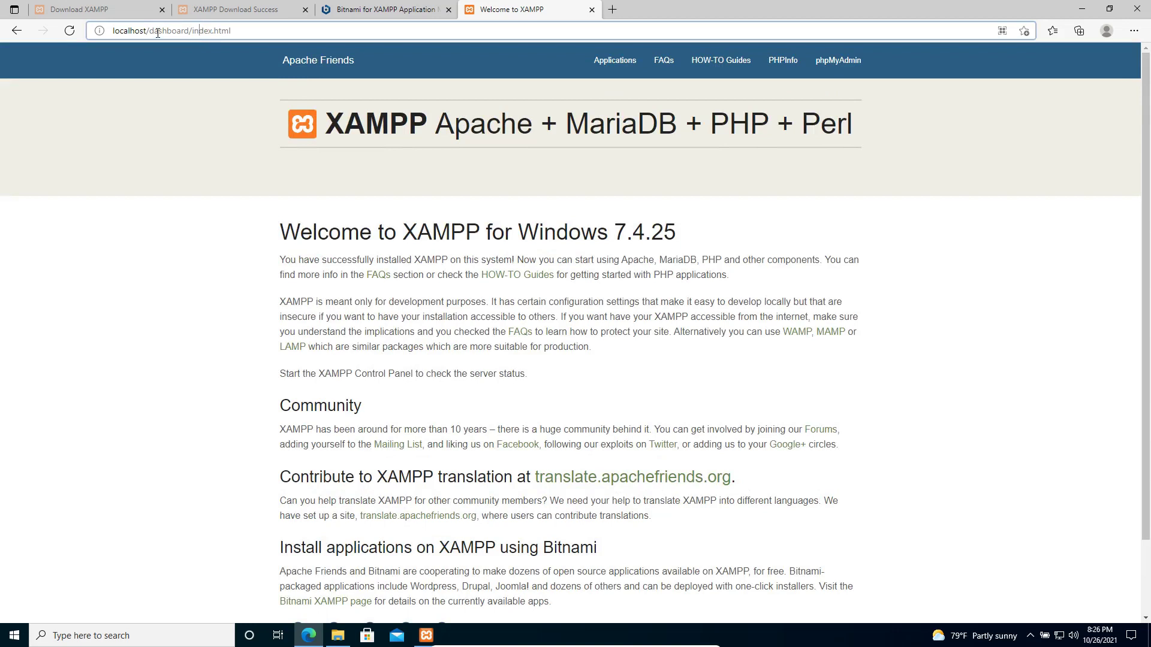
left_click_drag(145, 31, 108, 30)
Return to the htdocs folder in File Explorer, create a new folder named project1 in it and open that folder.
left_click(338, 635)
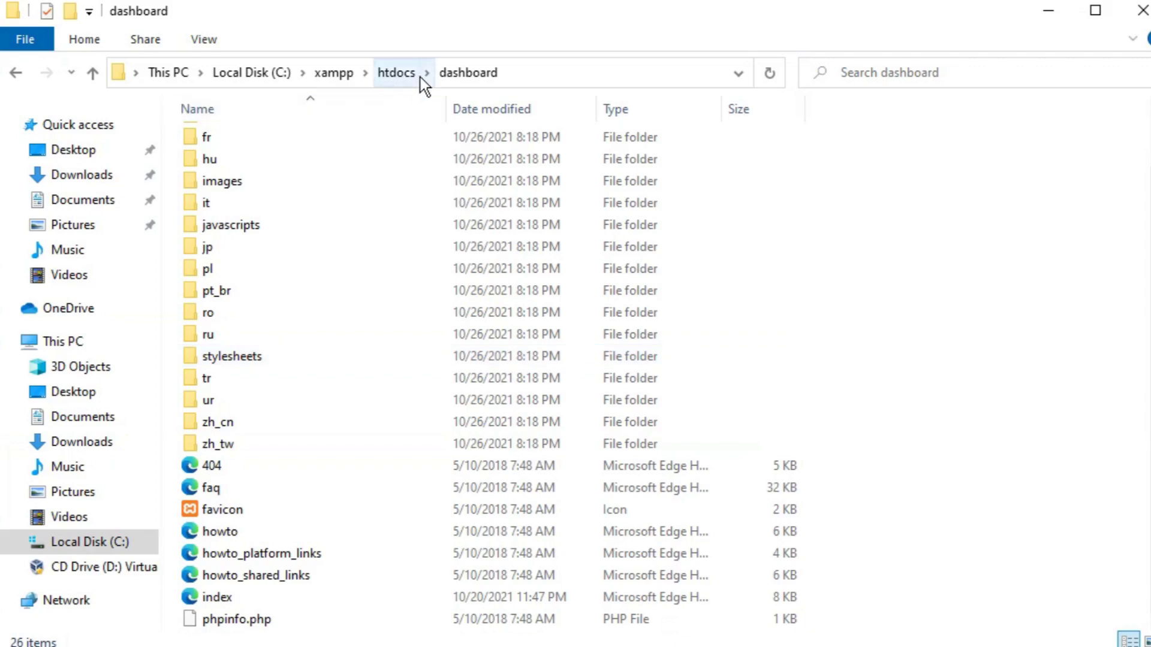
left_click(418, 76)
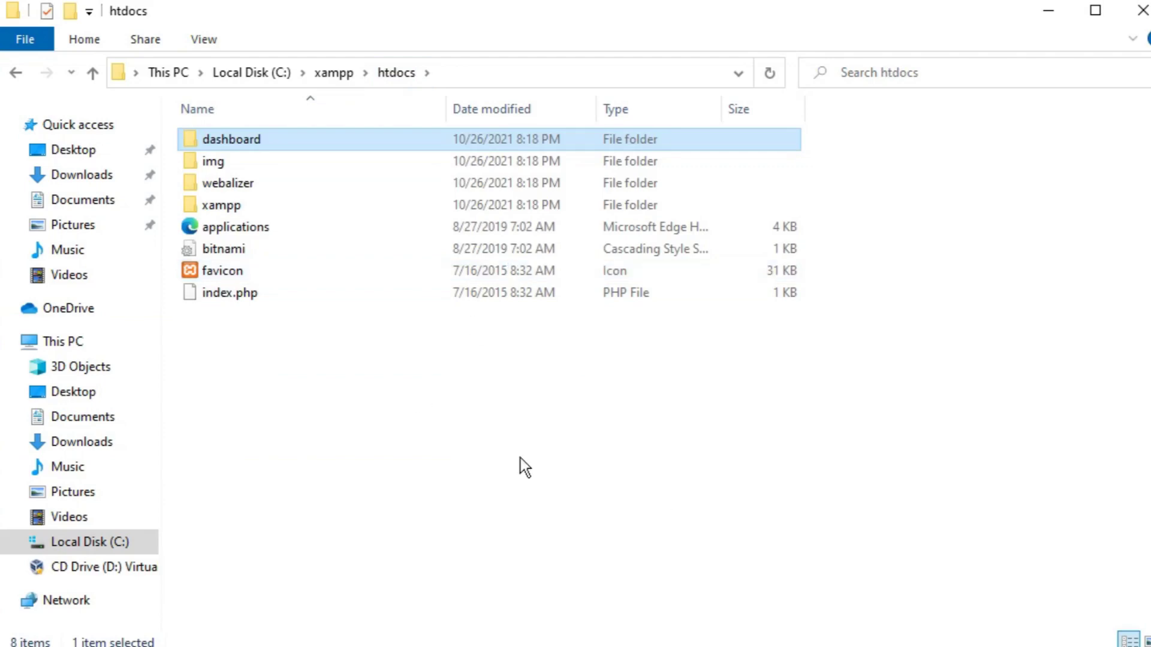
right_click(453, 464)
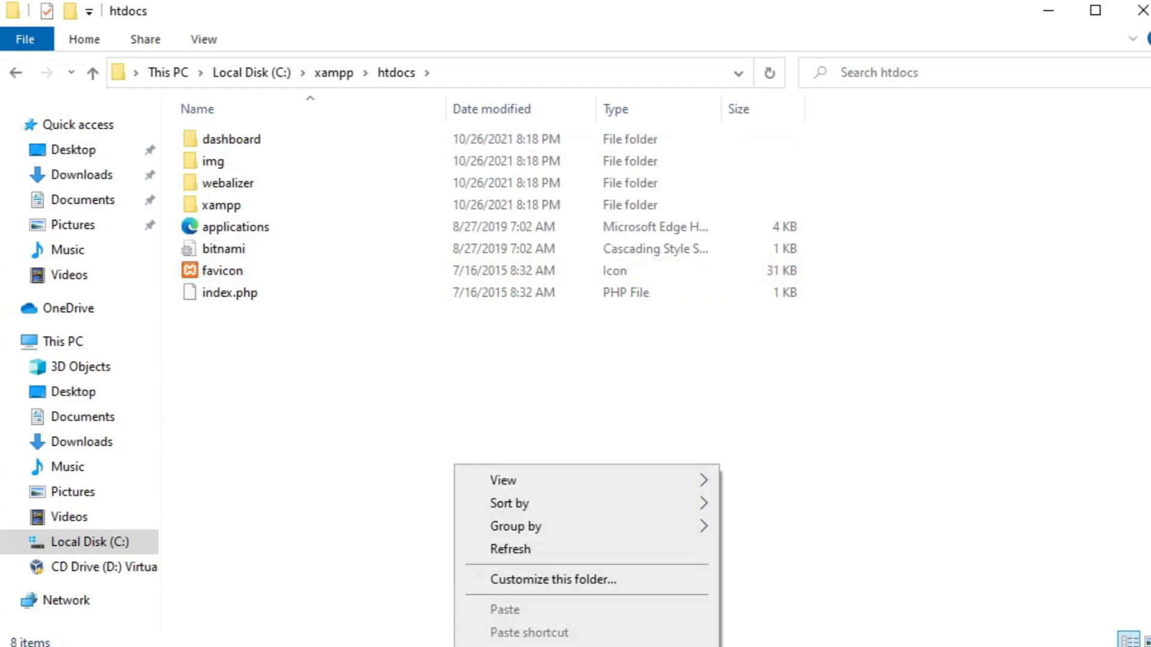
key("ctrl+shift+n")
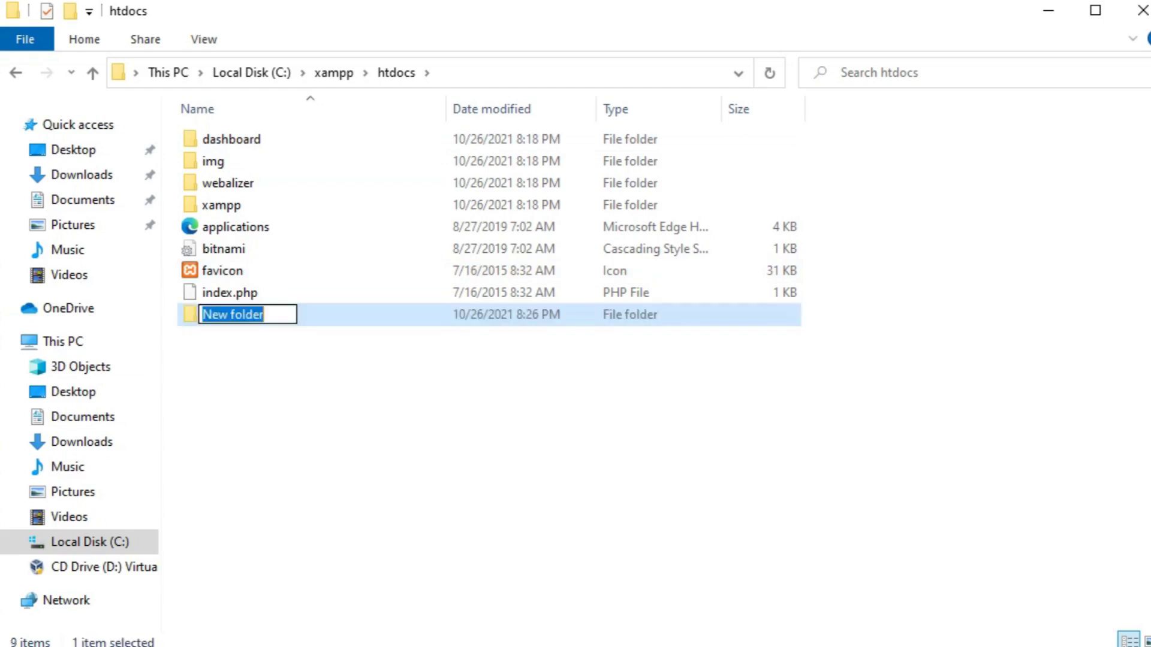
type("proje")
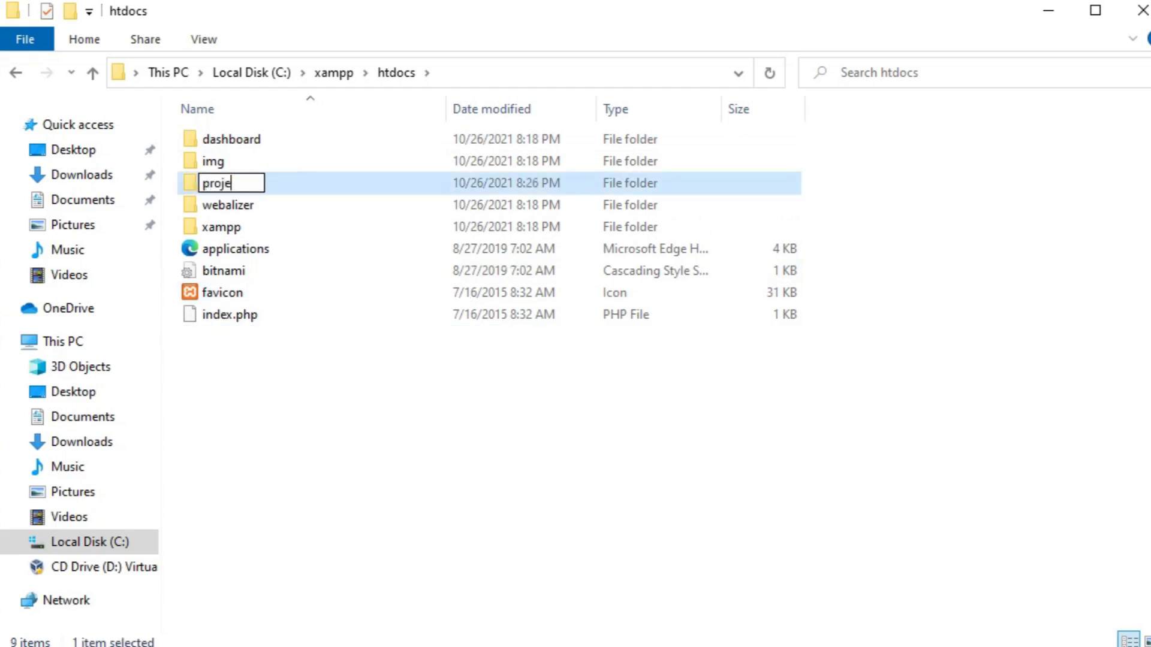
type("ct1")
key("Return")
key("Return")
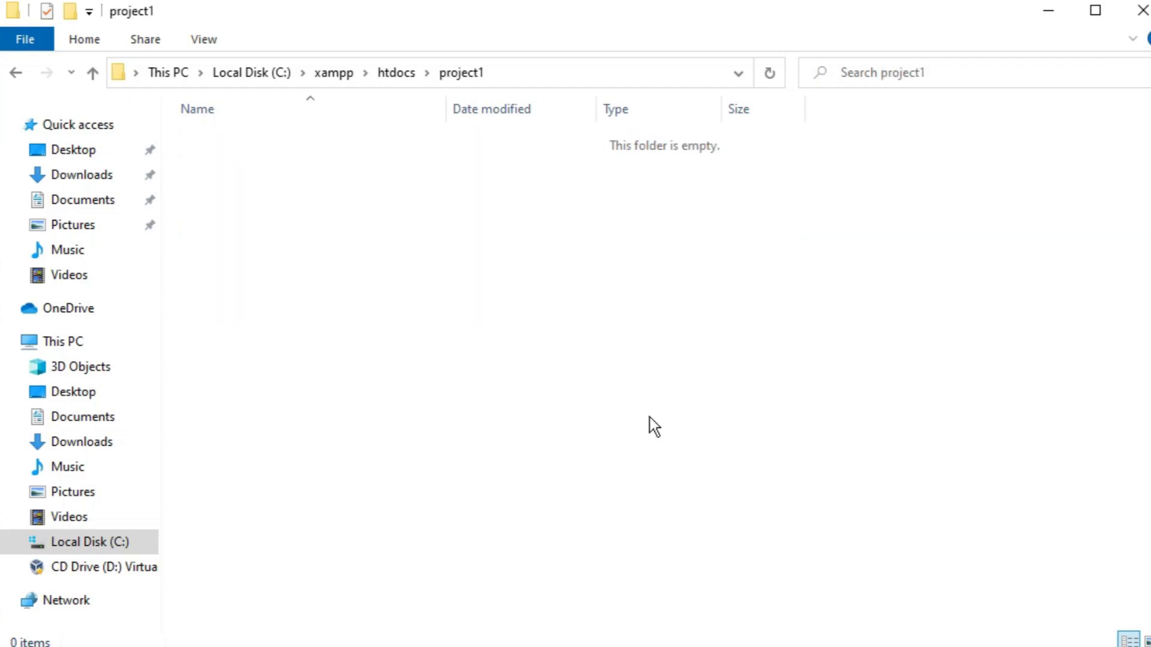
Create a new text document in the project1 folder and name it index.html.
right_click(650, 456)
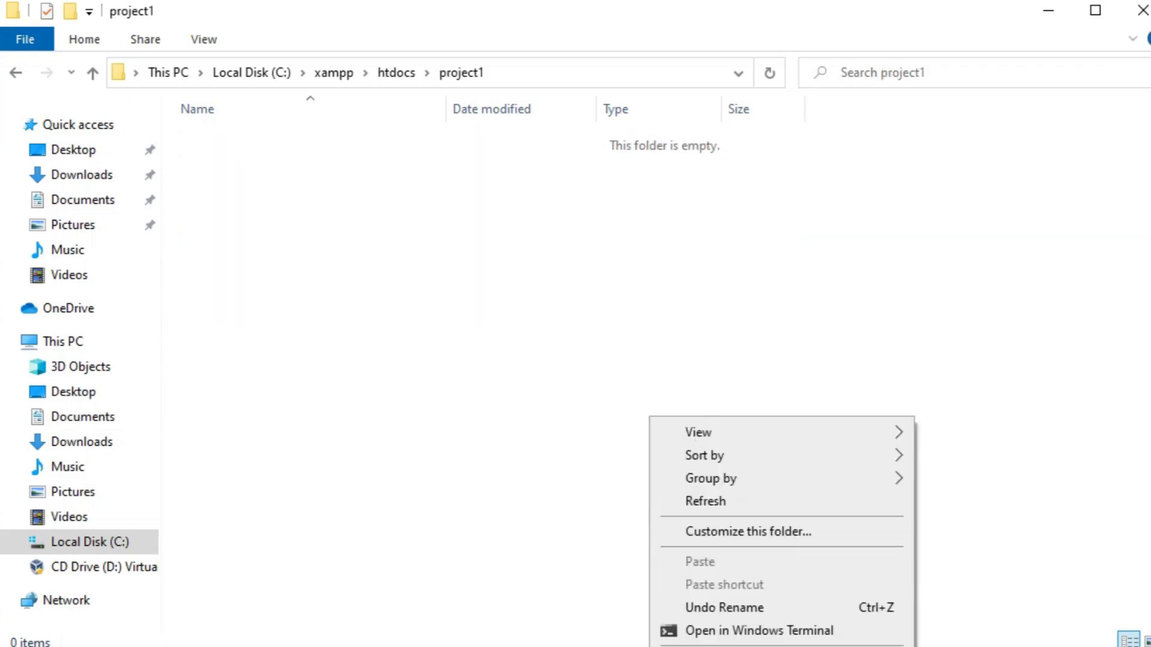
key("w")
key("t")
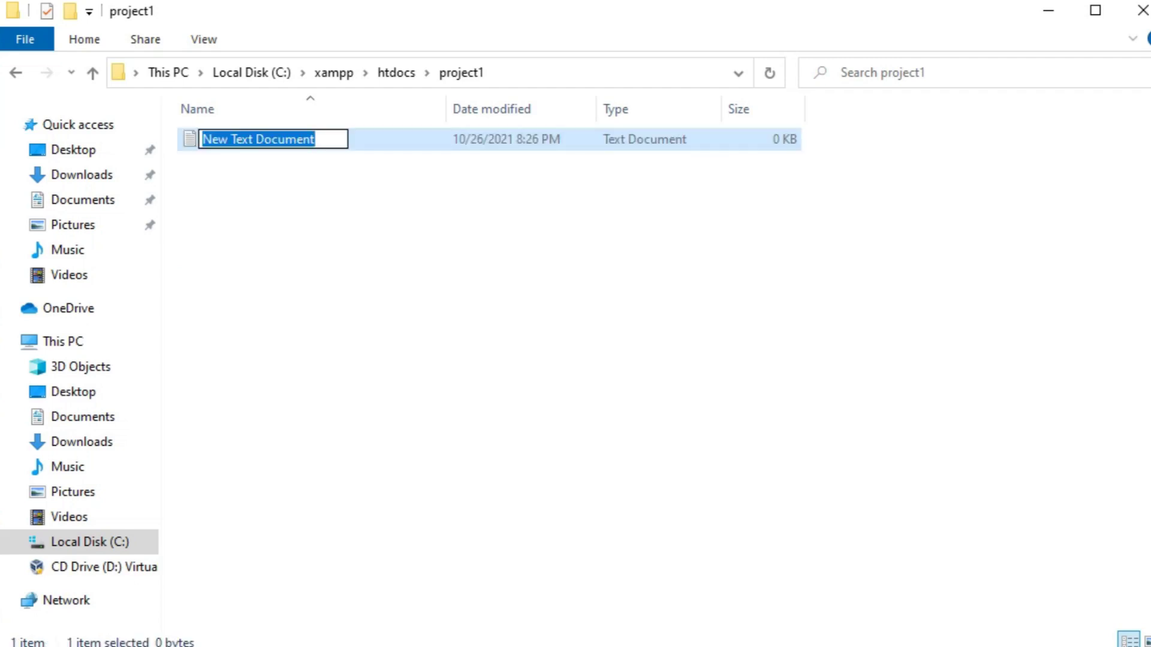
key("BackSpace")
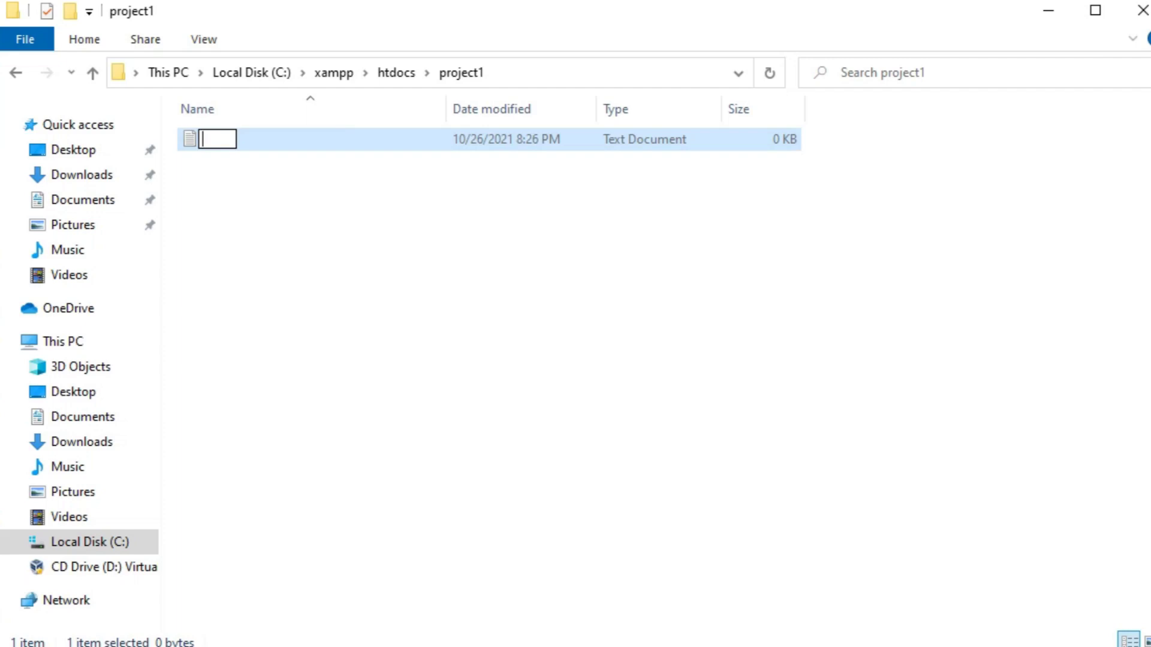
type("index.html")
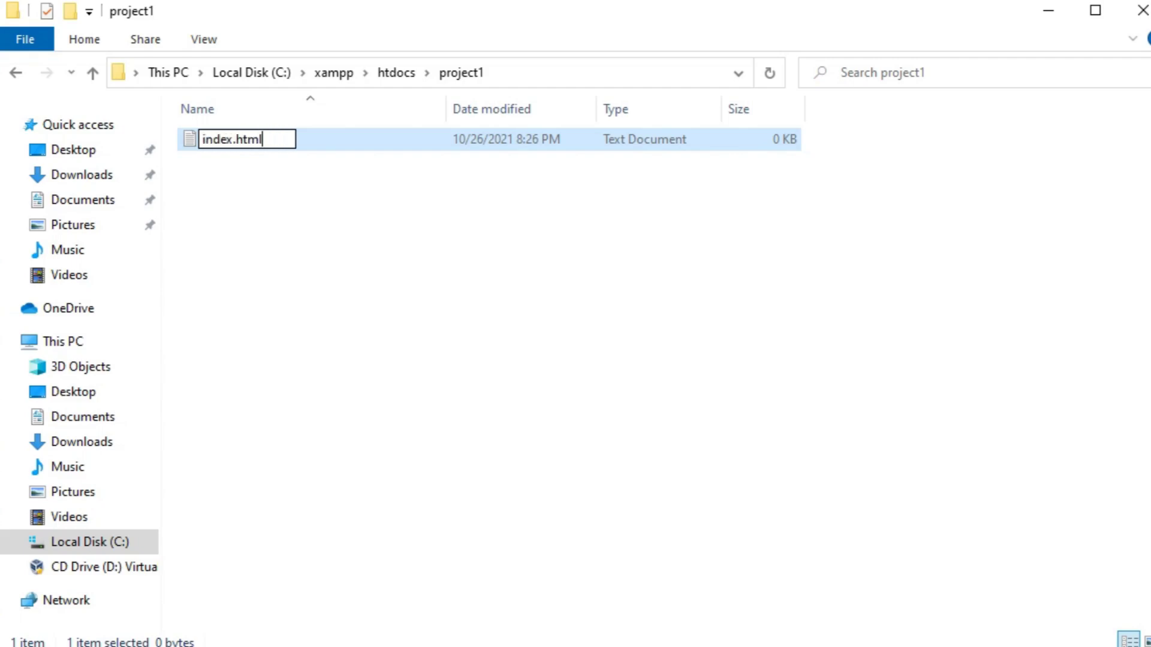
key("Return")
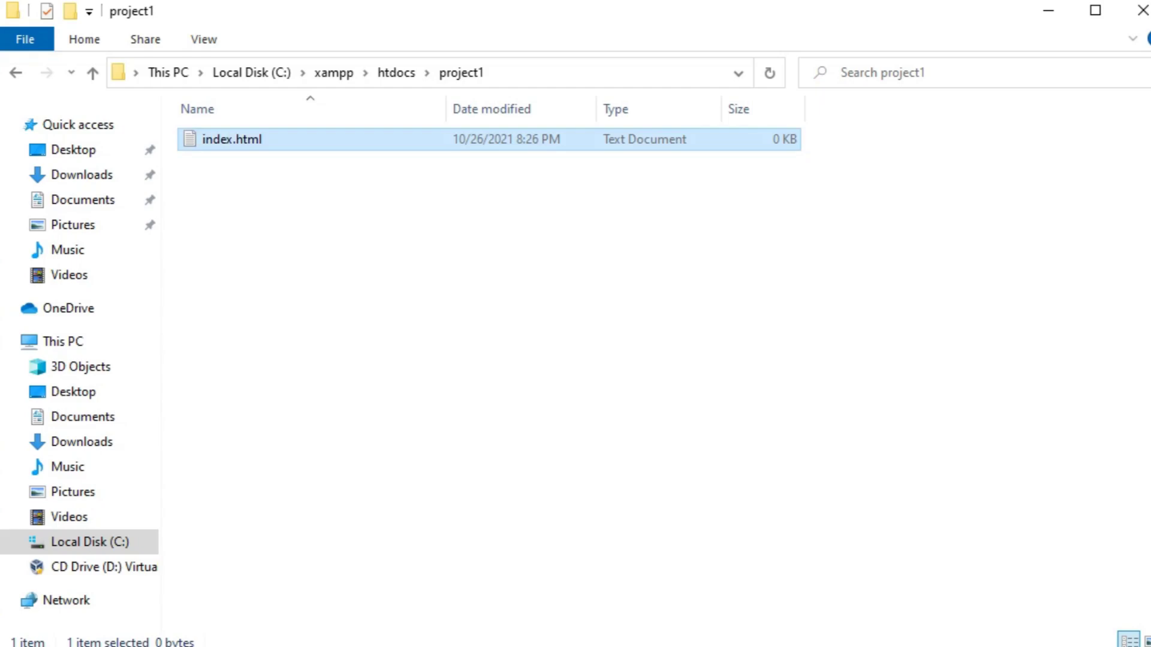
Turn on the display of hidden items and file name extensions in the project1 folder.
left_click(196, 43)
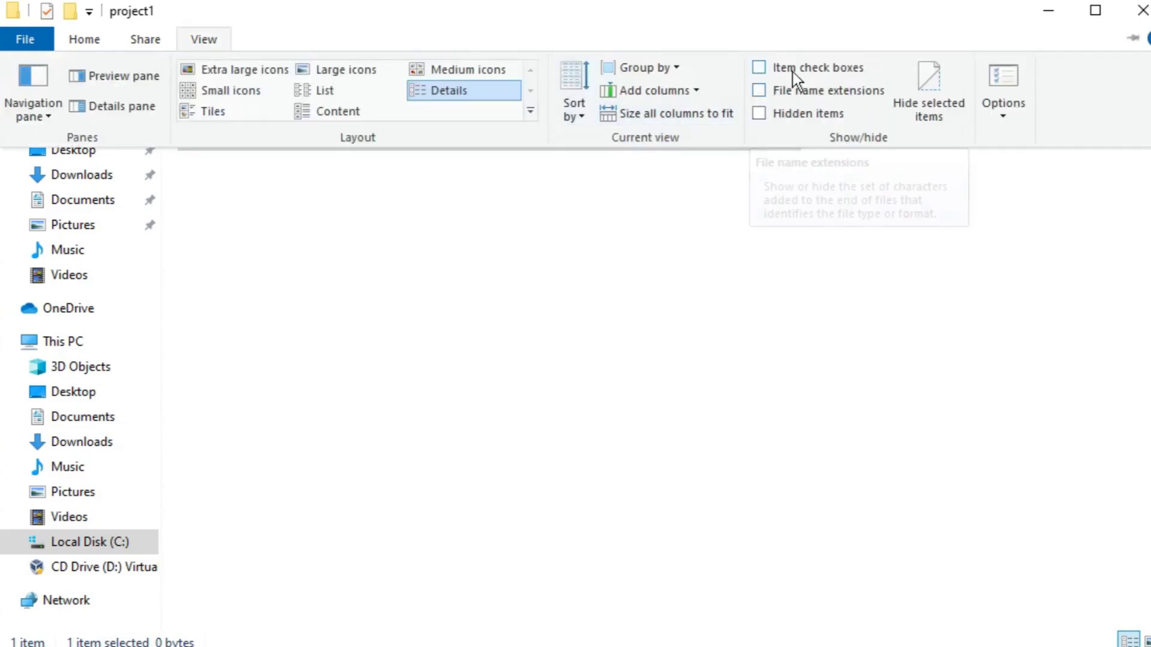
left_click(796, 114)
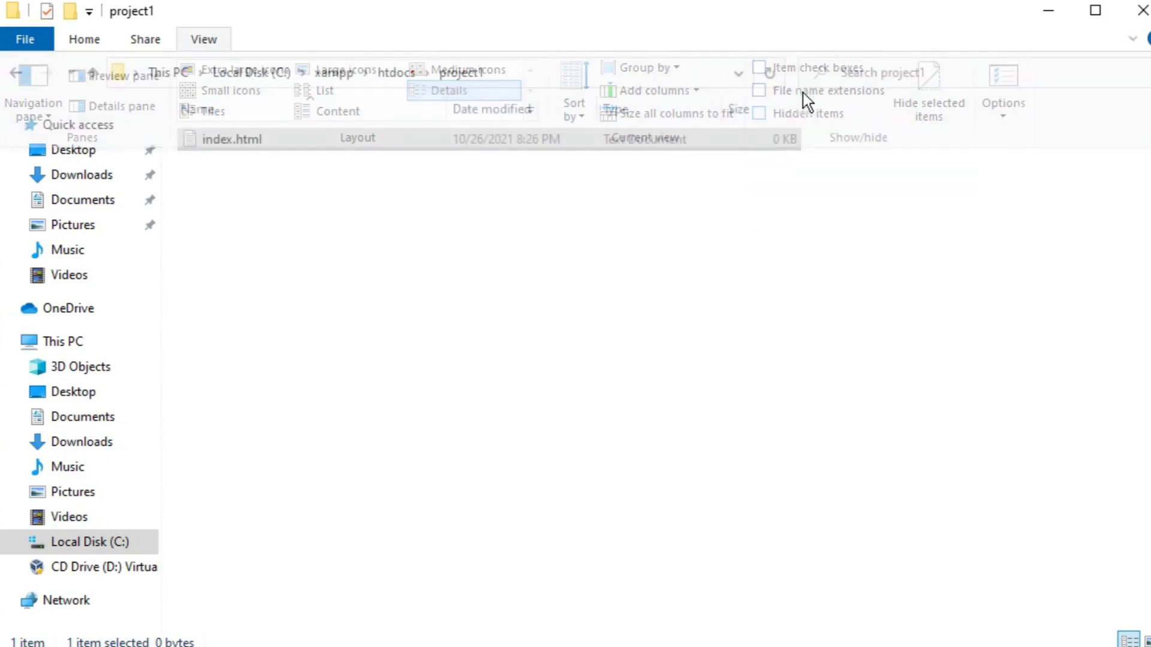
left_click(207, 37)
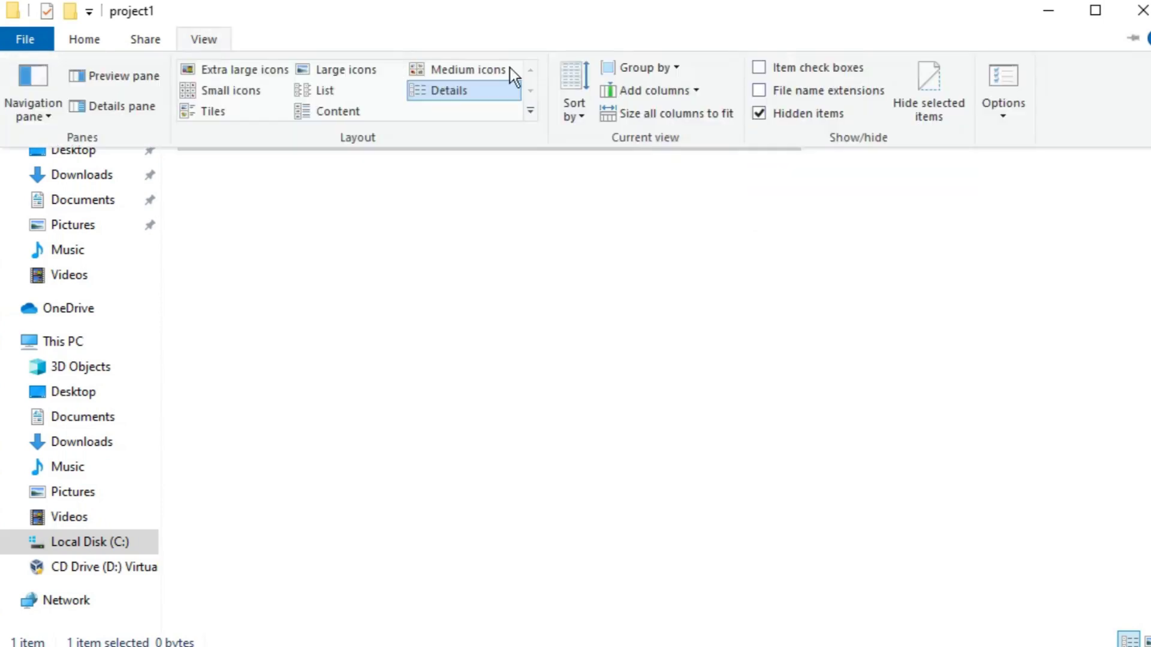
left_click(758, 90)
Rename index.html.txt to index.html by removing the .txt extension, and accept the extension change.
double_click(301, 139)
right_click(301, 139)
left_click(394, 473)
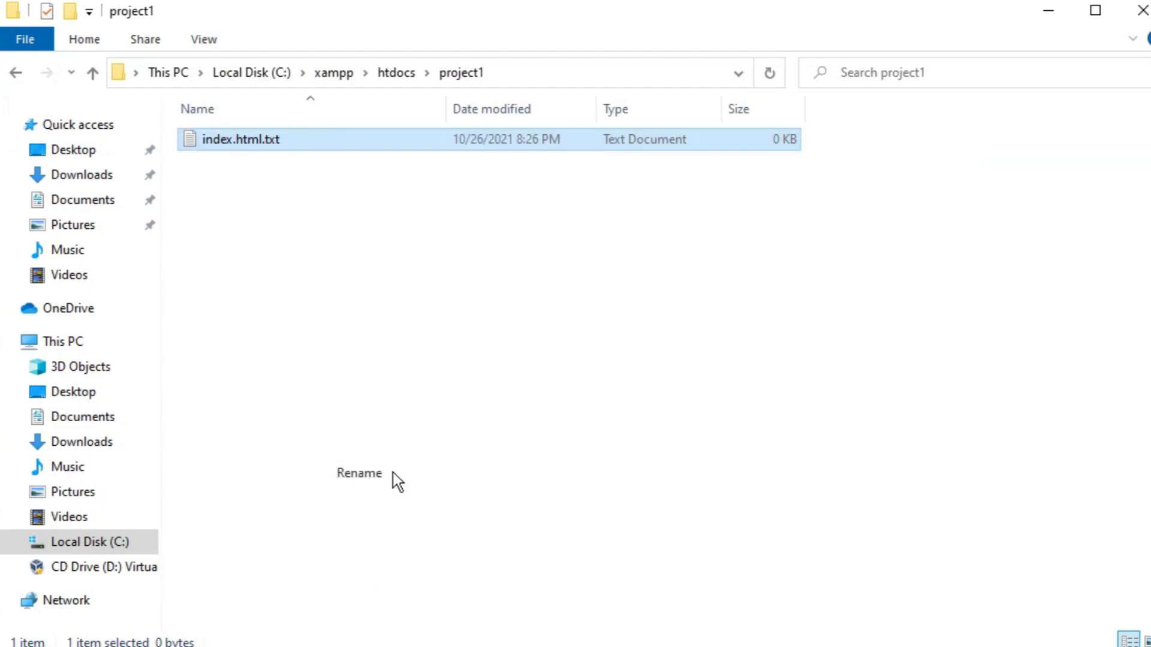
left_click(303, 146)
key("BackSpace")
key("BackSpace")
key("Return")
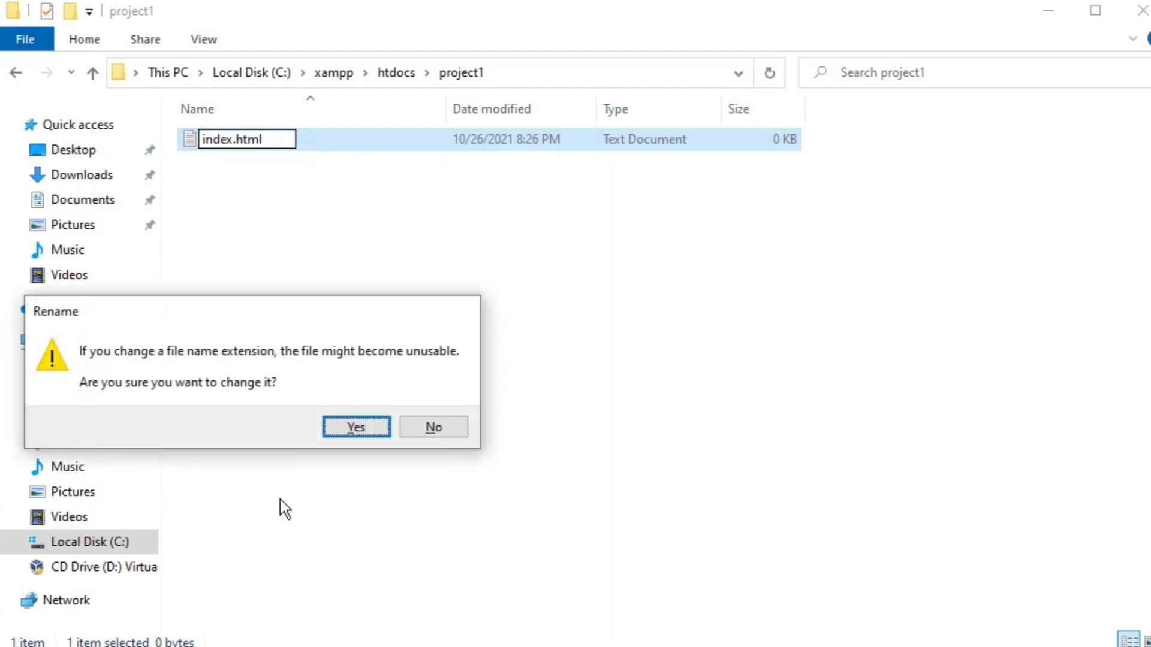
left_click(345, 430)
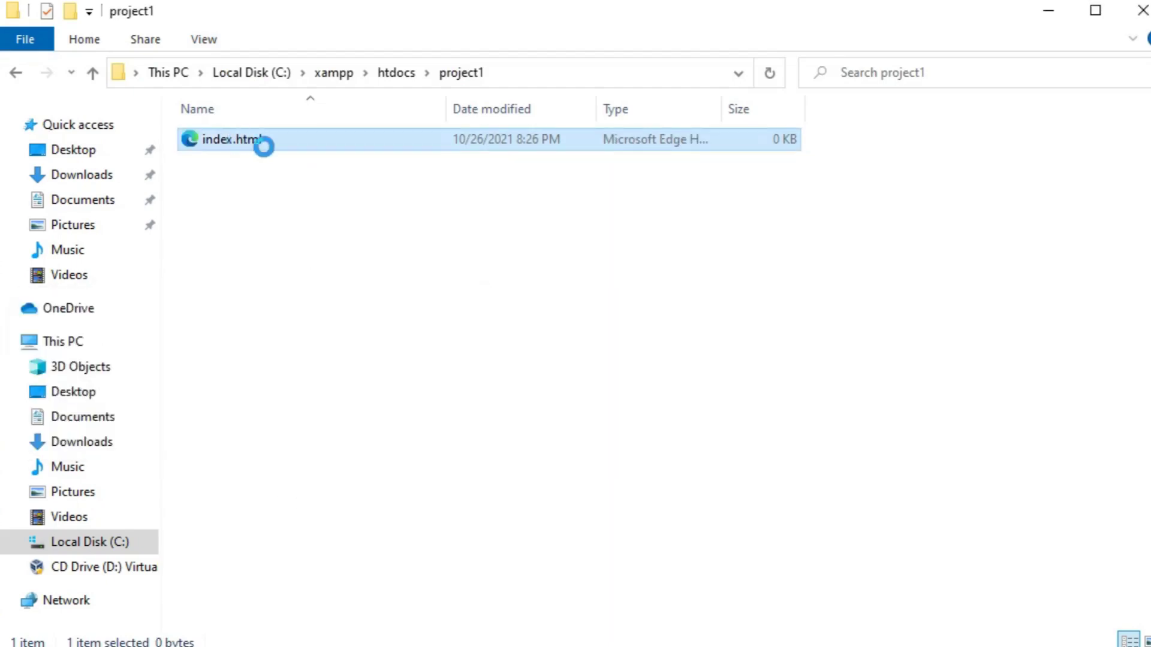
right_click(240, 143)
mouse_move(340, 261)
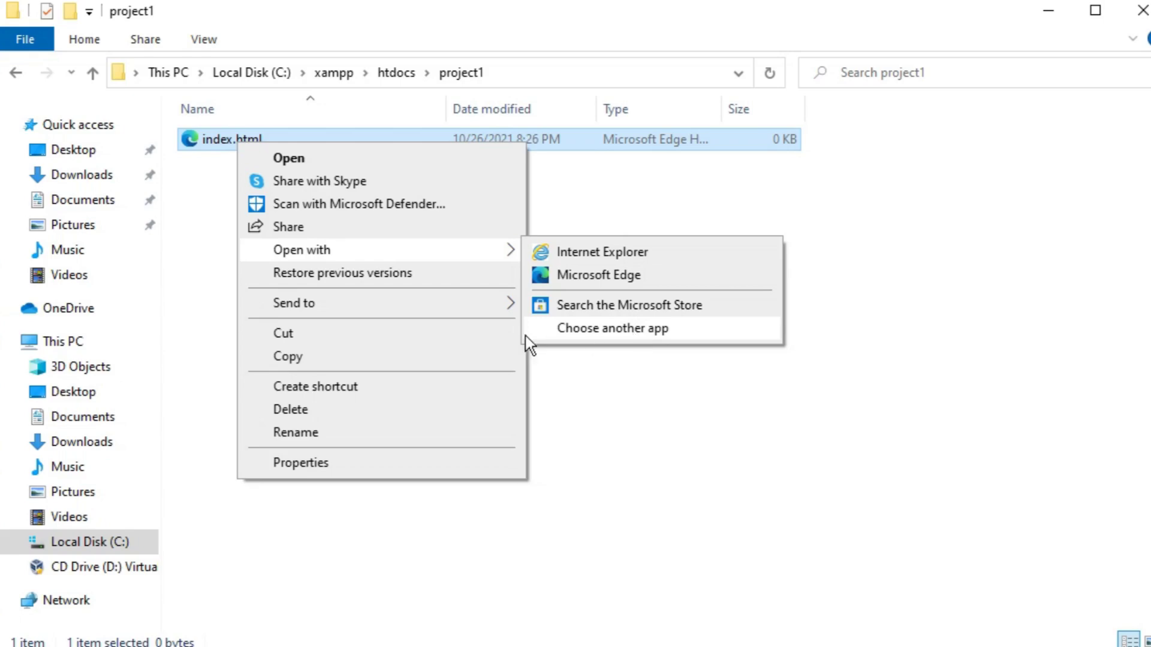
right_click(206, 156)
left_click(210, 143)
Rename index.html to index.text and accept the extension change.
right_click(210, 143)
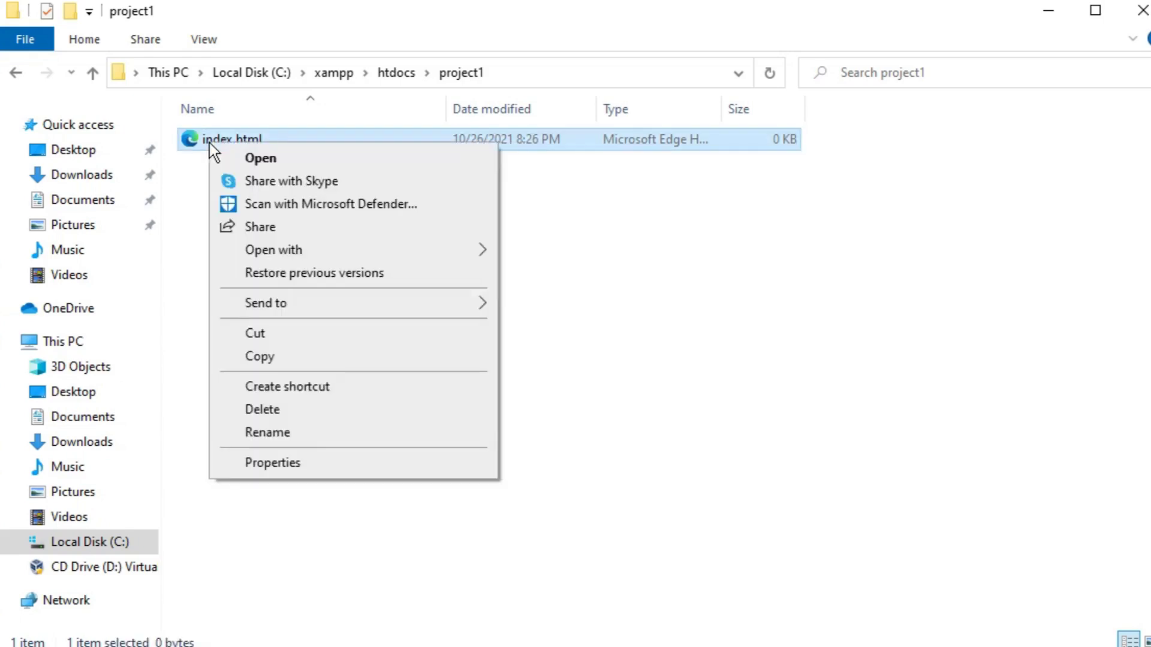
left_click(289, 430)
left_click(274, 132)
key("BackSpace")
key("BackSpace")
key("BackSpace")
key("BackSpace")
key("BackSpace")
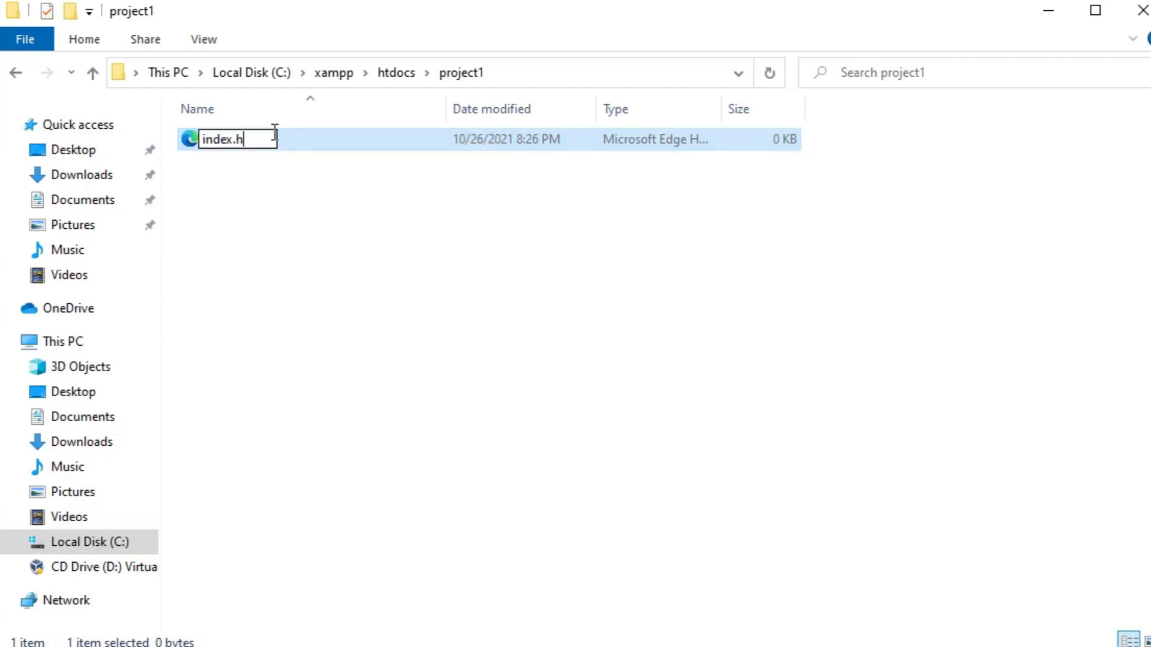
type(".text")
key("Return")
key("Return")
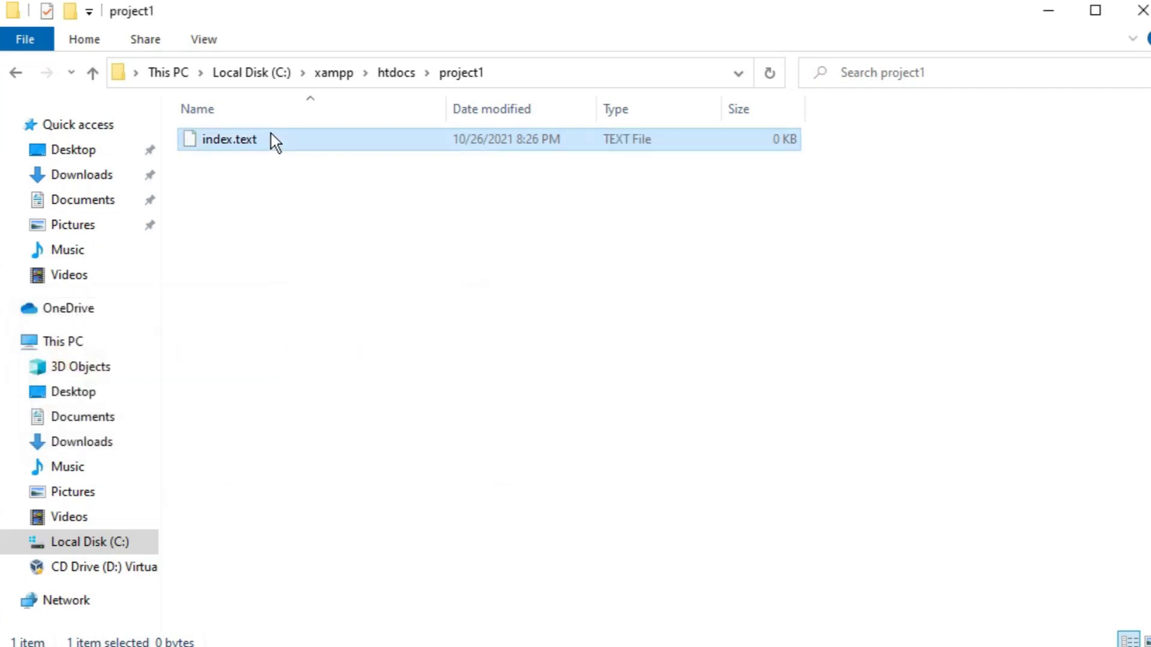
Open index.text for editing in Notepad and move its window clear of the screen edge.
right_click(271, 137)
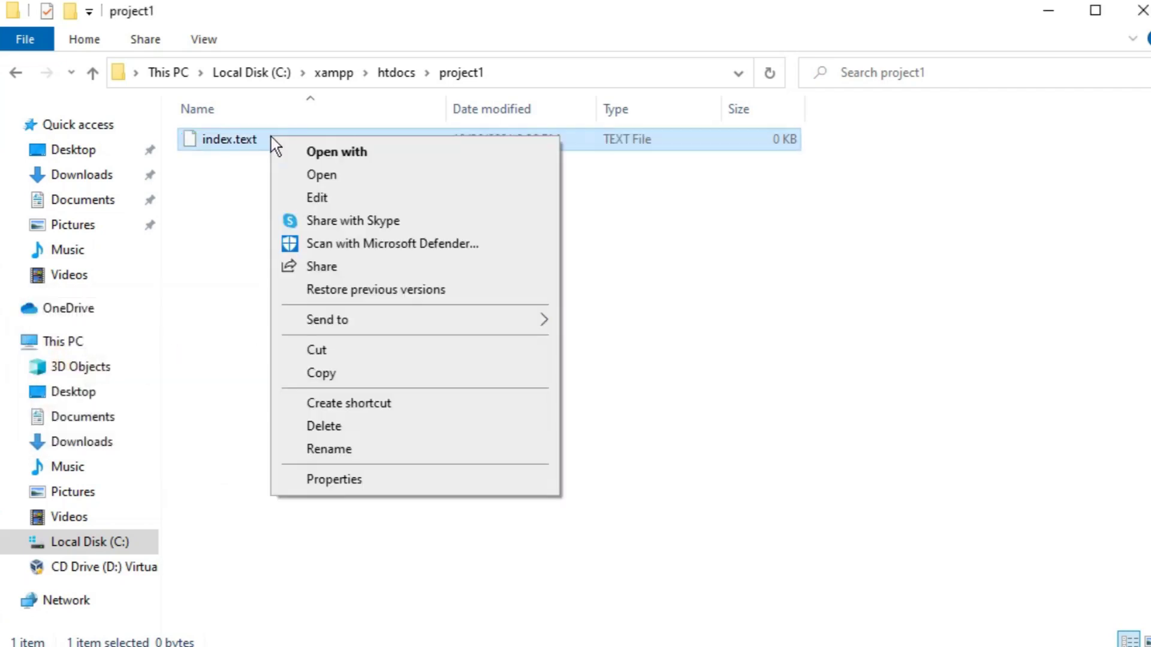
left_click(316, 198)
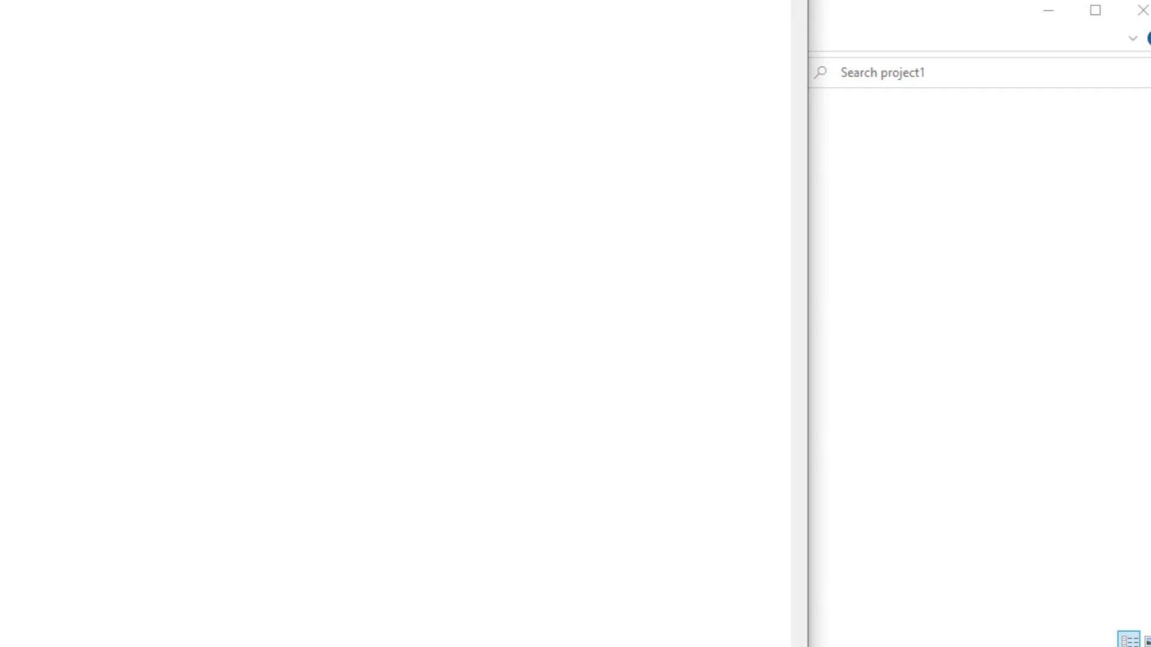
left_click_drag(624, 77, 710, 123)
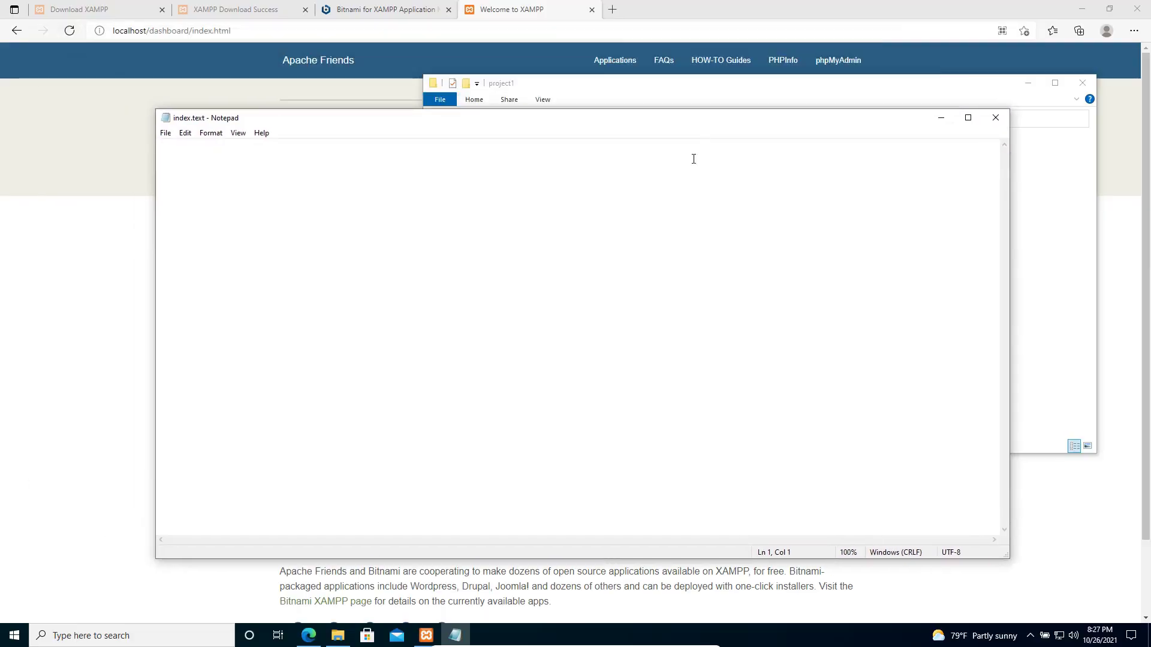
Enter <h1>Hi it's me your index page</h1> in index.text, save the file and close it.
type("<")
type("h1>")
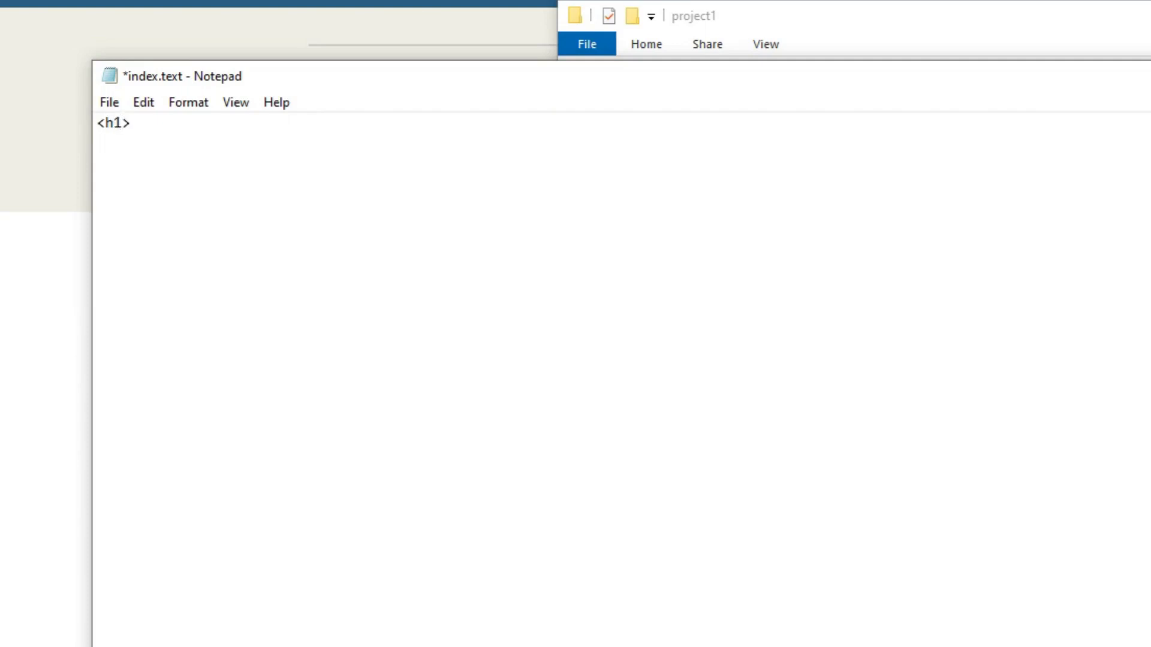
type("Hi it's me yor i")
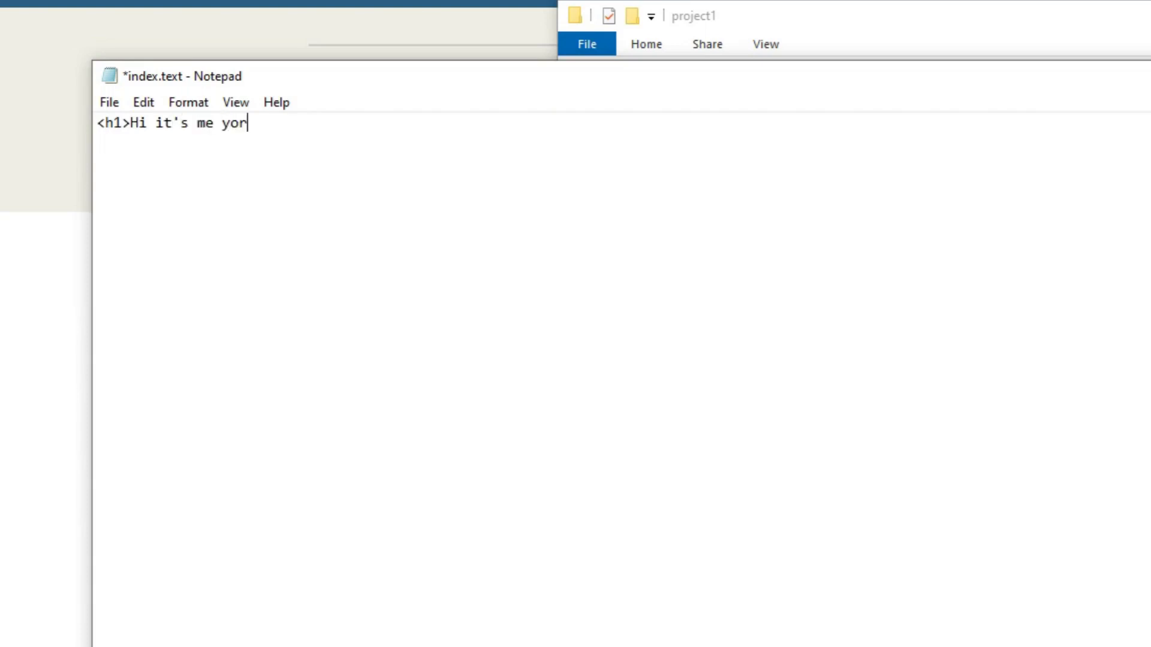
key("BackSpace")
key("BackSpace")
key("BackSpace")
key("BackSpace")
key("BackSpace")
type("your index page")
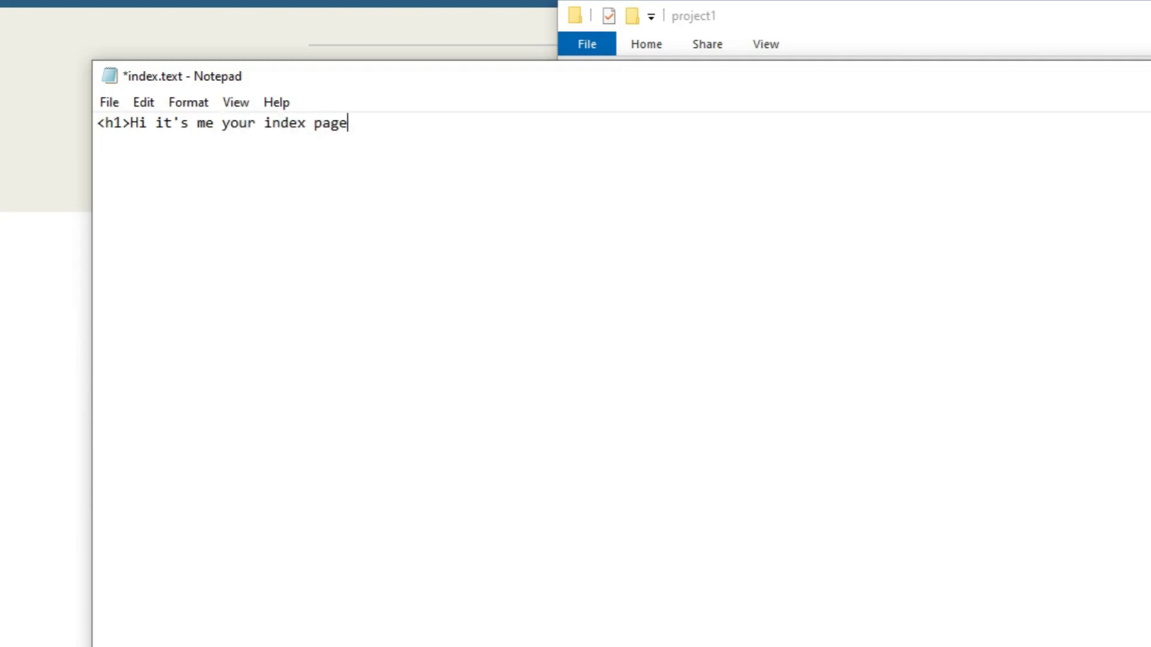
type("</h1>")
key("ctrl+s")
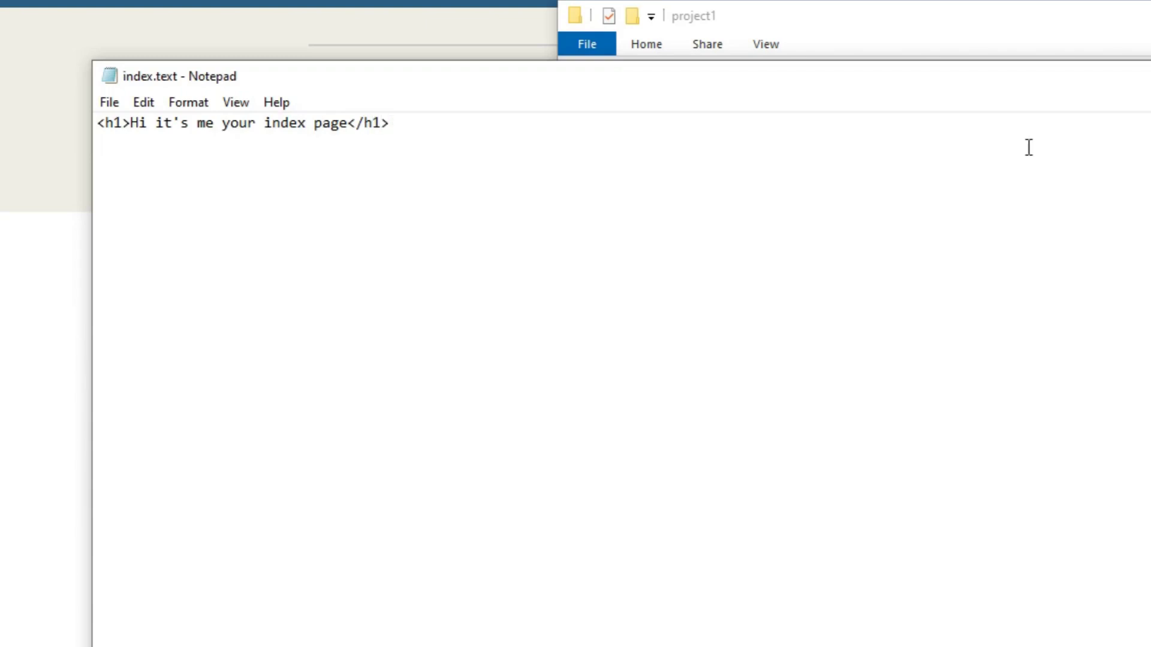
left_click(1001, 120)
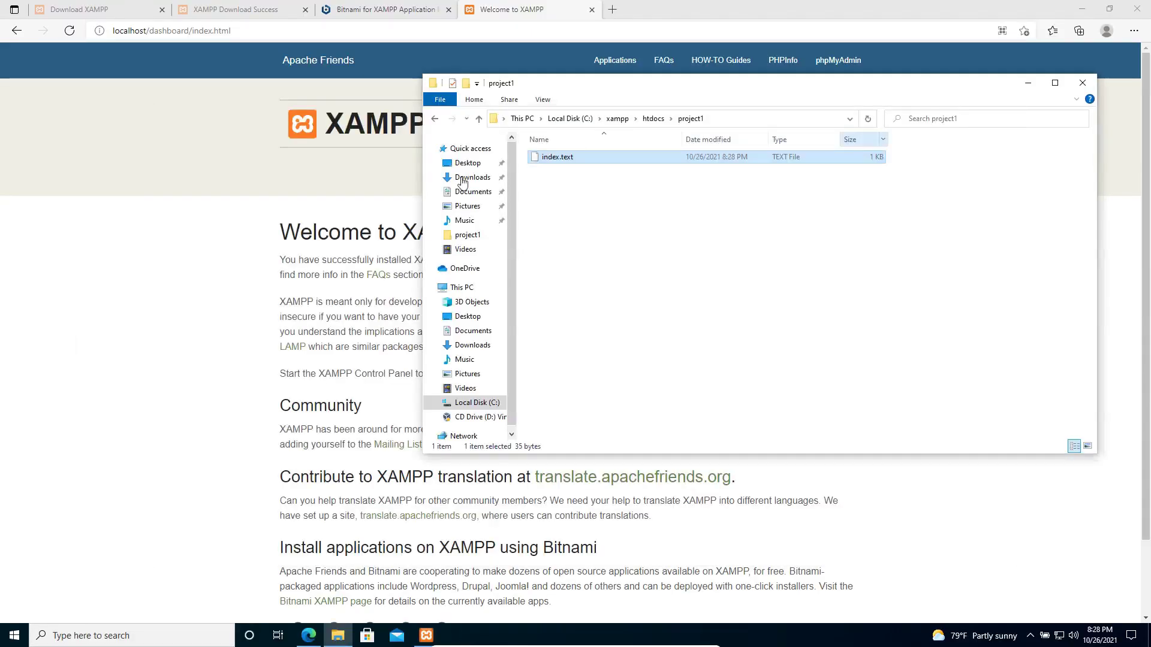
Rename index.text to index.html and accept the extension change.
right_click(546, 164)
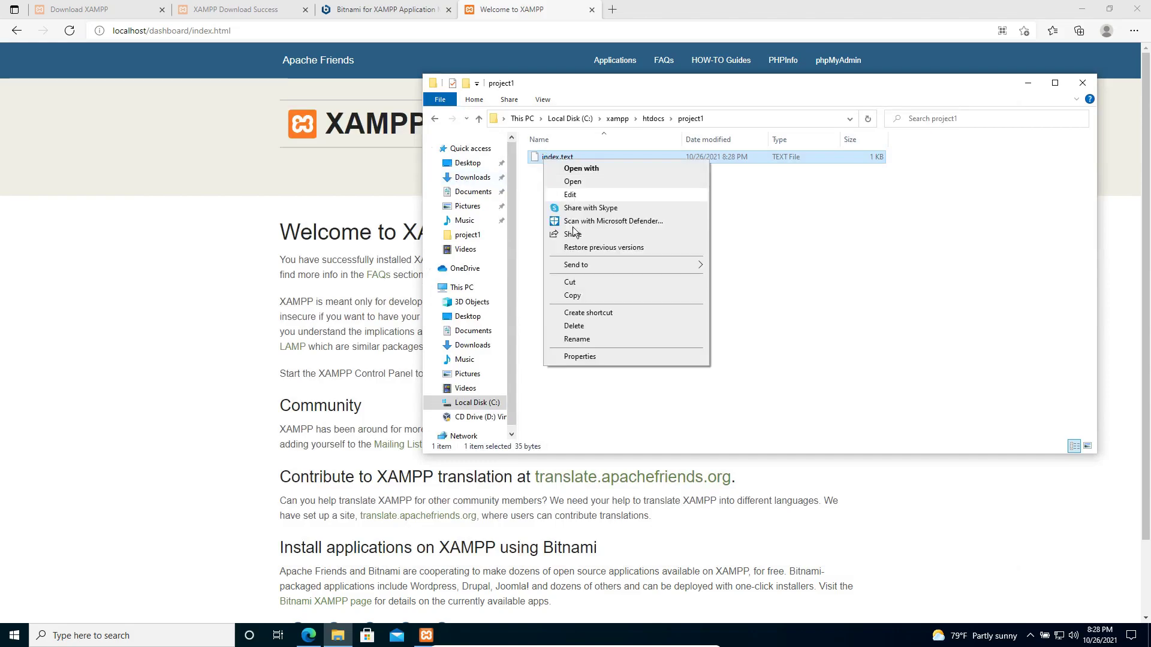
left_click(358, 461)
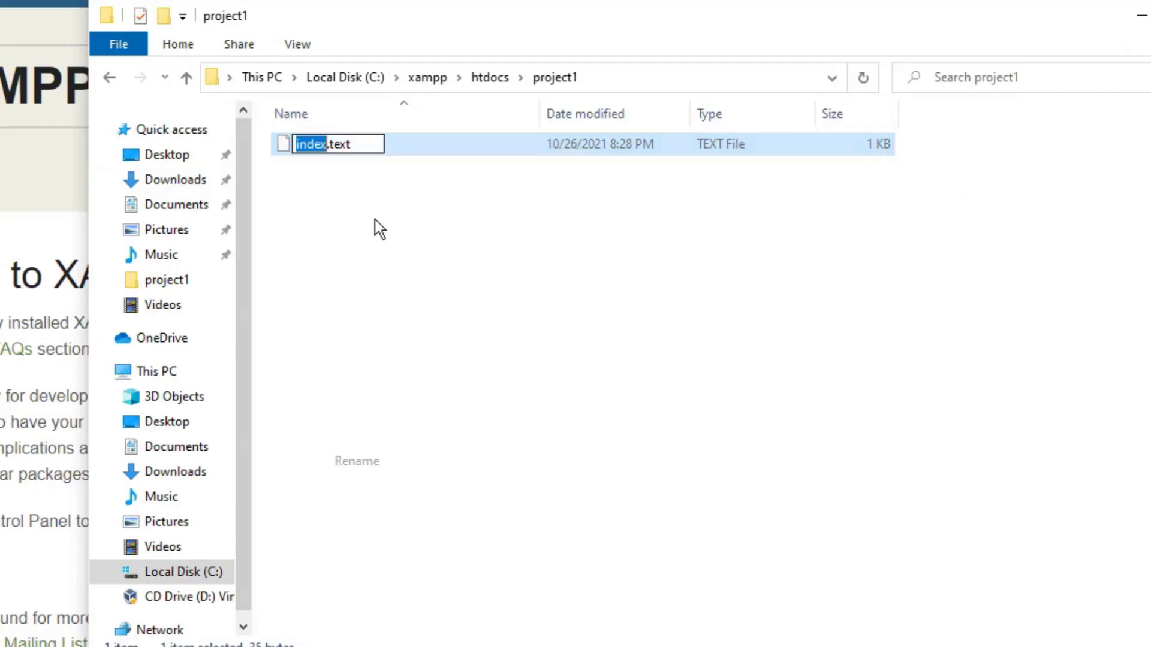
left_click(362, 150)
key("BackSpace")
key("BackSpace")
key("BackSpace")
key("BackSpace")
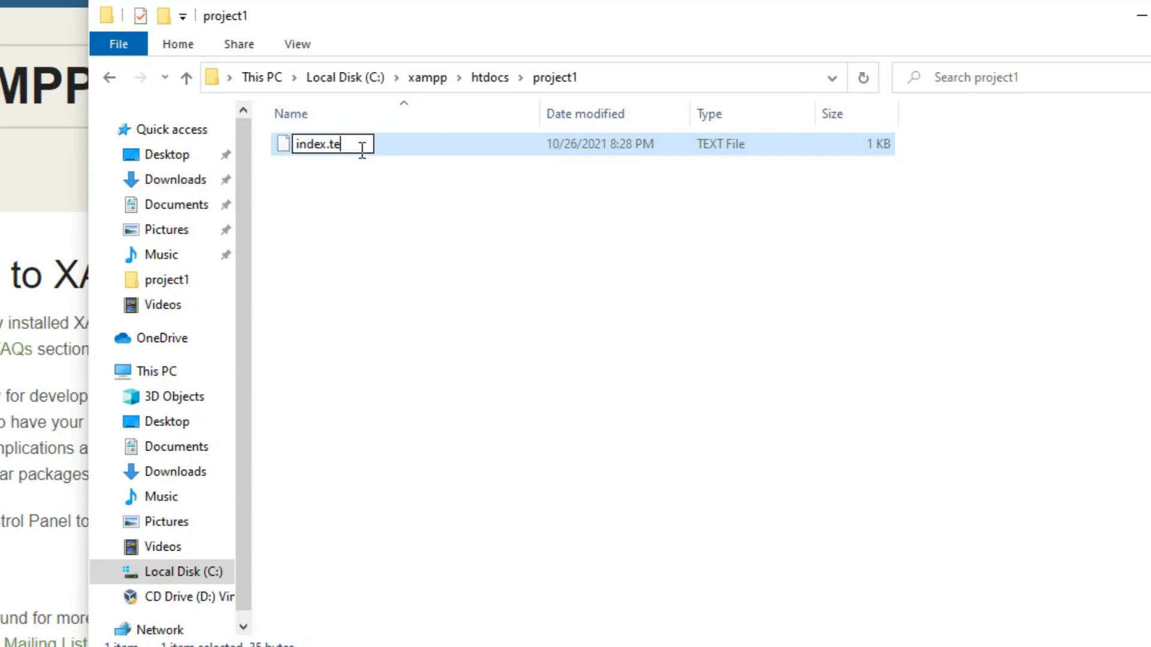
type("html")
key("Return")
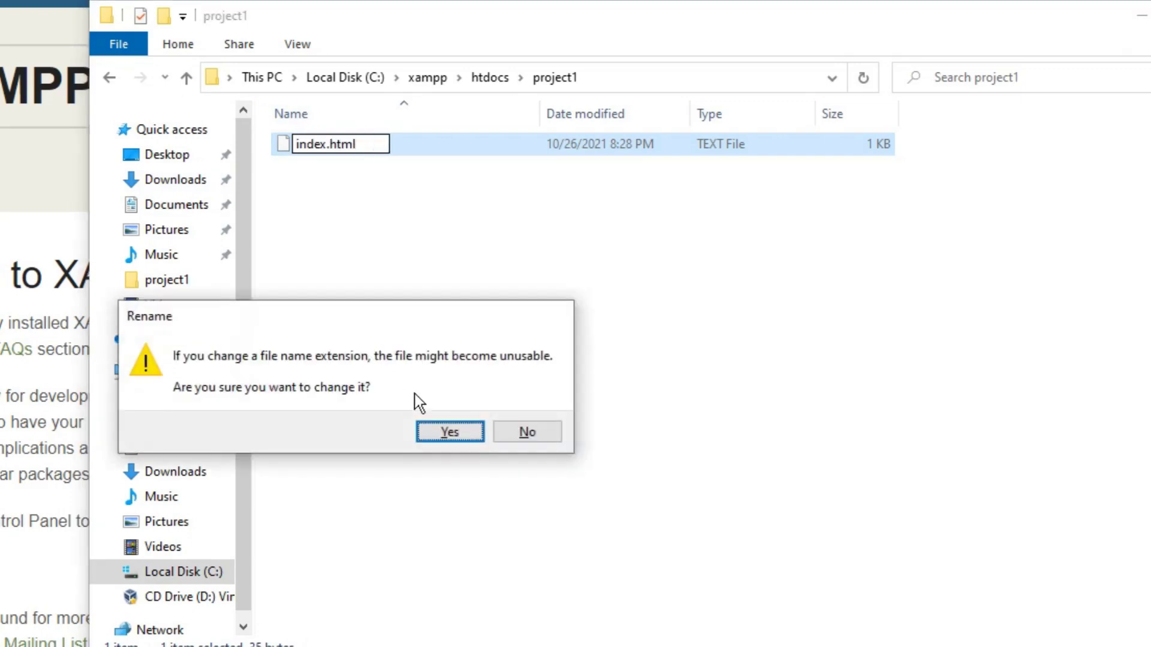
left_click(450, 432)
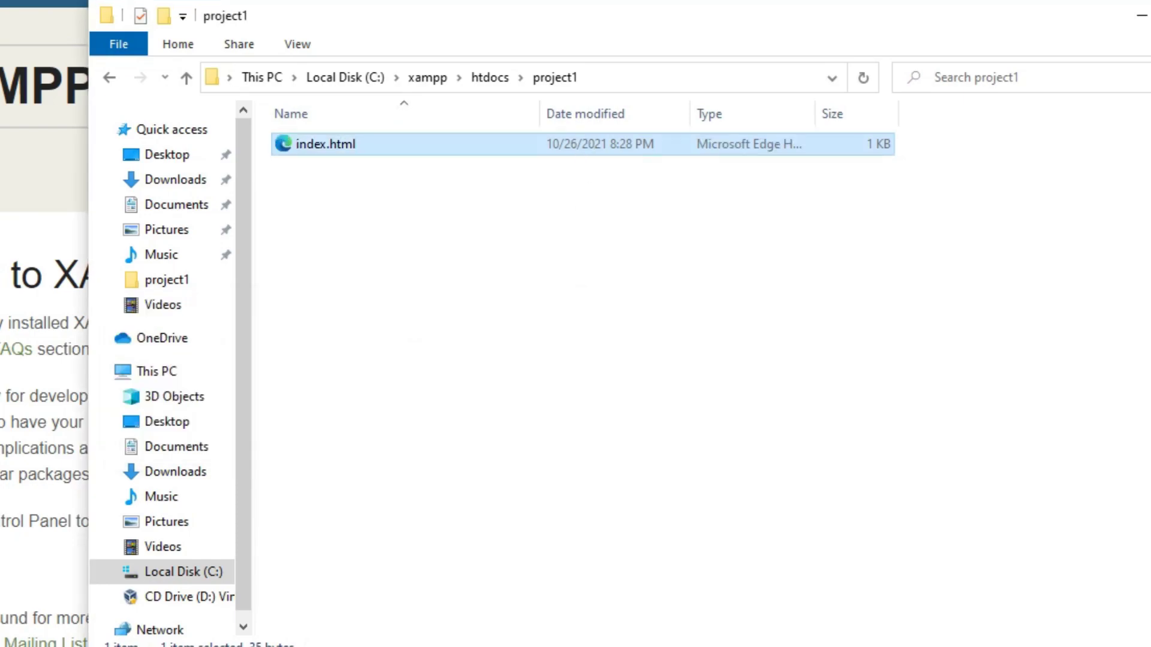
Switch to Microsoft Edge, load localhost/project1/ and examine the page heading and its address.
key("alt+Tab")
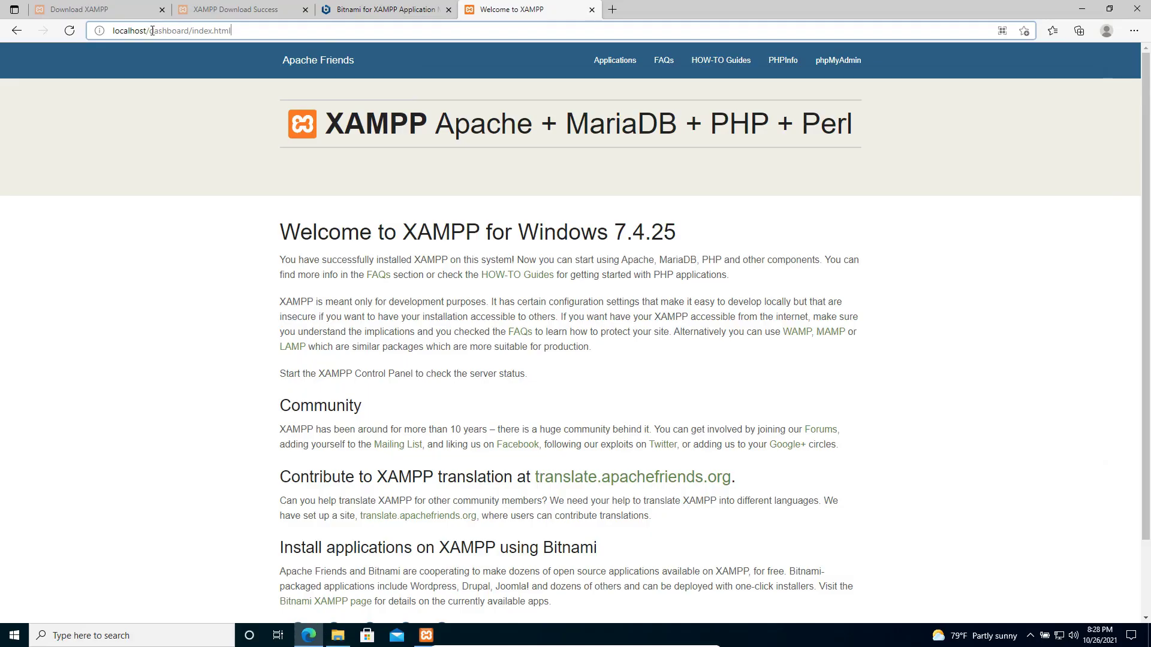
left_click_drag(151, 30, 303, 35)
type("project")
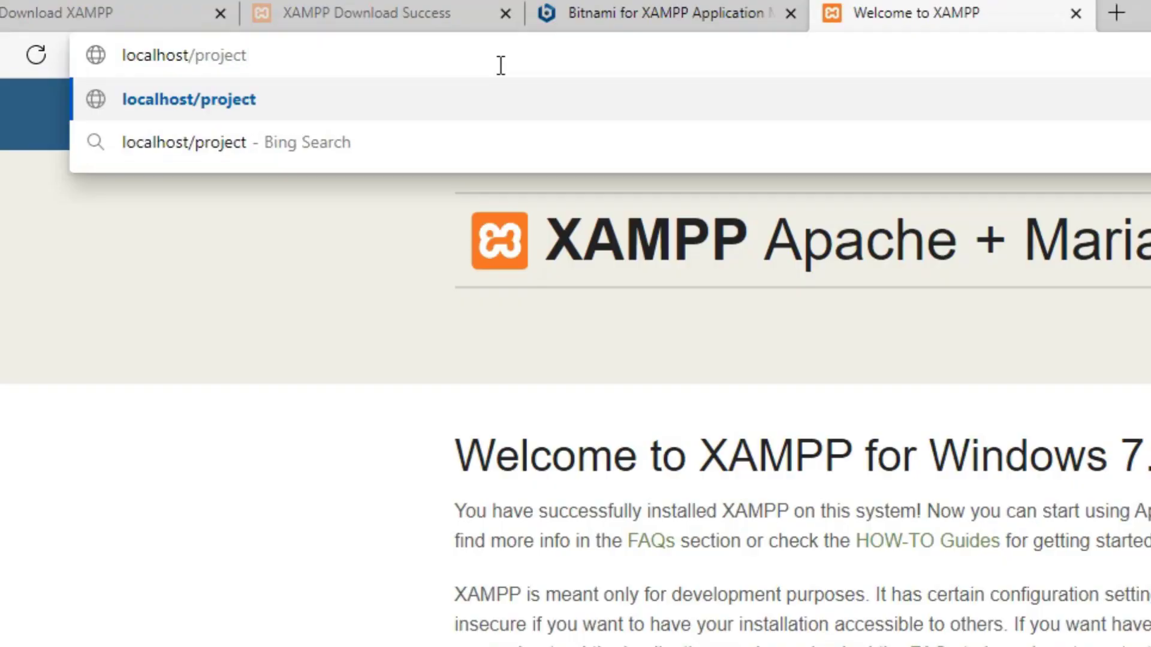
type("1/")
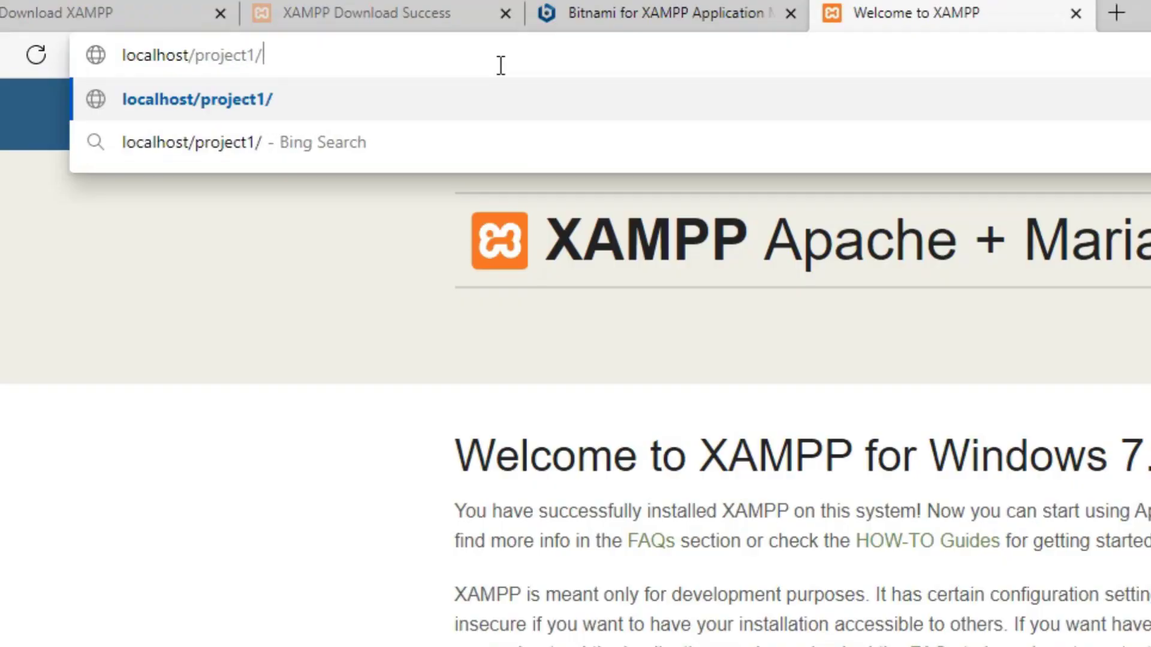
key("Return")
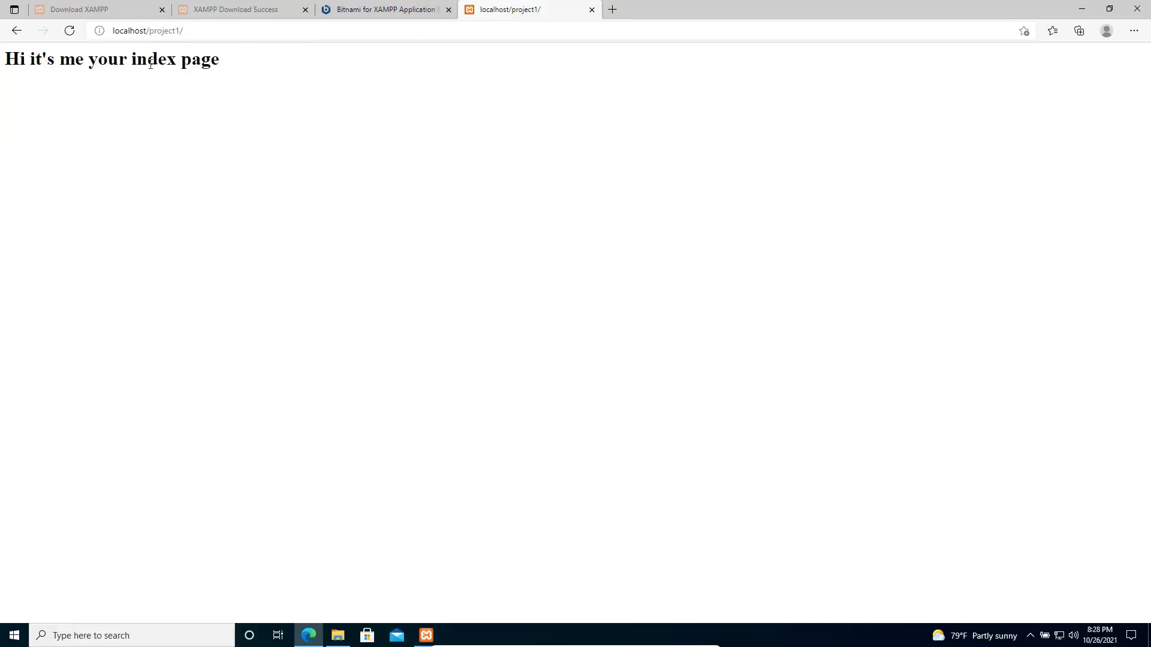
triple_click(151, 64)
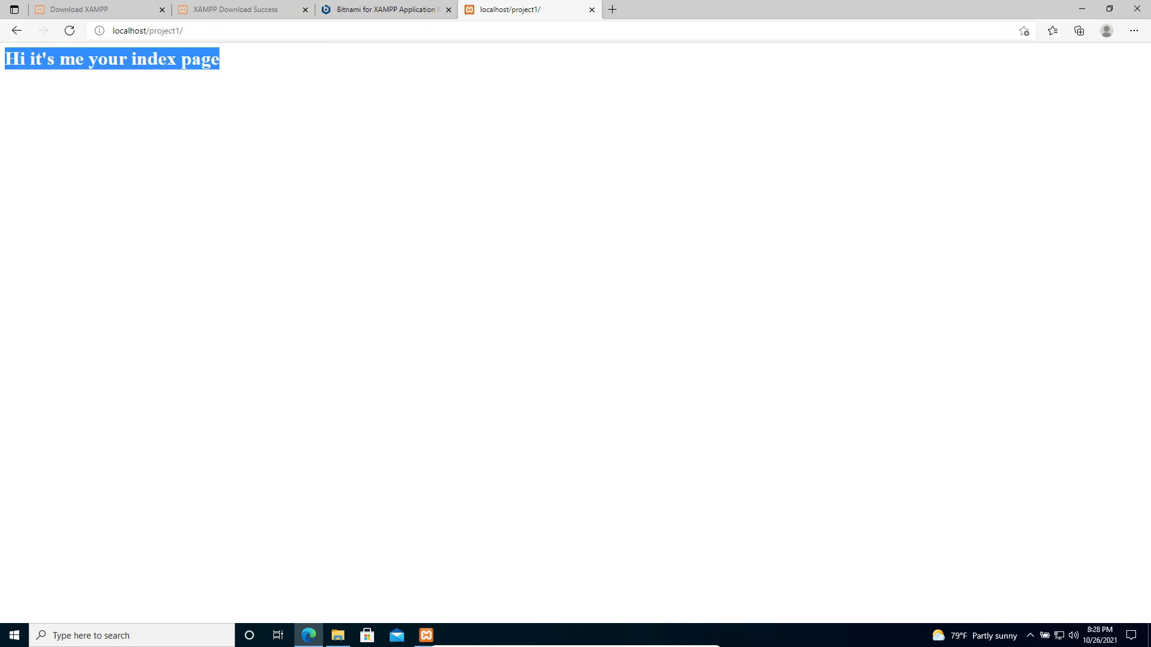
left_click(199, 33)
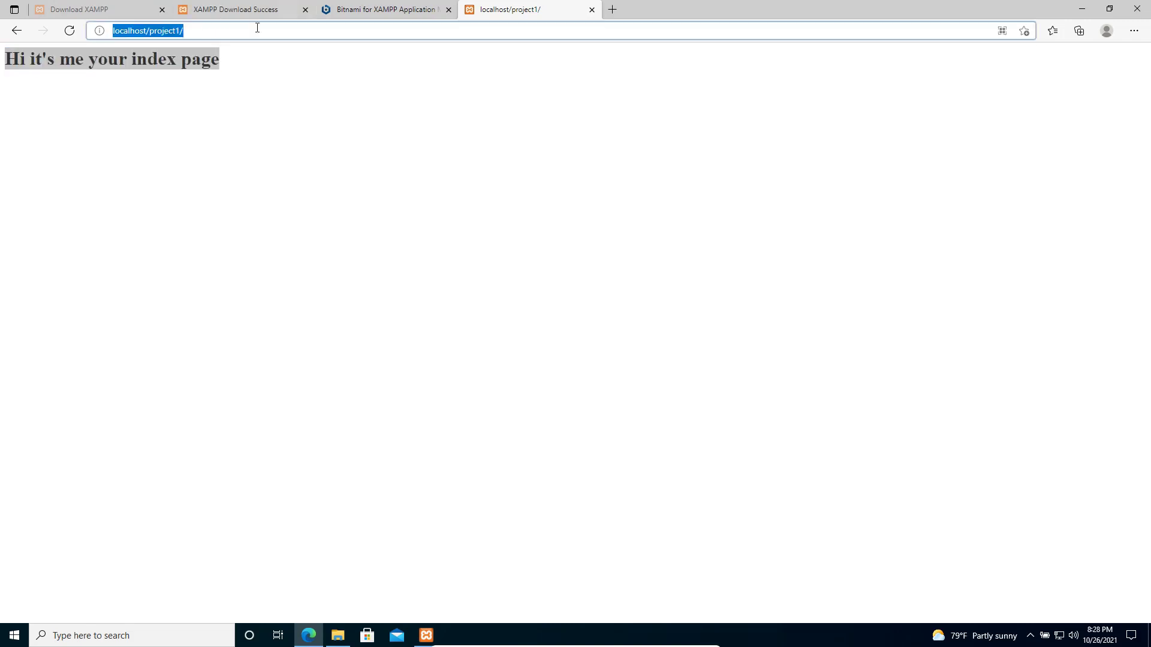
left_click(242, 63)
triple_click(242, 63)
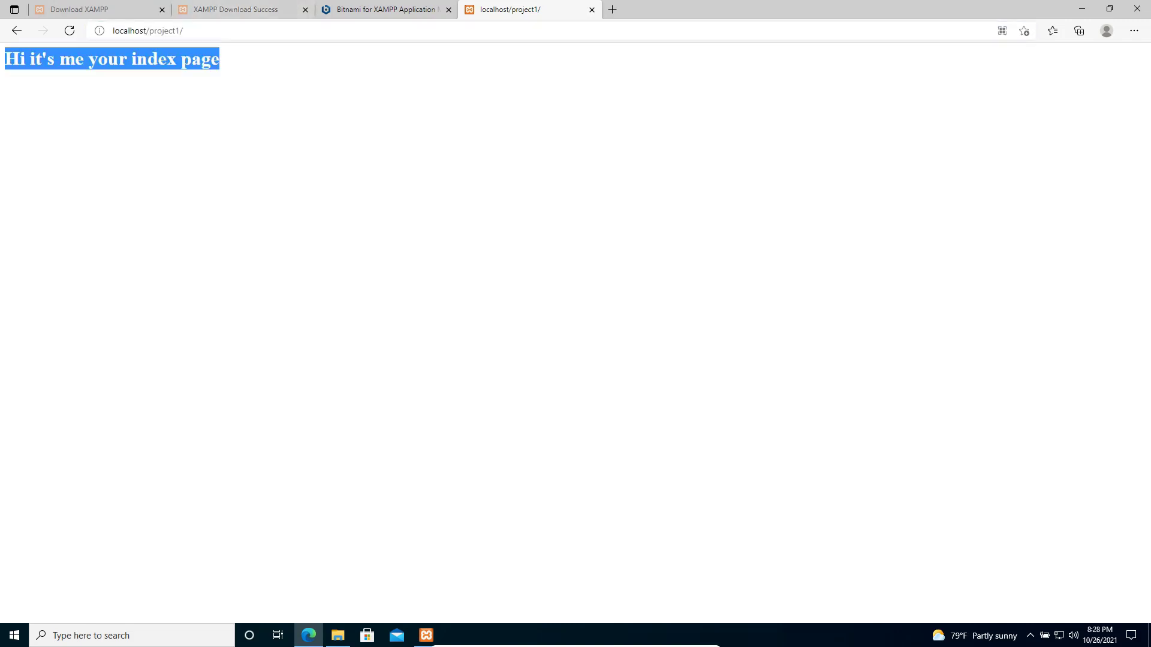
Load localhost/project1/index.html in the browser and highlight the page heading to check it.
left_click(194, 27)
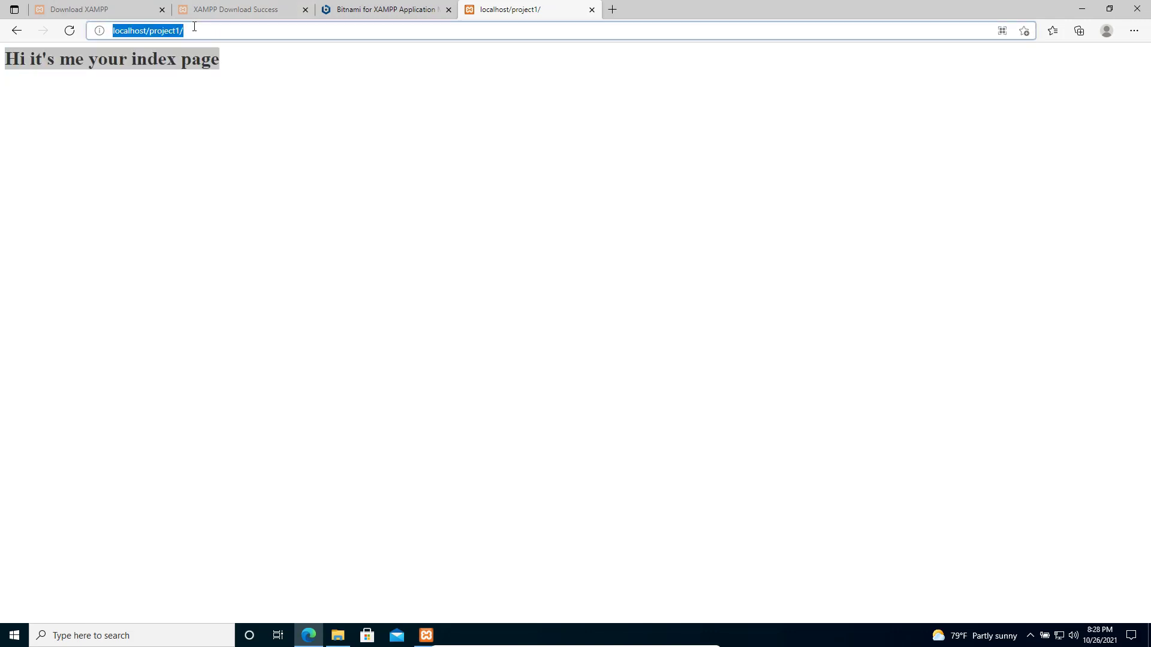
left_click(194, 29)
type("index.hmtl")
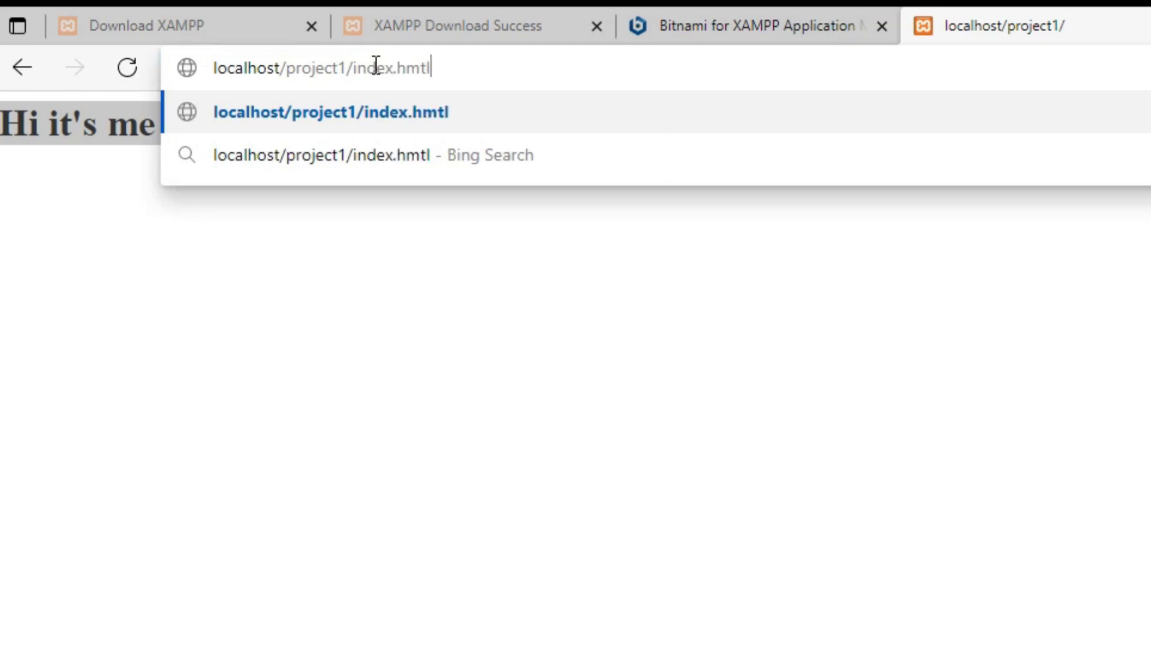
key("BackSpace")
key("BackSpace")
key("BackSpace")
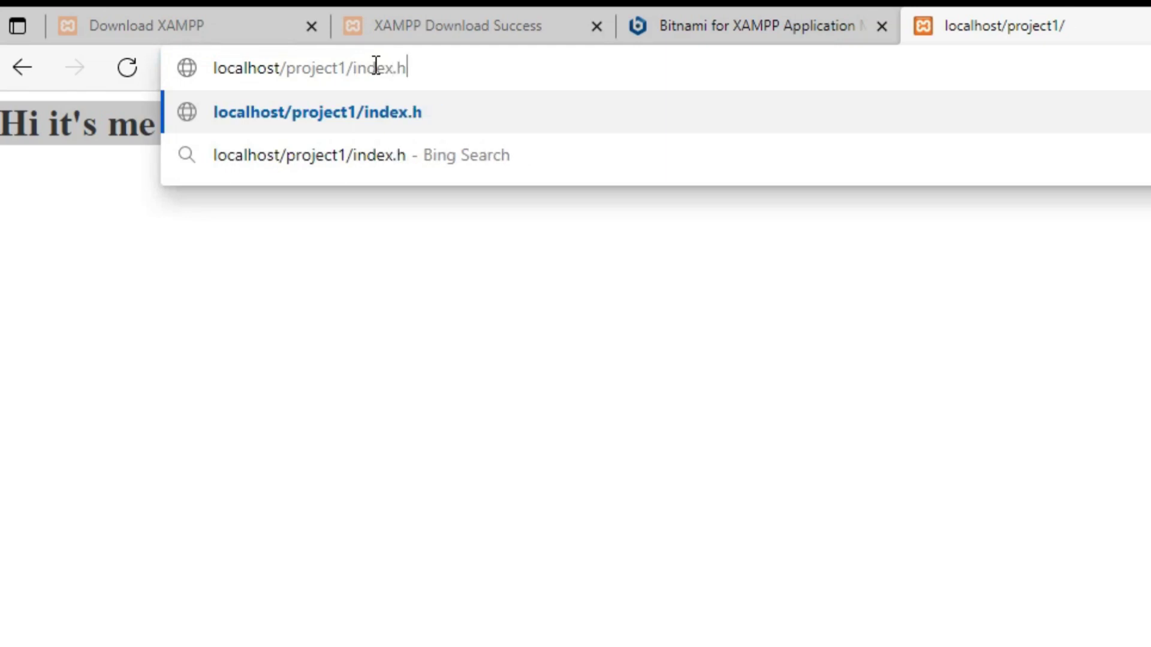
type("tml")
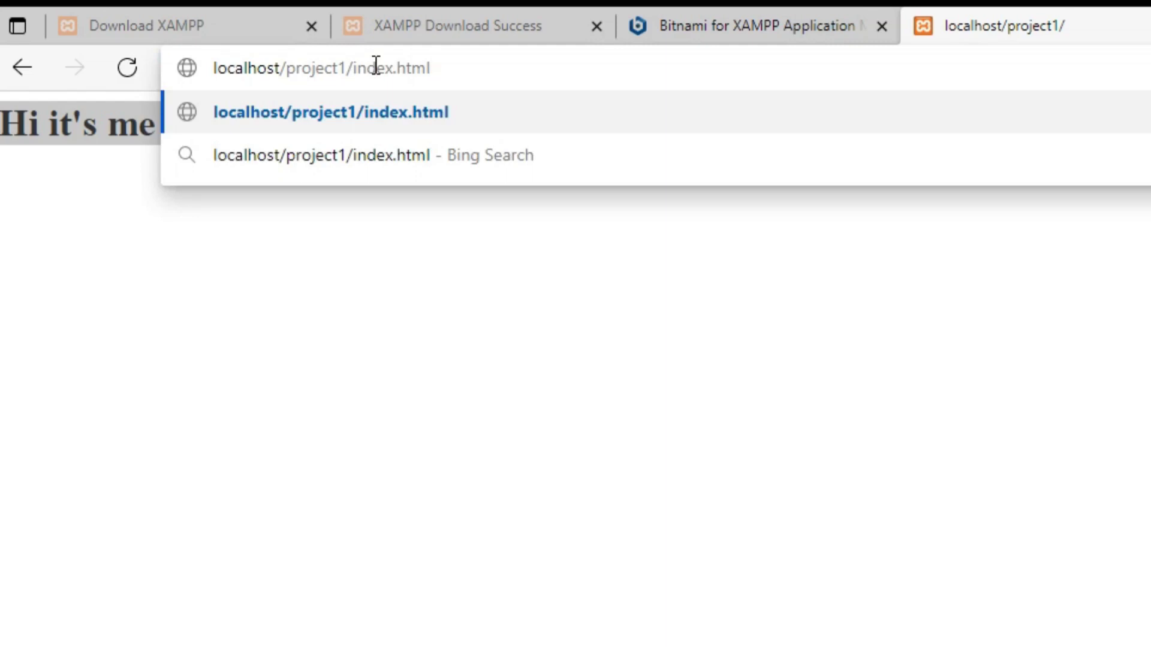
double_click(401, 68)
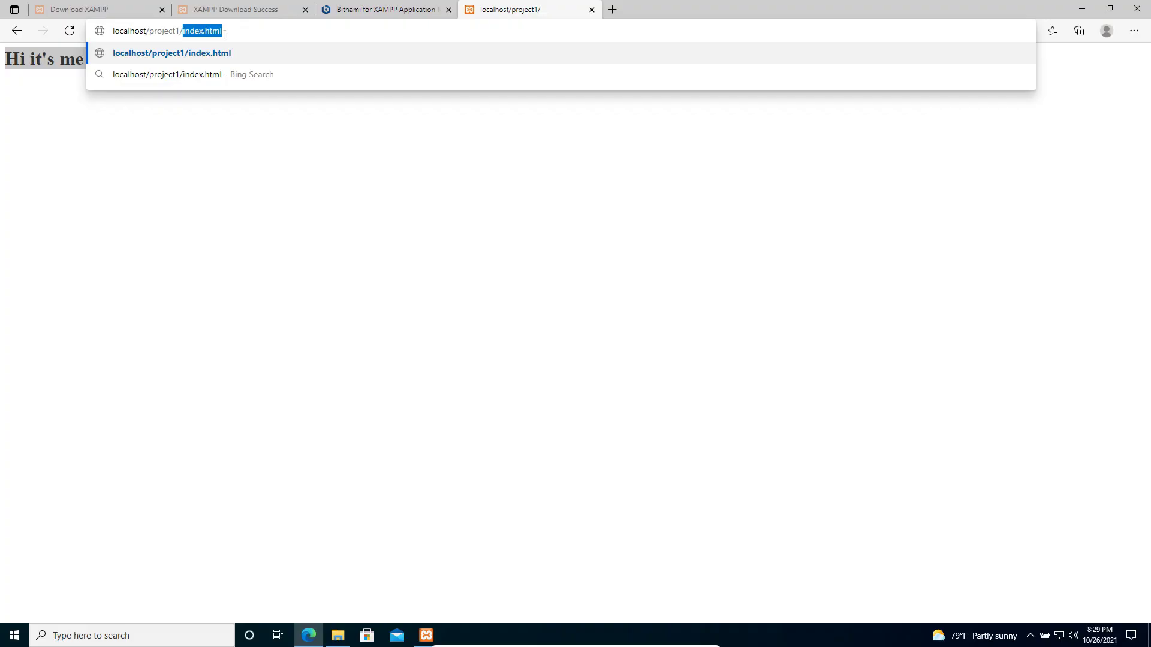
key("Return")
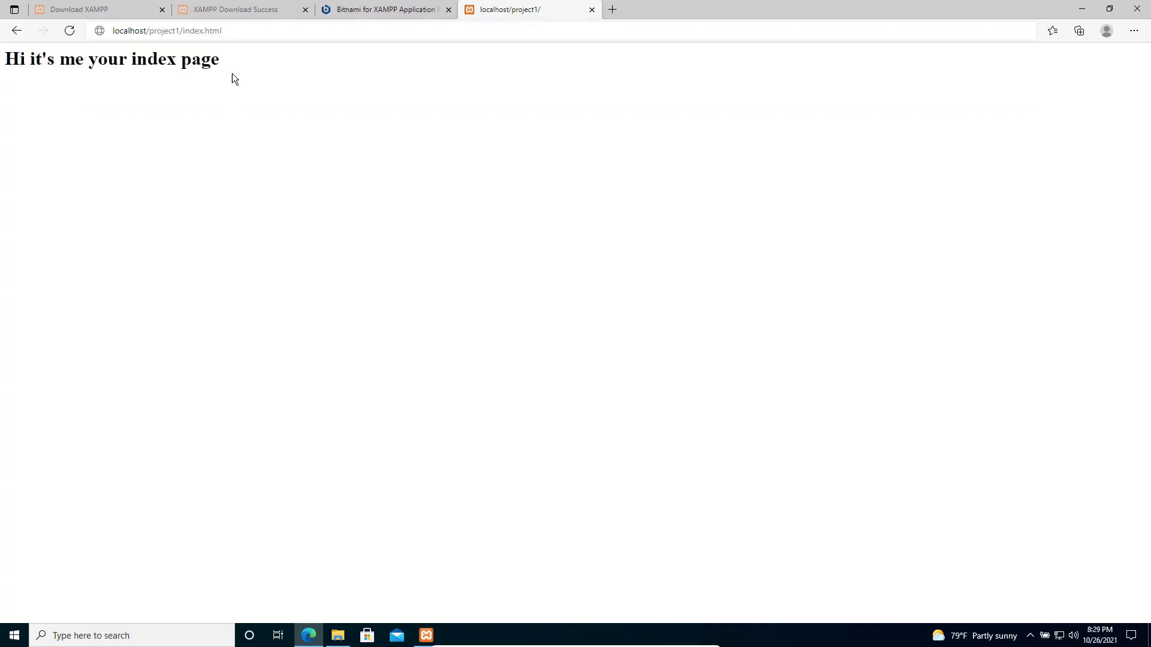
left_click_drag(226, 68, 5, 60)
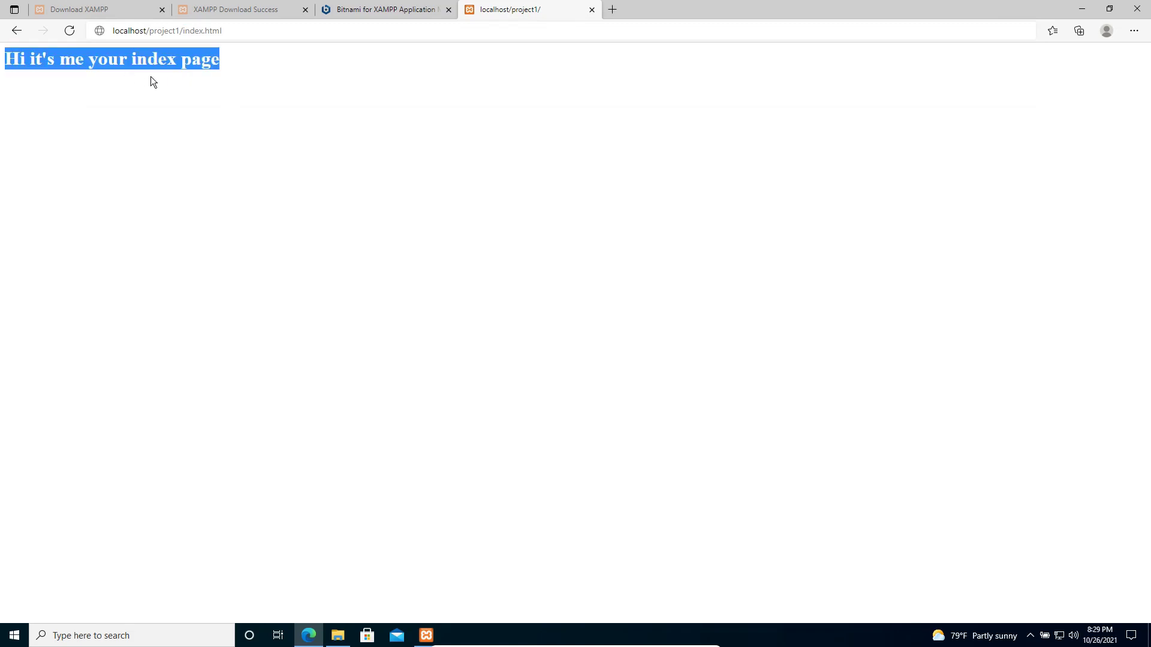
Switch to File Explorer, go up to the xampp folder and look through its mysql folder's data and bin subfolders.
left_click(338, 635)
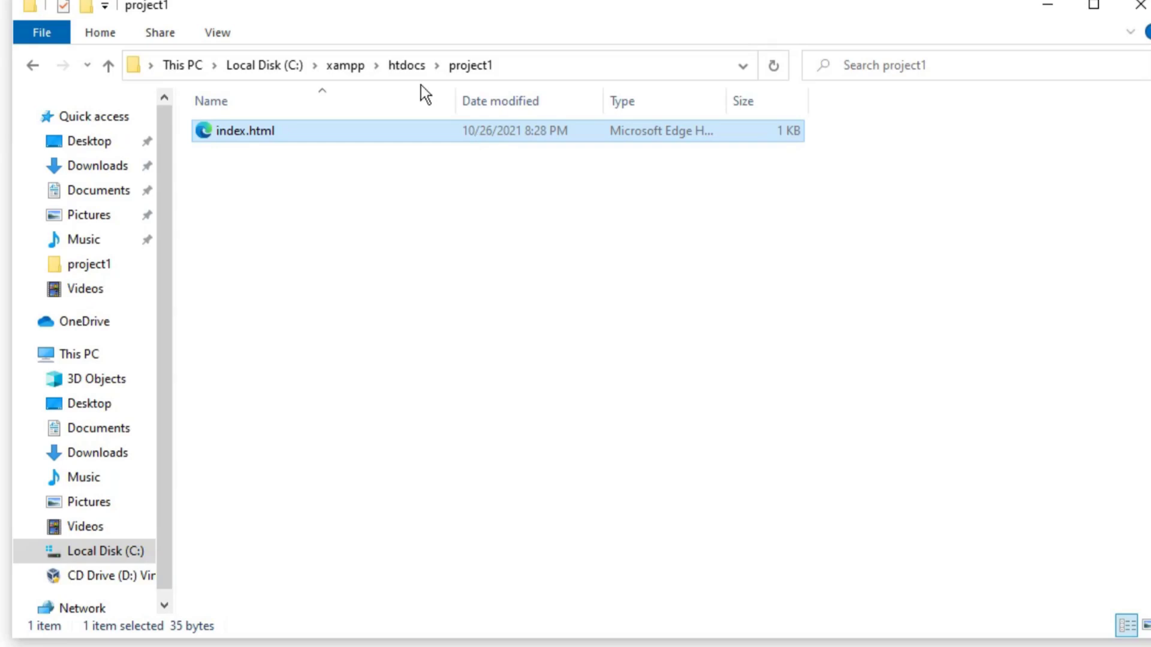
left_click(419, 70)
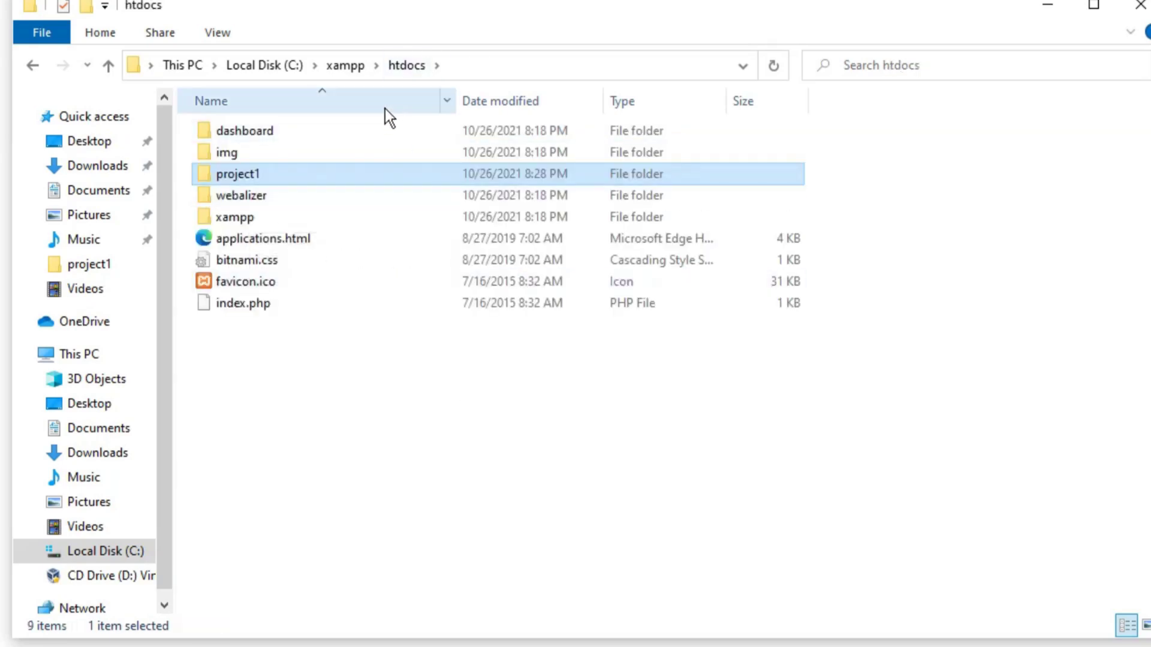
left_click(330, 66)
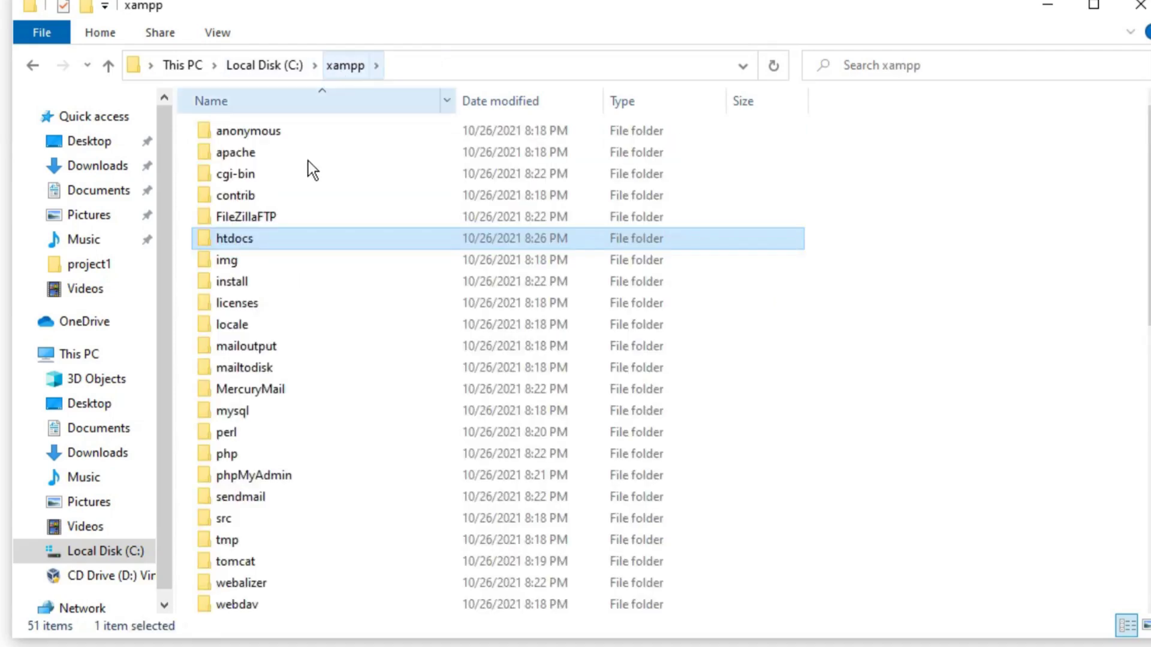
scroll(282, 329, "down", 1)
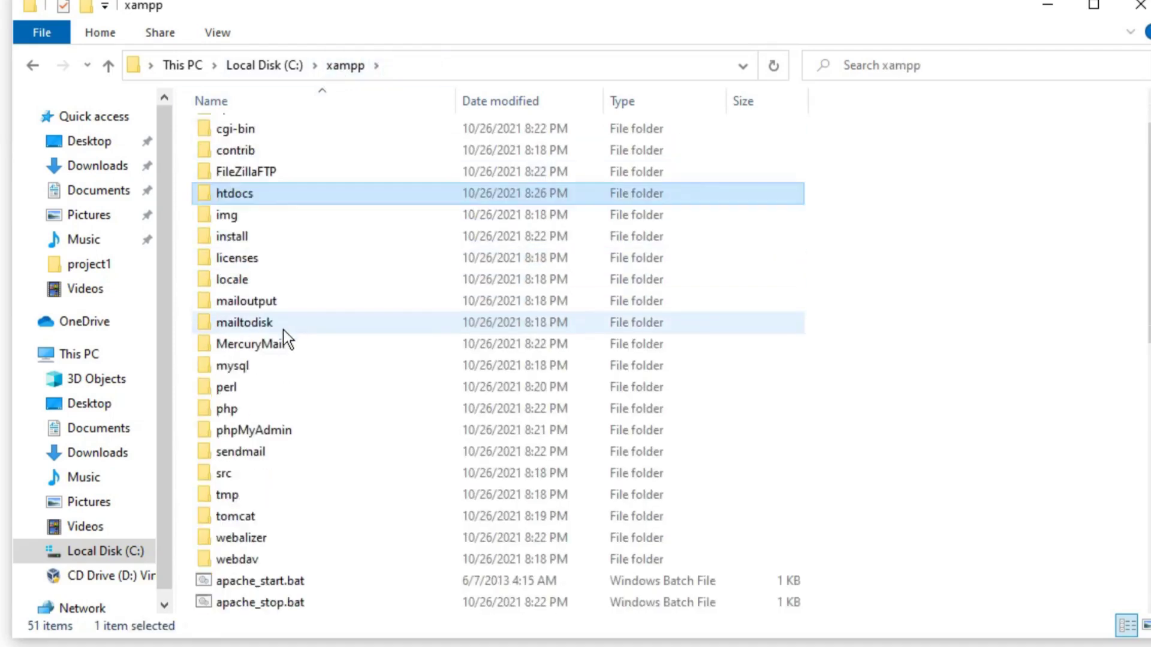
double_click(227, 373)
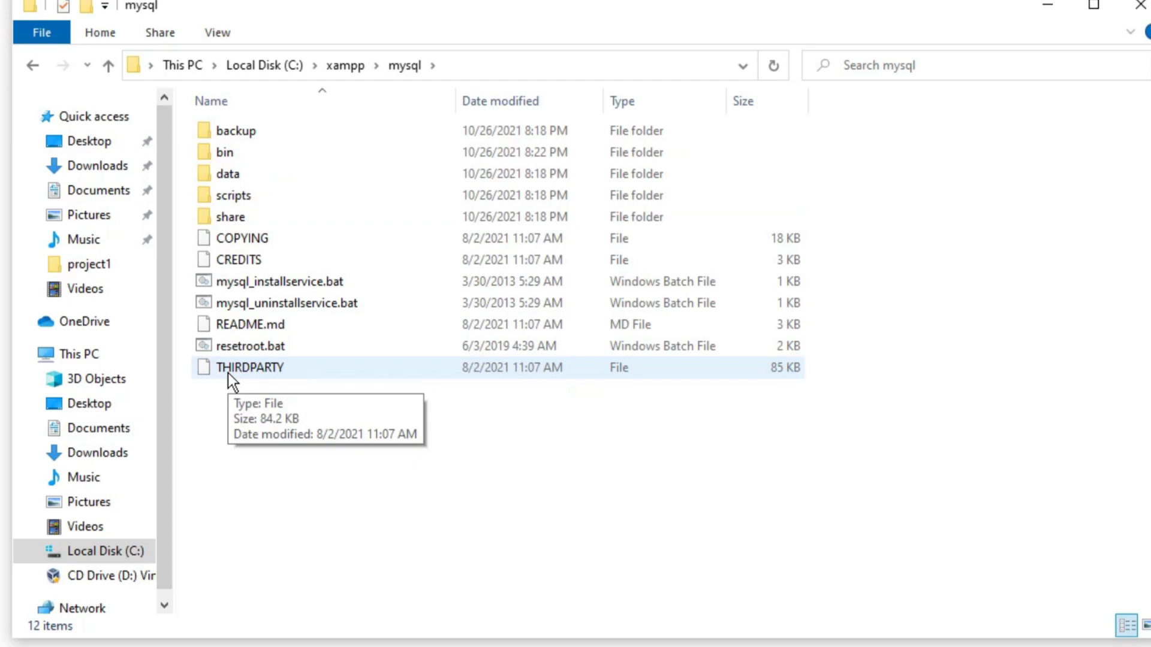
double_click(268, 182)
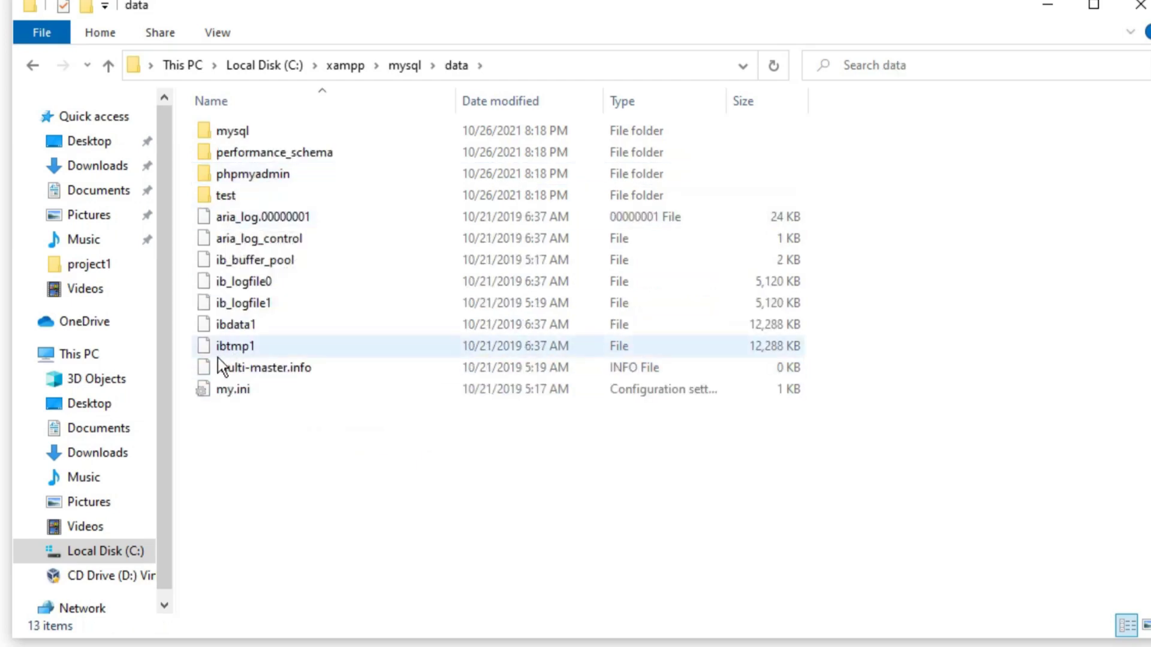
left_click(40, 63)
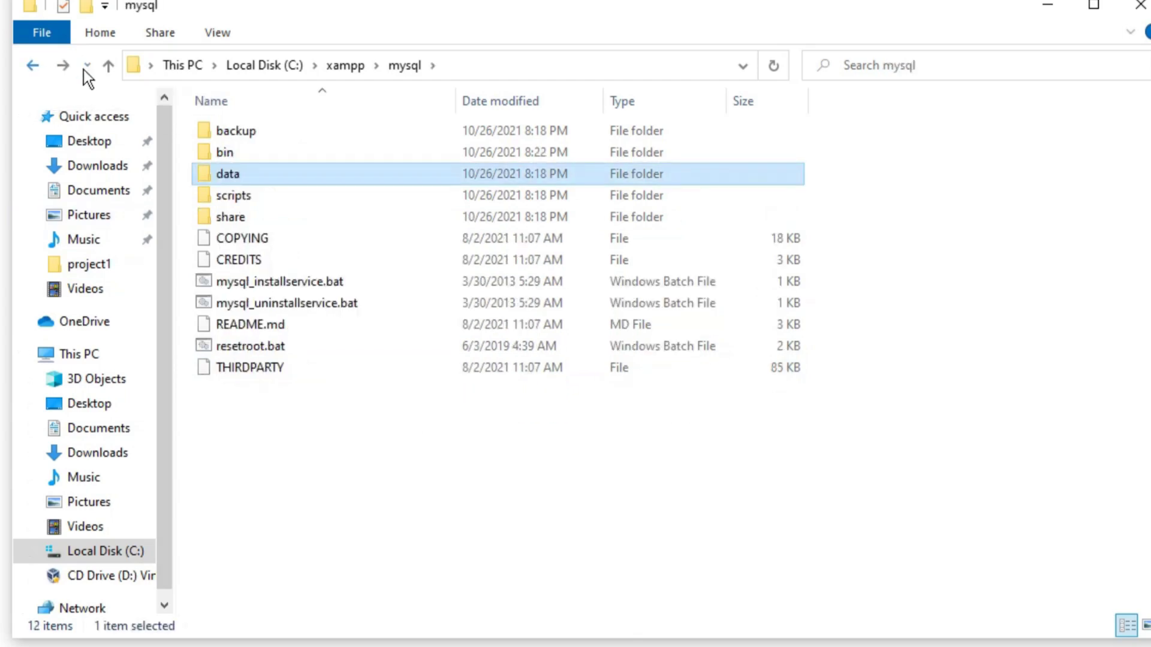
double_click(219, 144)
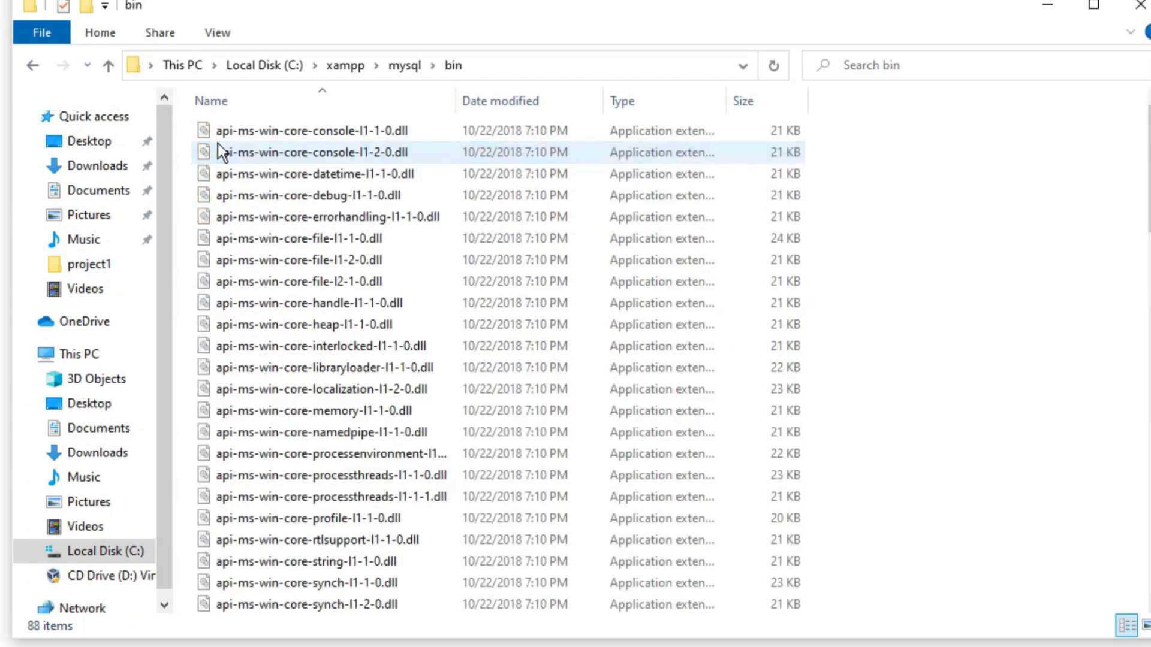
left_click(36, 64)
left_click(36, 64)
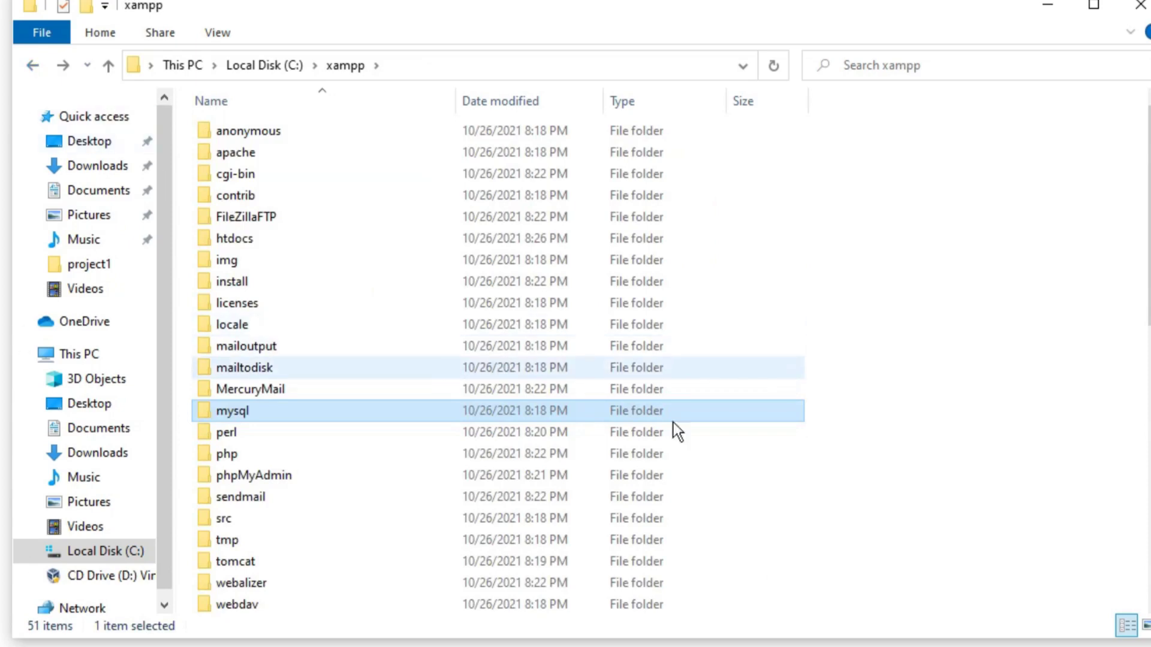
Open the xampp php folder and look through the extension DLLs in its ext subfolder.
left_click(224, 453)
double_click(224, 454)
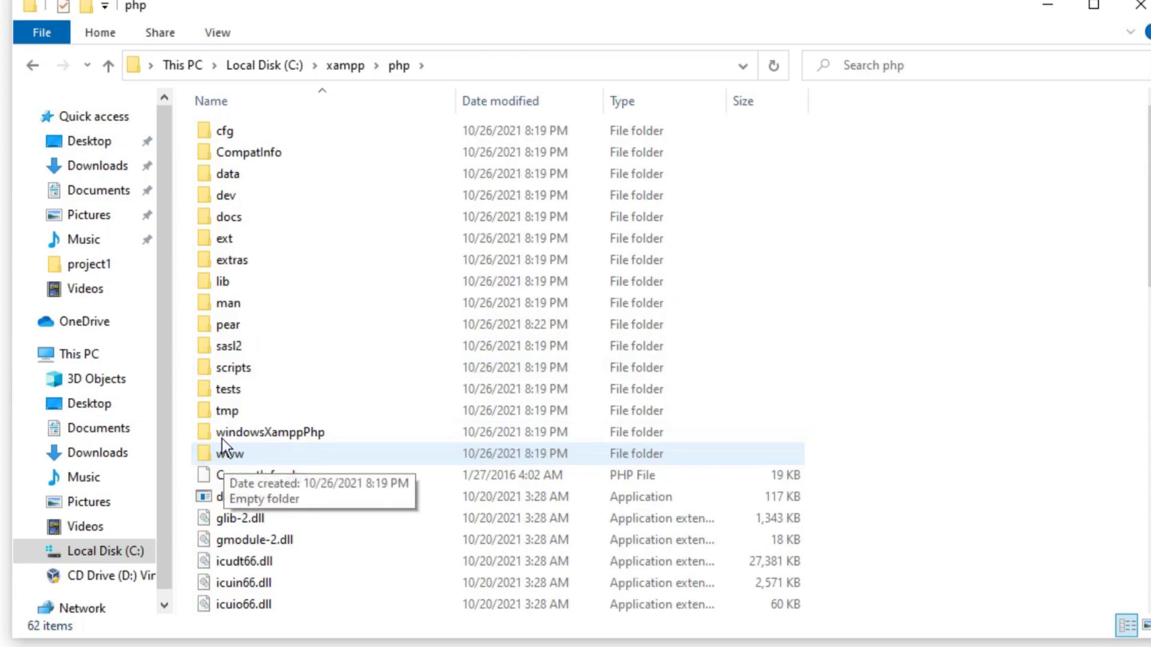
double_click(295, 240)
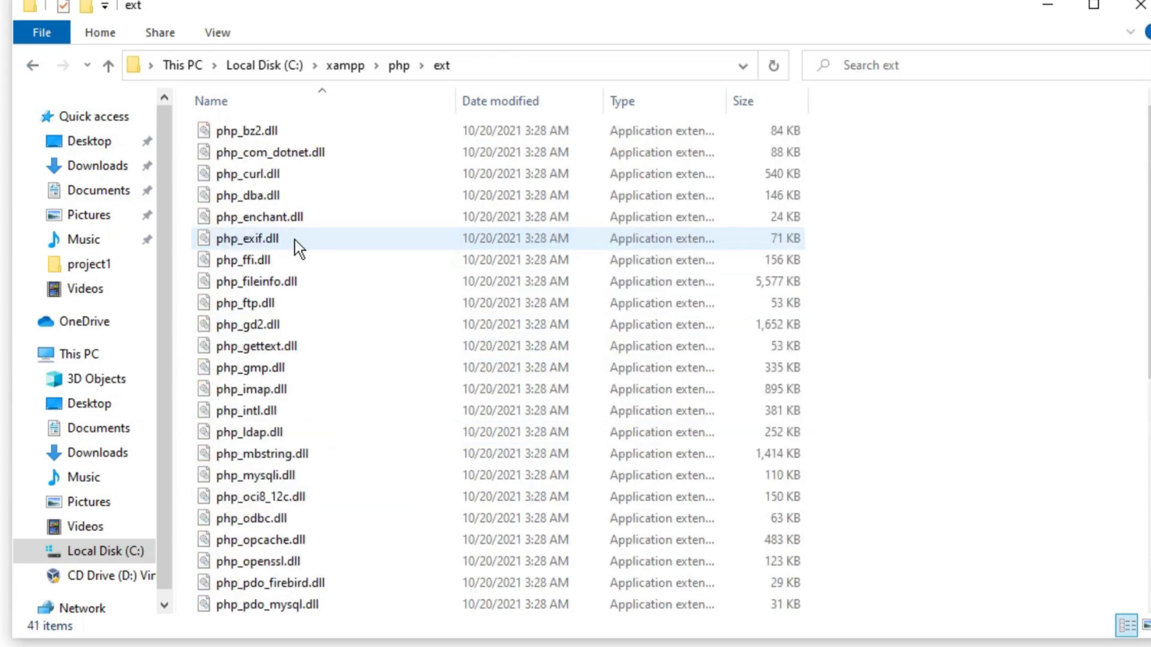
scroll(433, 364, "down", 5)
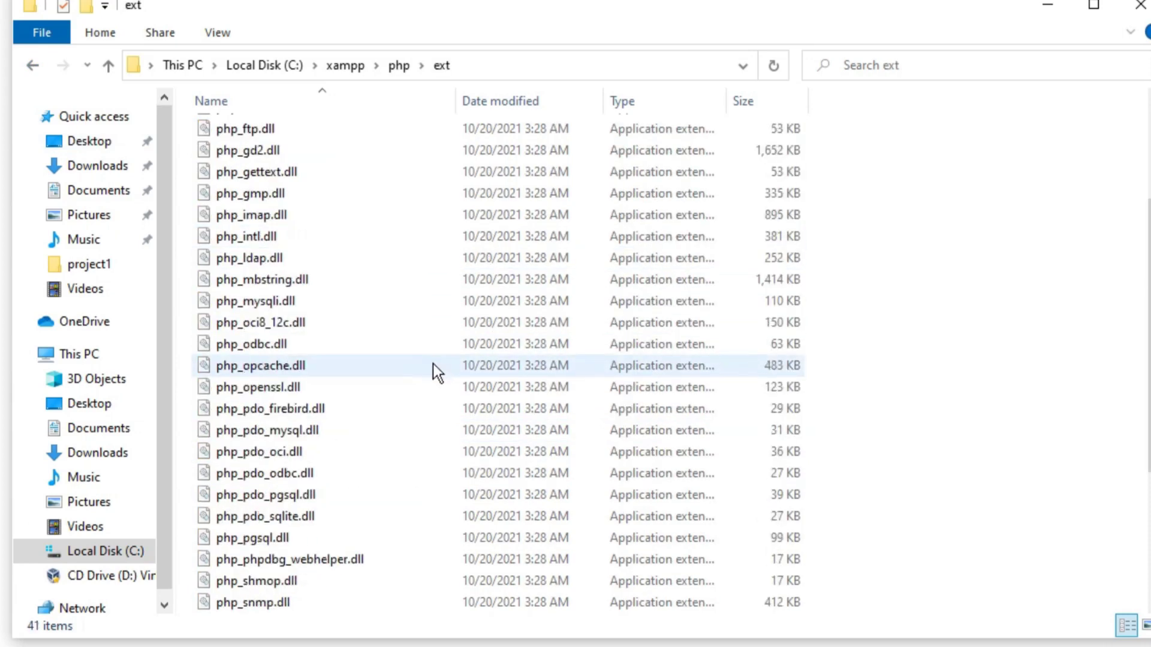
scroll(433, 365, "down", 2)
scroll(432, 364, "up", 6)
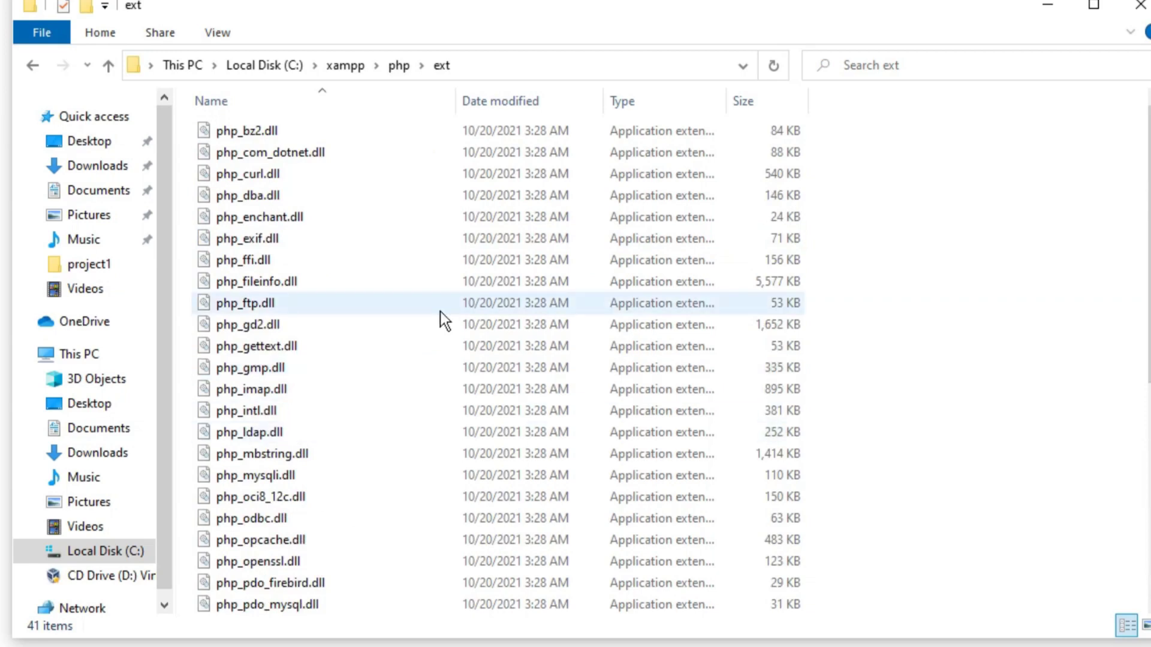
left_click(33, 77)
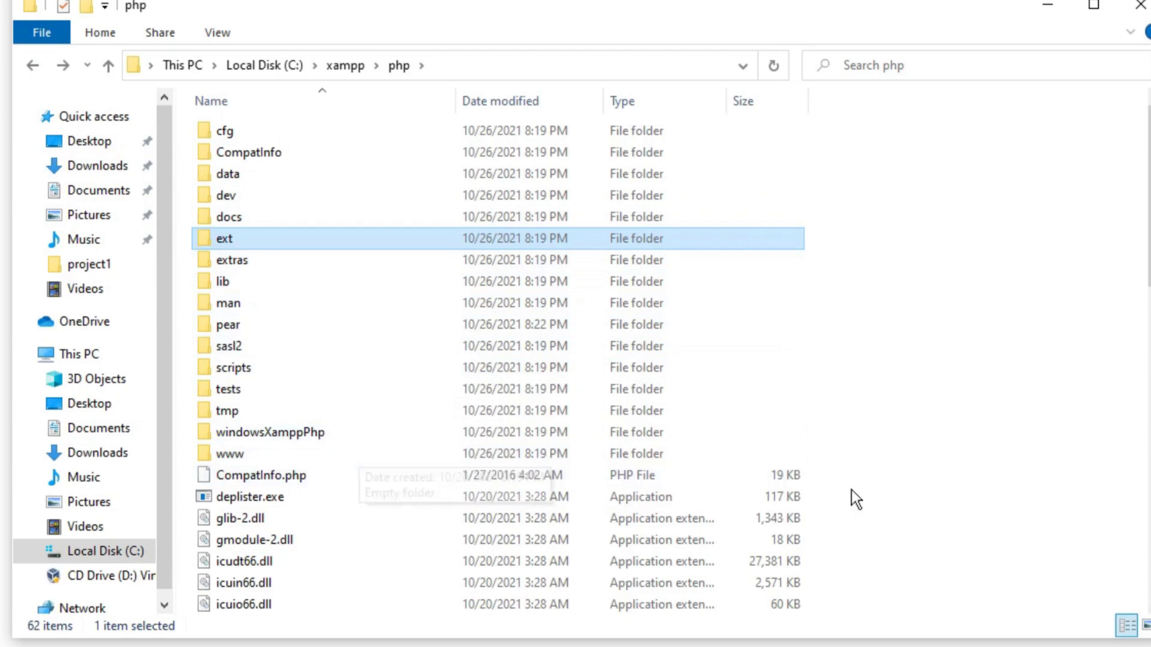
Open php.ini from the php folder in Notepad, examine its extension list and close the file.
scroll(896, 443, "down", 11)
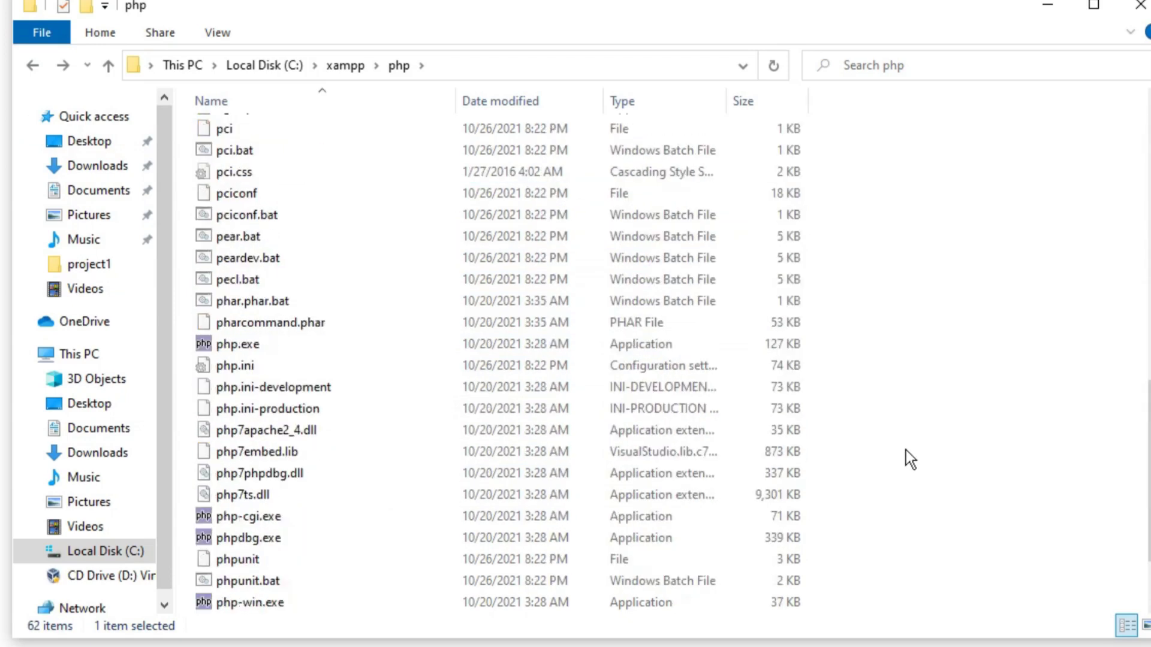
left_click(237, 368)
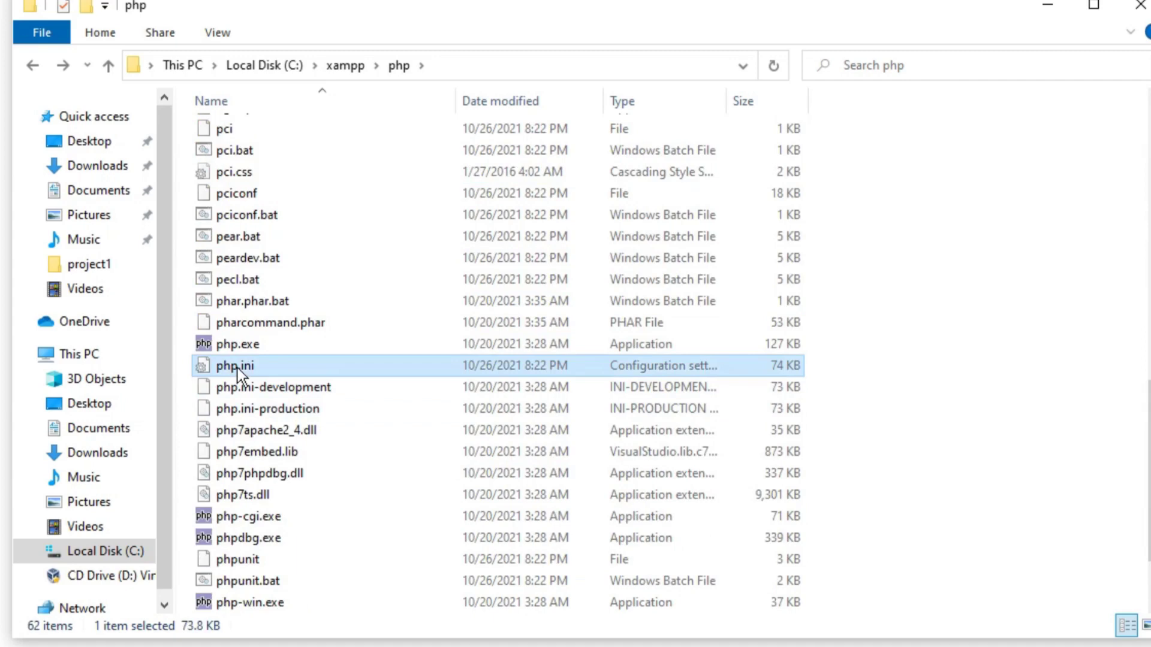
right_click(237, 368)
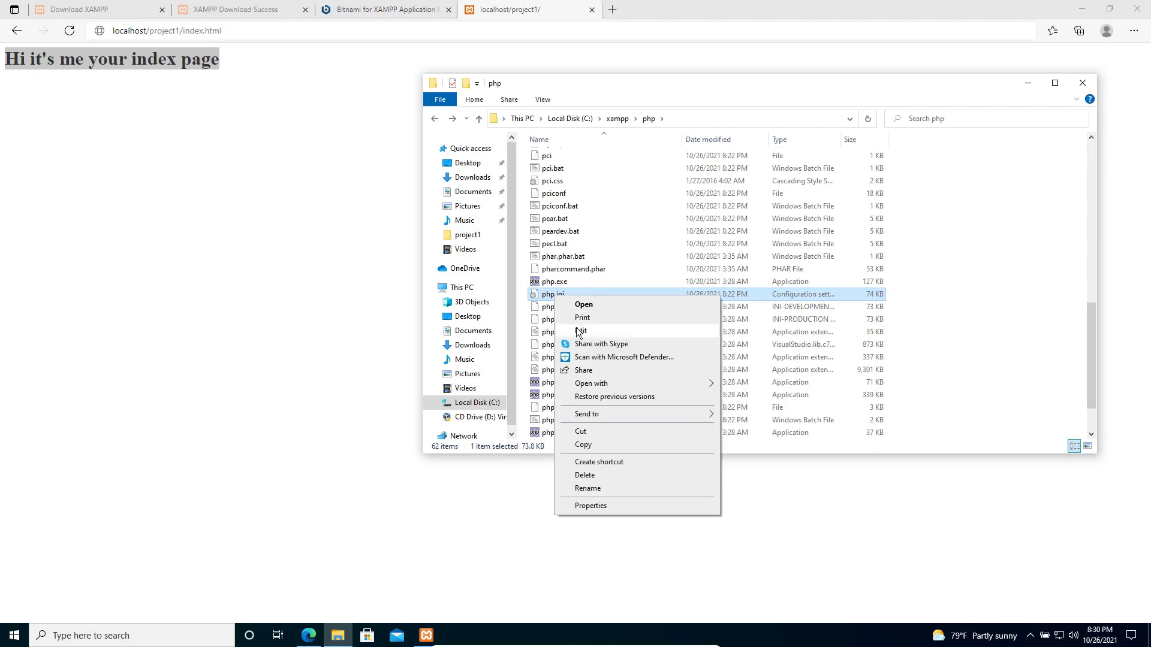
left_click(579, 332)
scroll(577, 328, "down", 12)
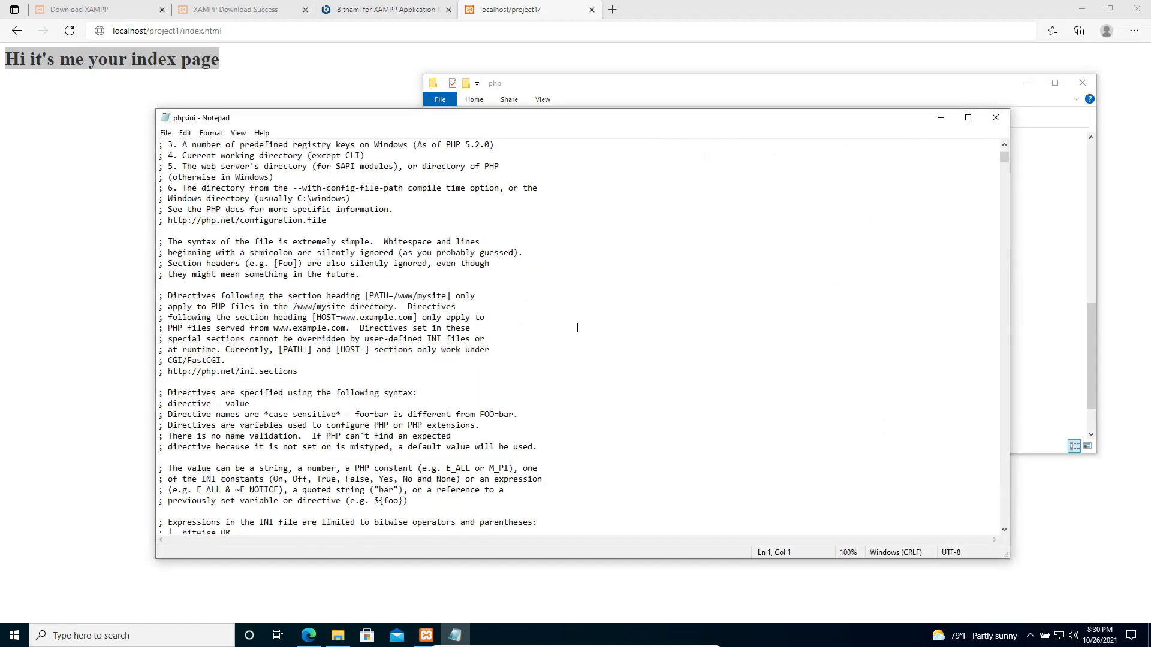
scroll(578, 328, "down", 20)
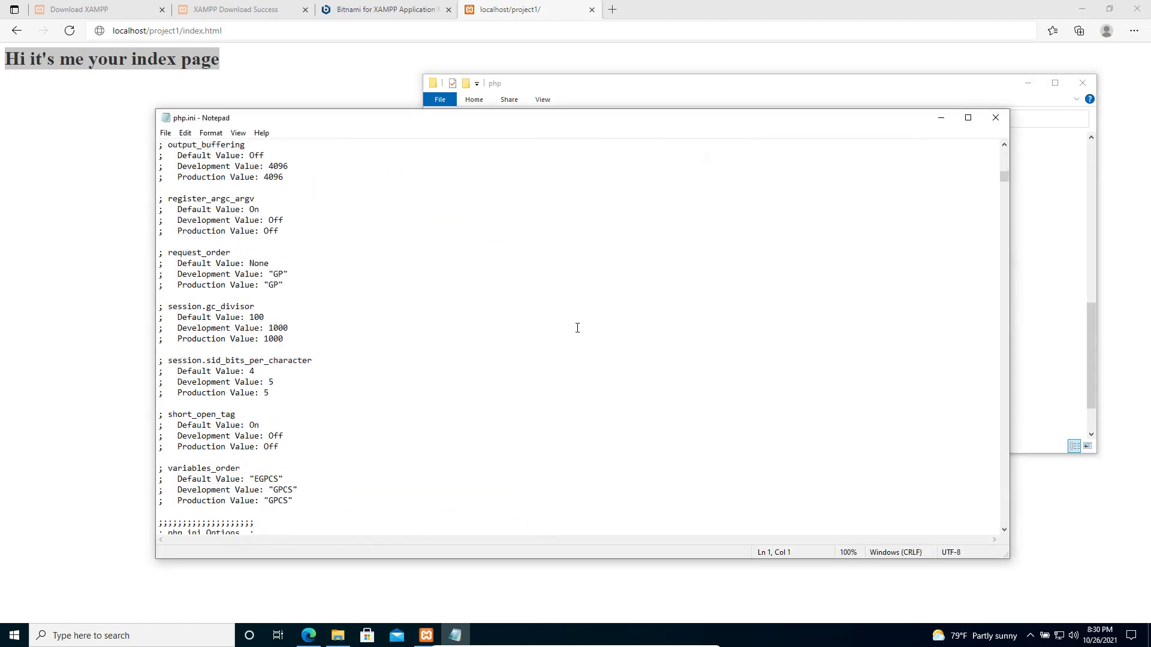
scroll(577, 328, "down", 8)
left_click_drag(1003, 188, 1006, 316)
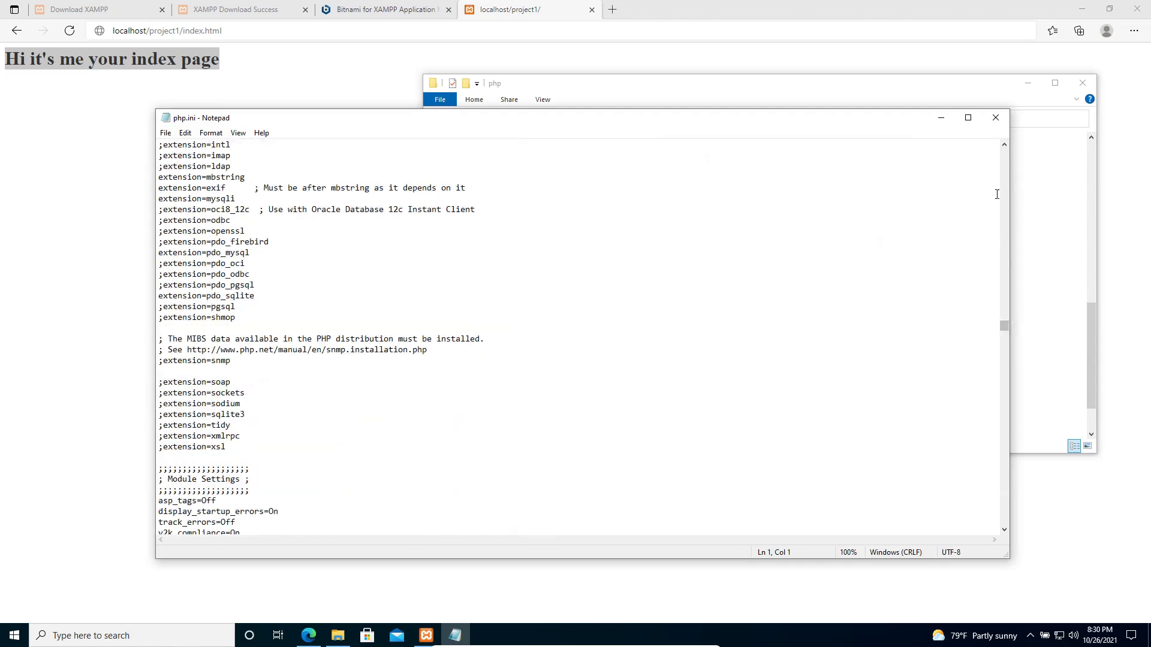
left_click(994, 124)
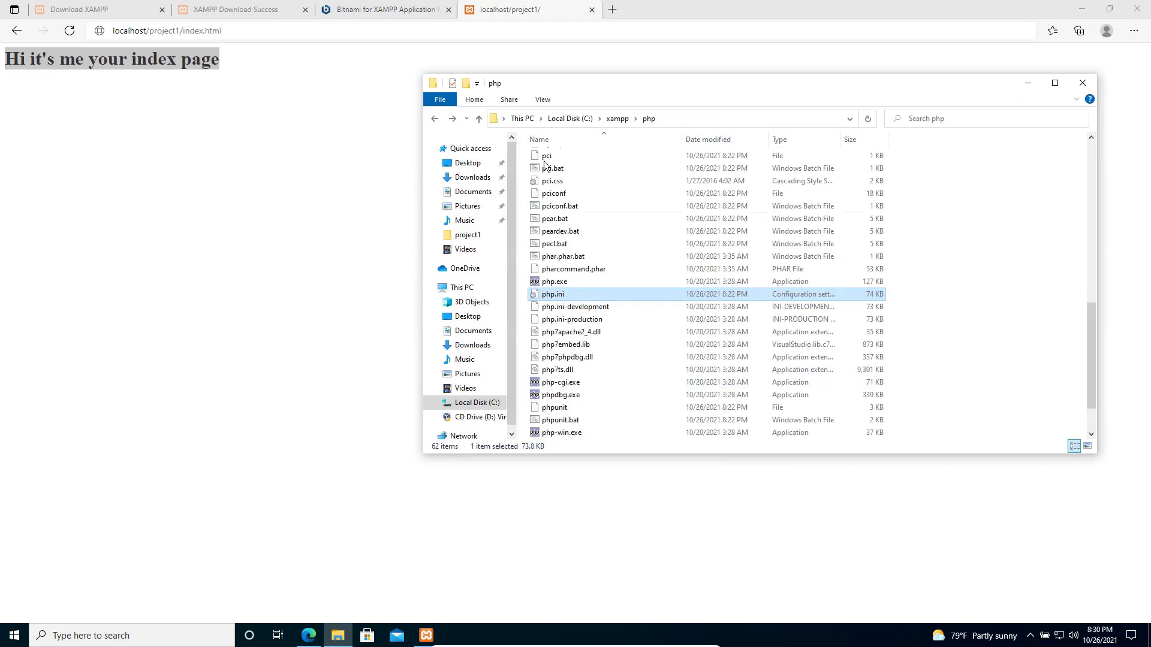
Go back to the xampp folder, look over its contents and minimize File Explorer.
left_click(615, 119)
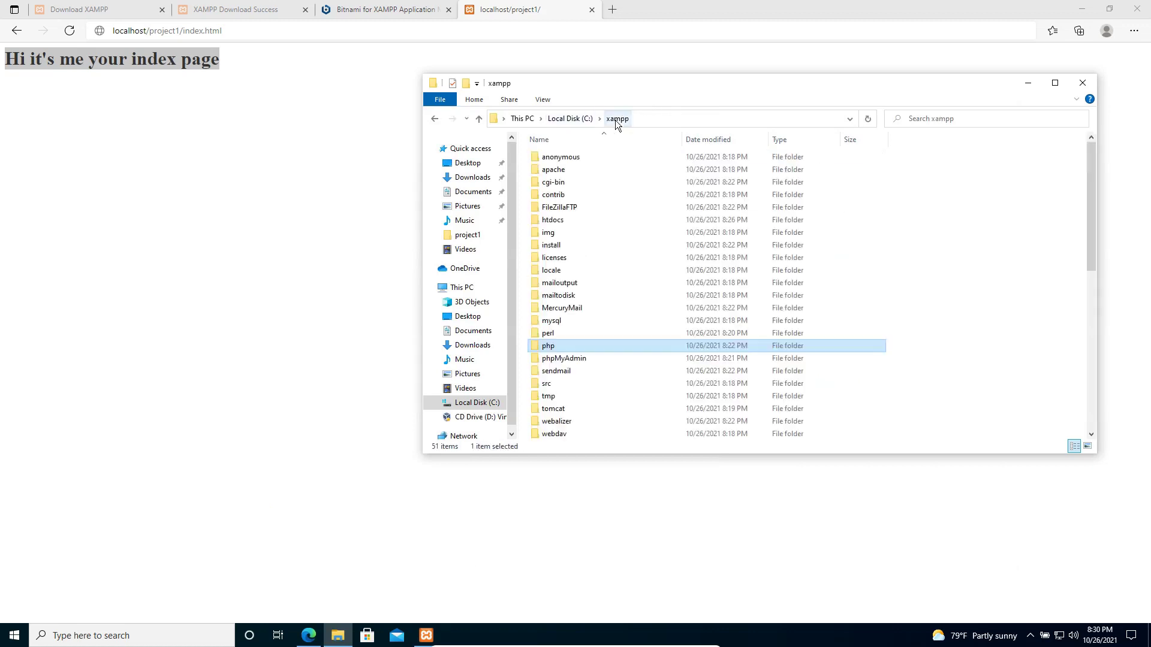
scroll(687, 384, "down", 2)
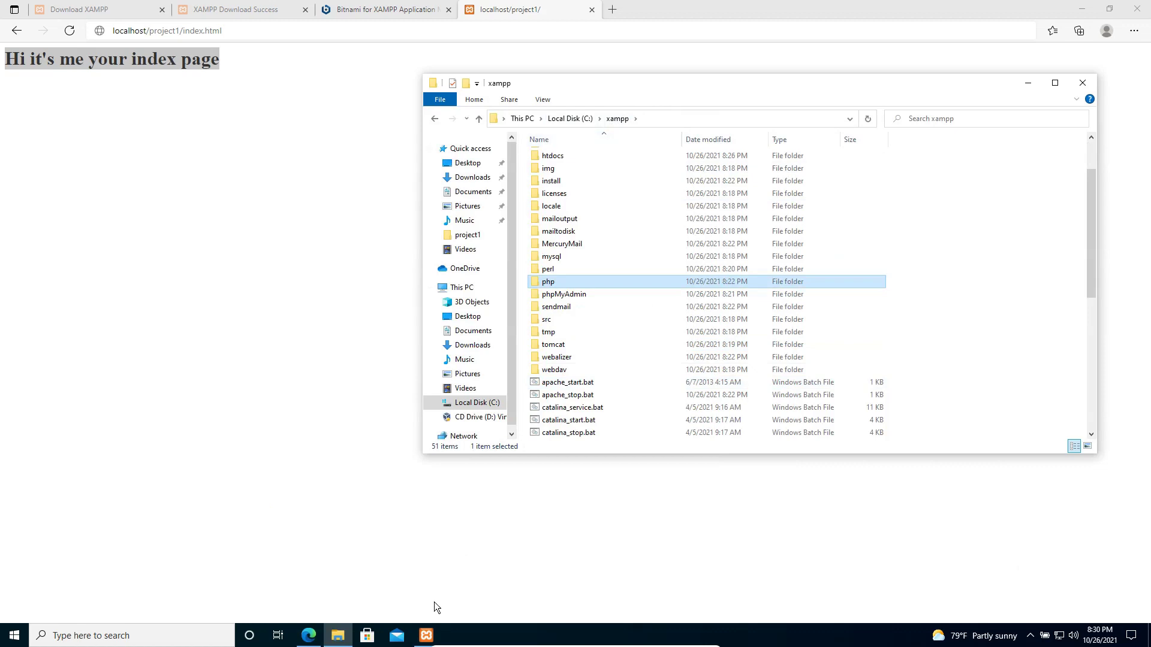
left_click(1027, 82)
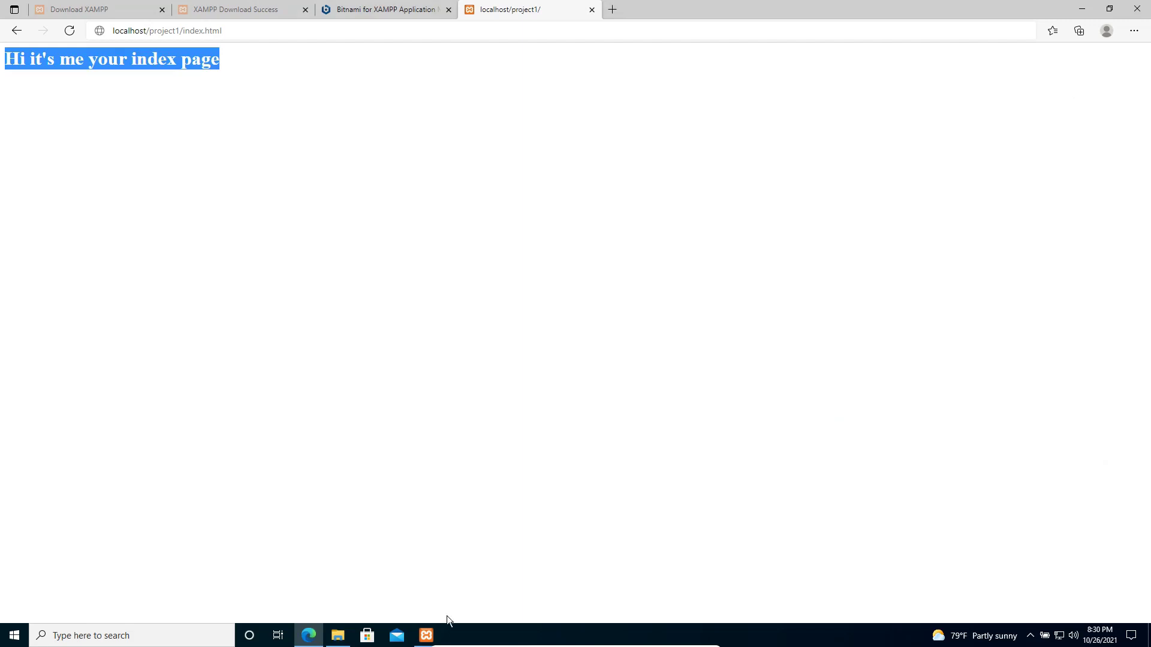
Switch to the XAMPP Control Panel, start MySQL and restart Apache by stopping and starting it.
left_click(426, 635)
left_click_drag(330, 30, 760, 207)
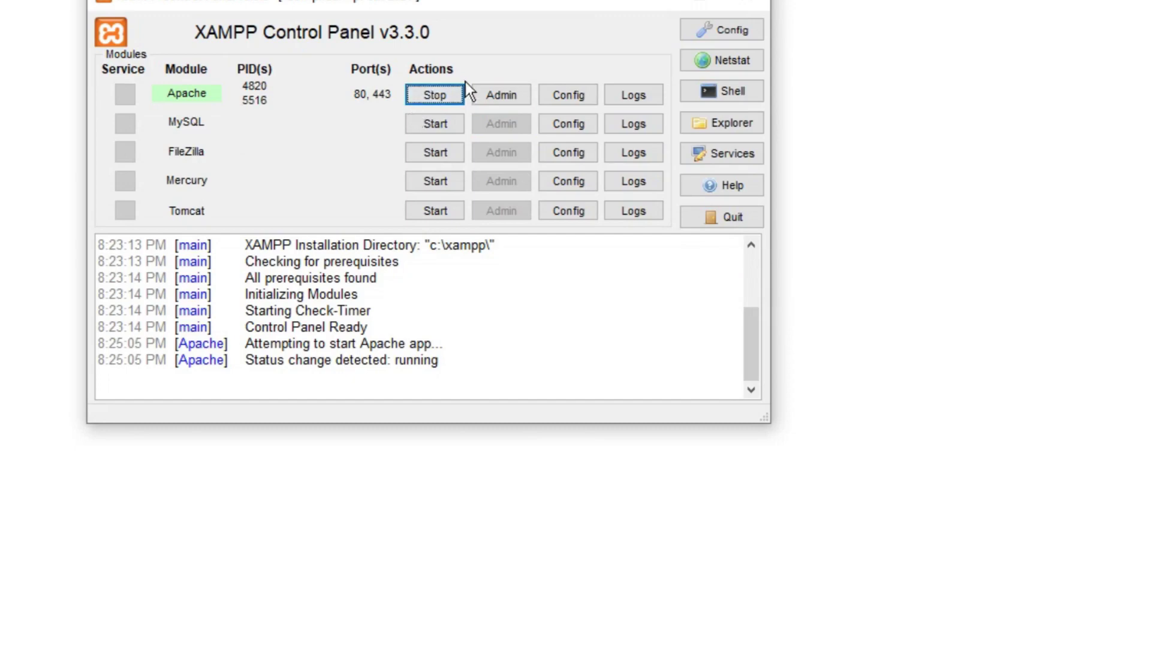
left_click(443, 98)
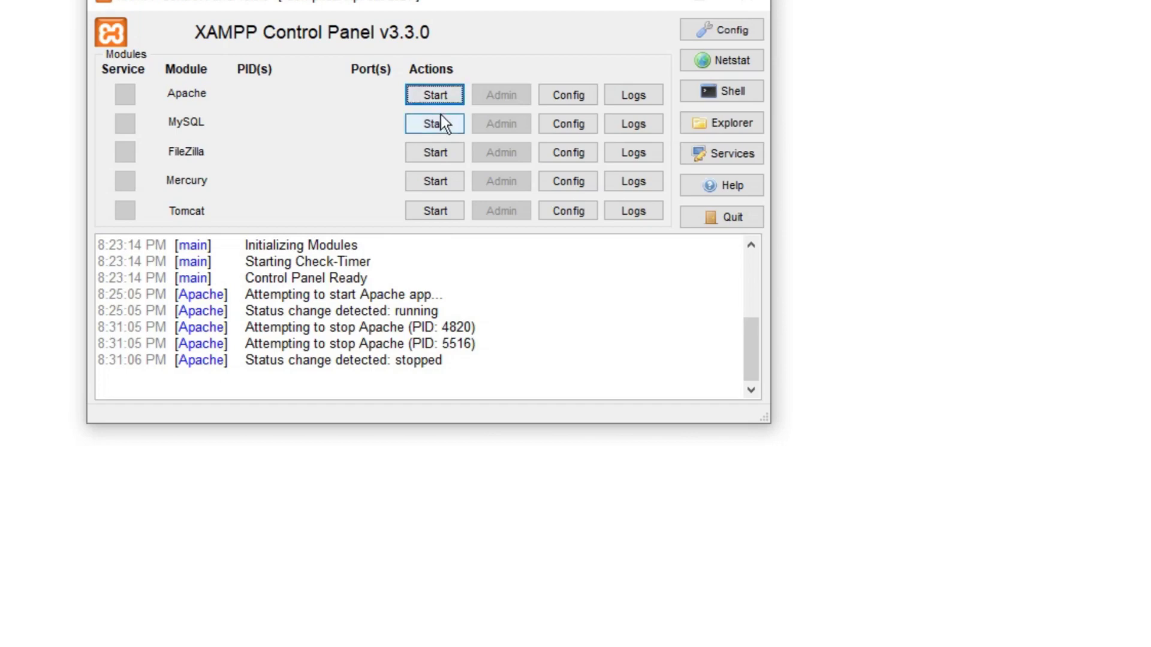
left_click(441, 117)
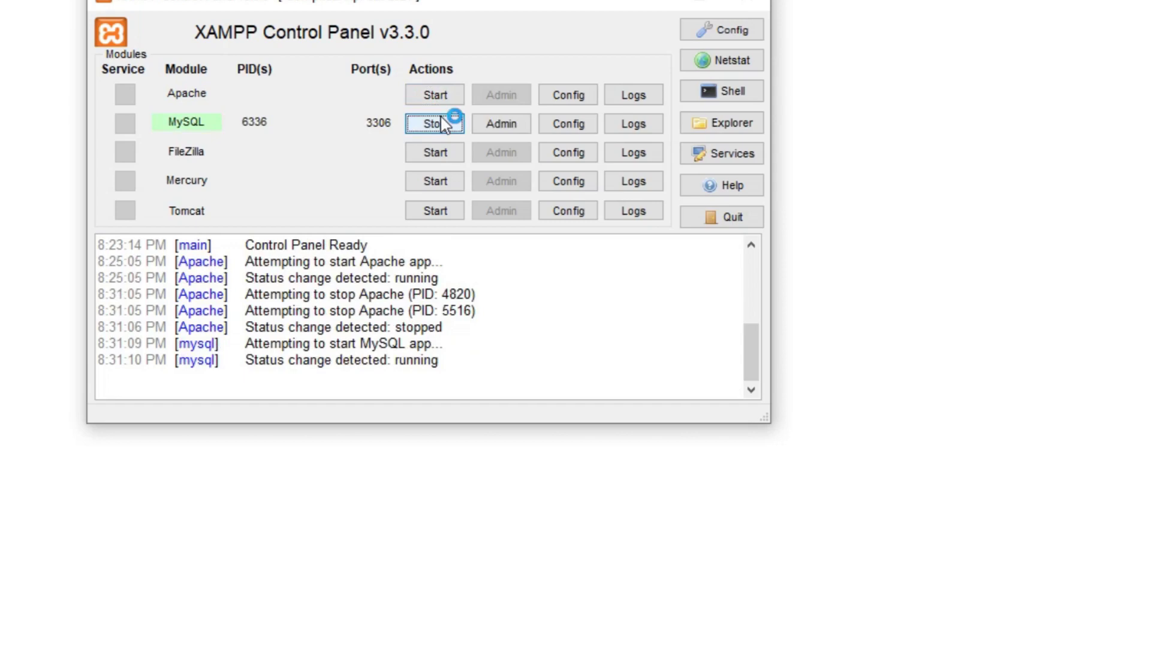
left_click(443, 97)
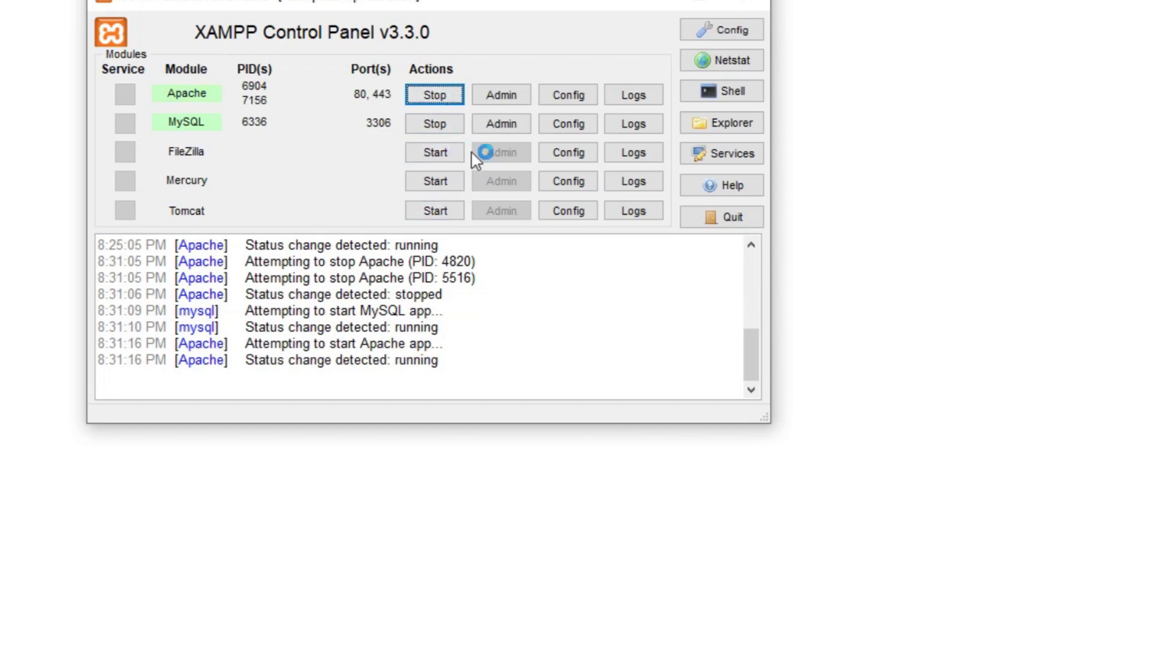
Stop the running Apache and MySQL modules.
left_click(444, 95)
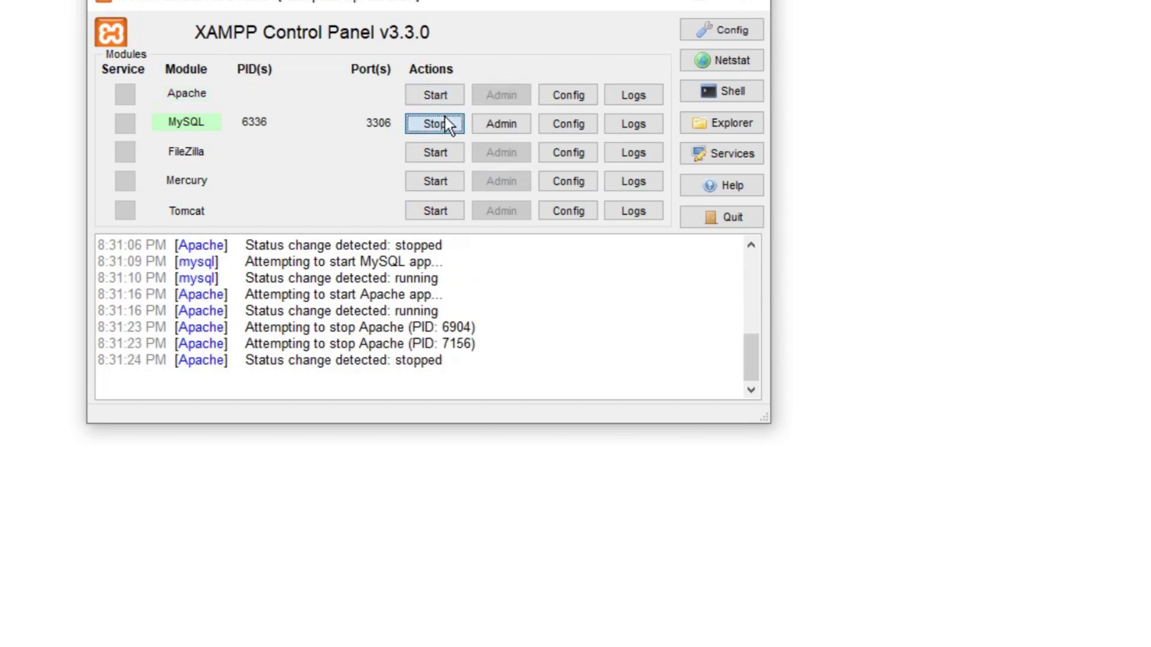
left_click(445, 124)
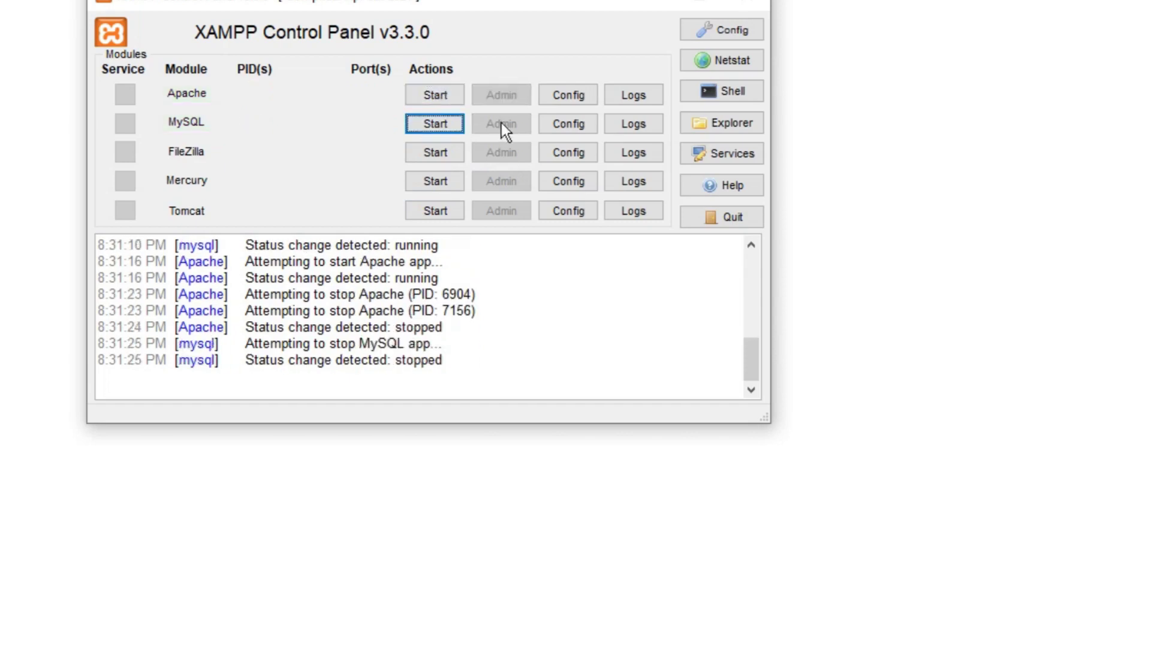
Open php.ini from Apache's configuration files, look through its settings and close it.
left_click(579, 96)
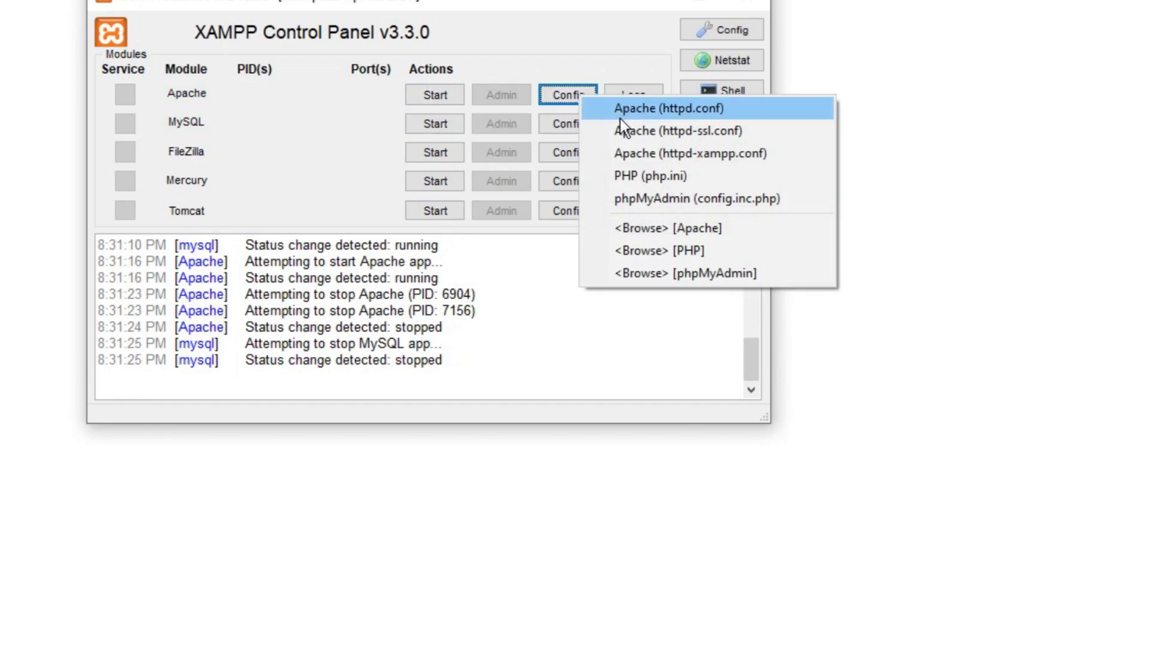
left_click(733, 185)
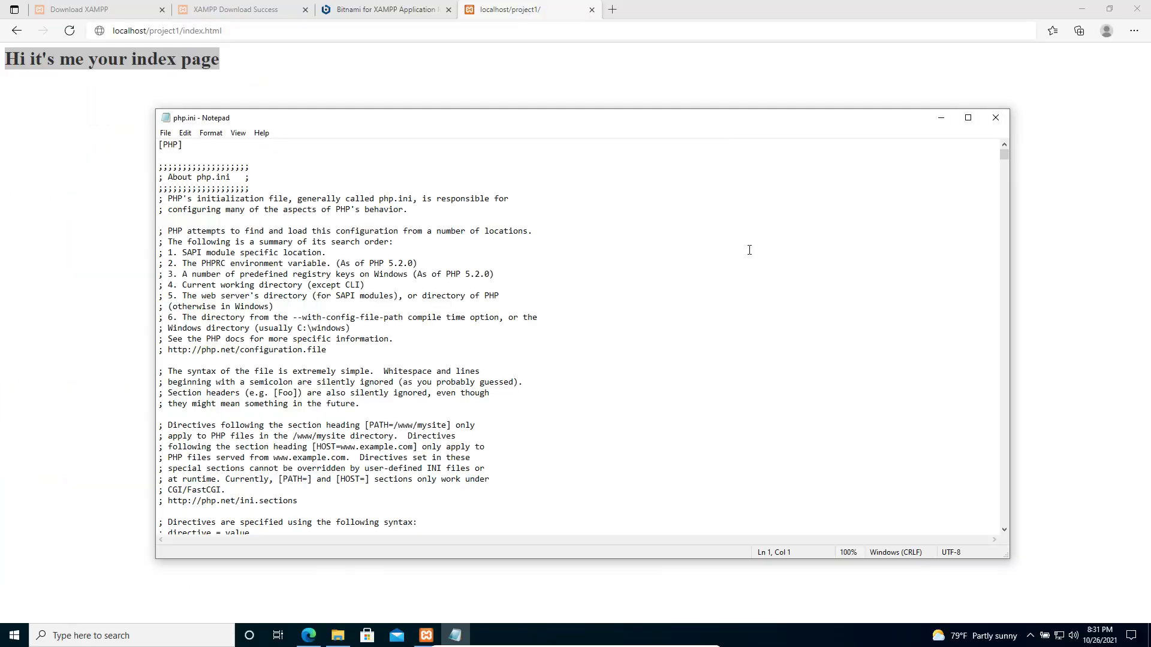
scroll(749, 250, "down", 20)
scroll(749, 250, "down", 13)
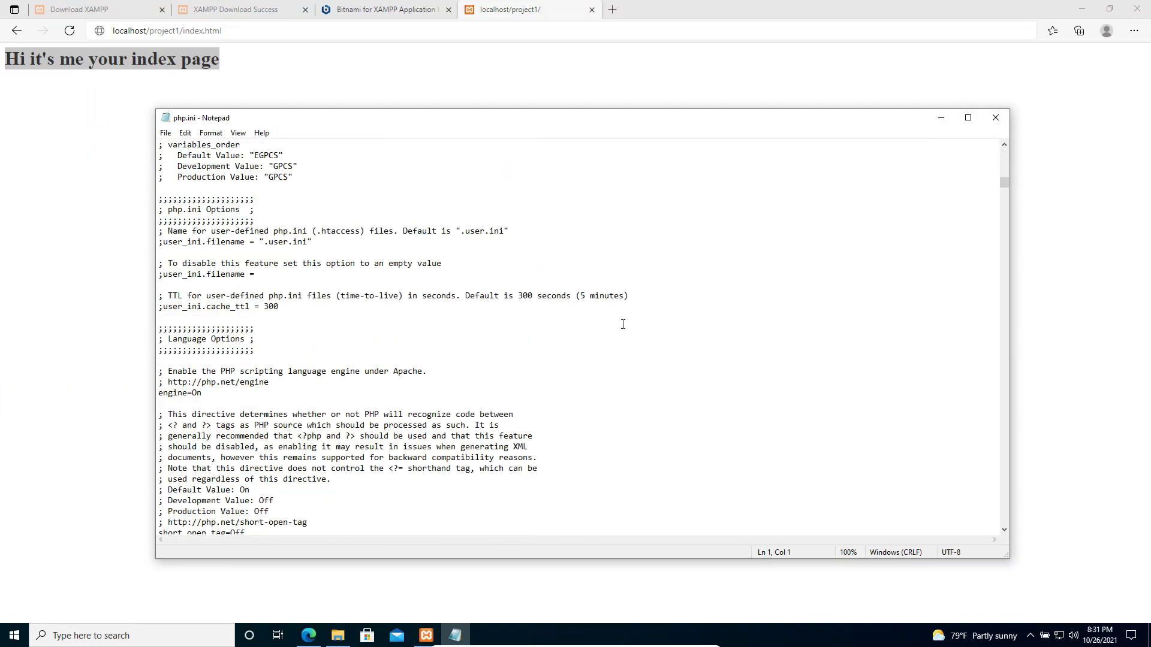
left_click(1004, 124)
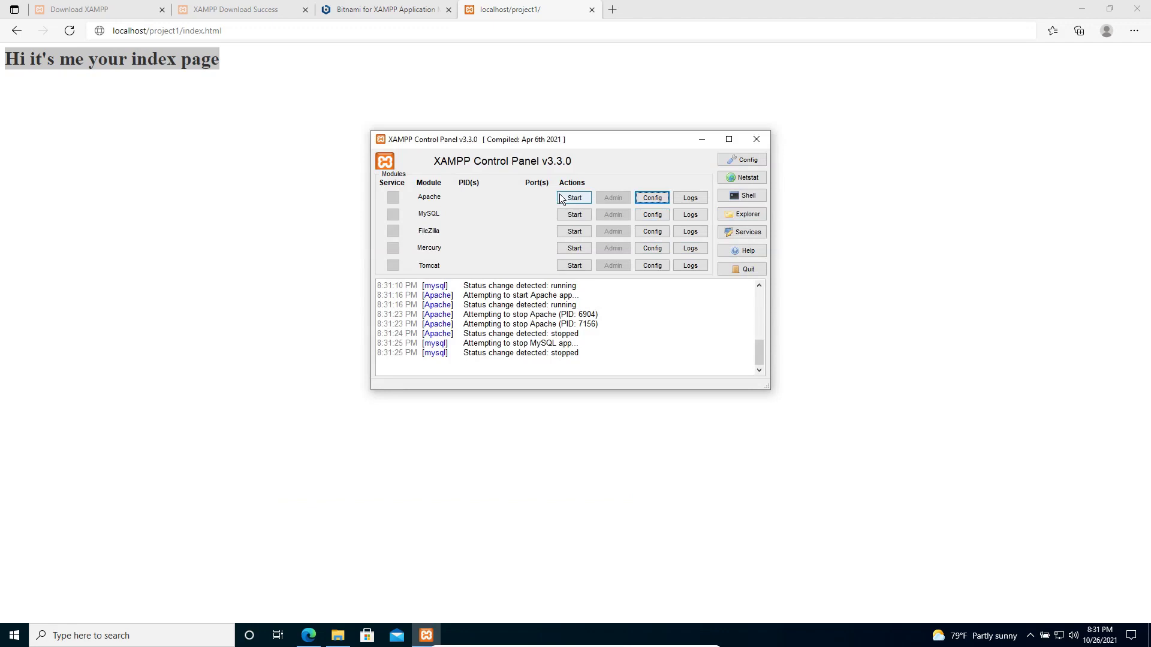
Open Apache's httpd.conf, look through its directives and LoadModule list, and close the file.
left_click(654, 200)
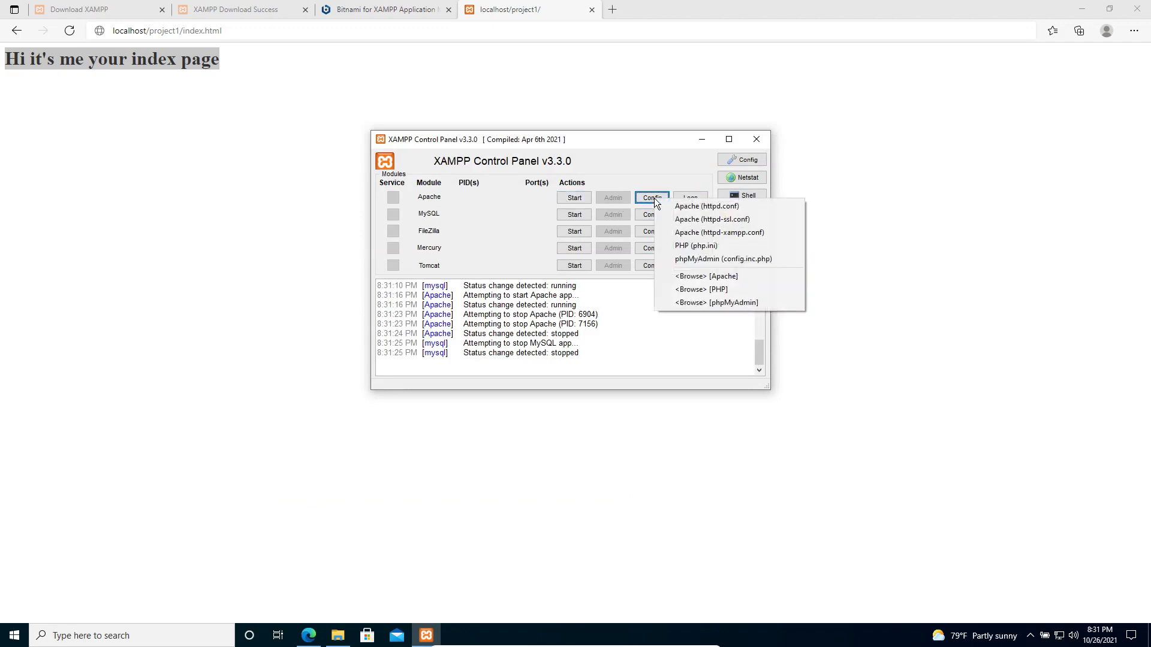
left_click(692, 207)
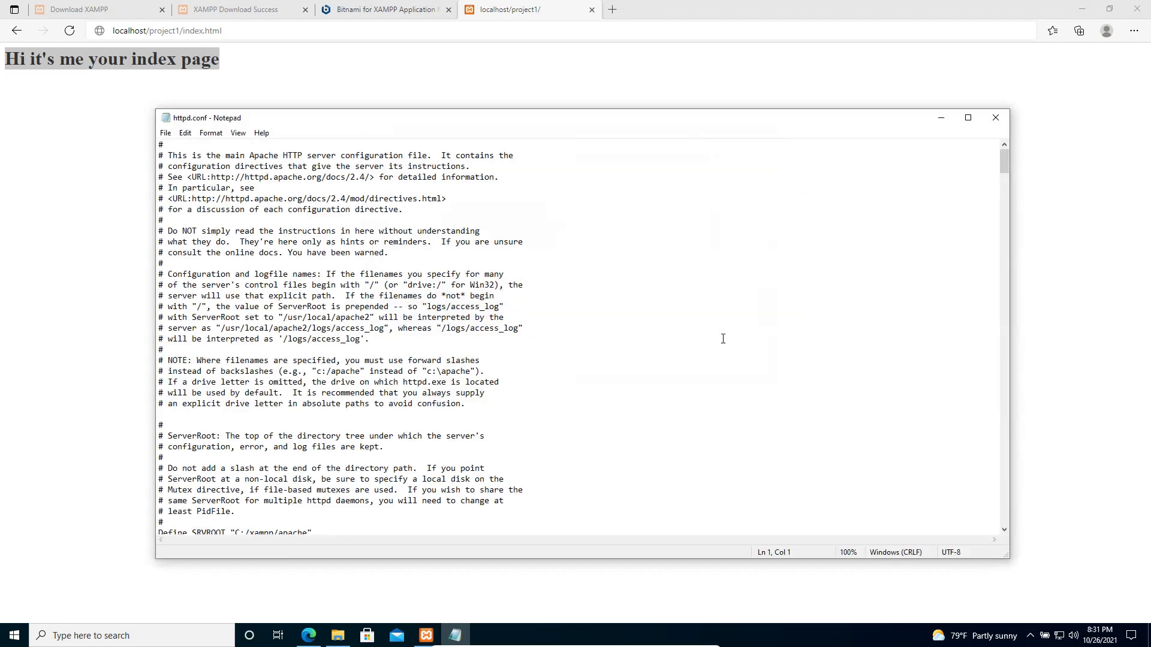
scroll(723, 339, "down", 20)
scroll(723, 338, "down", 15)
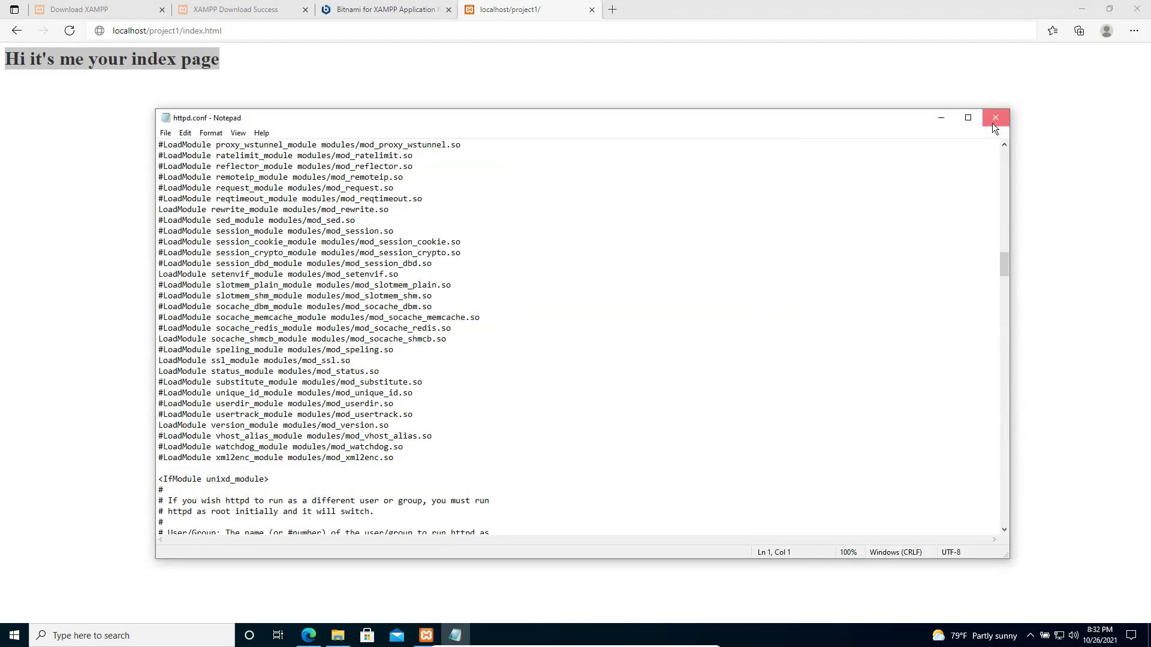
left_click(994, 119)
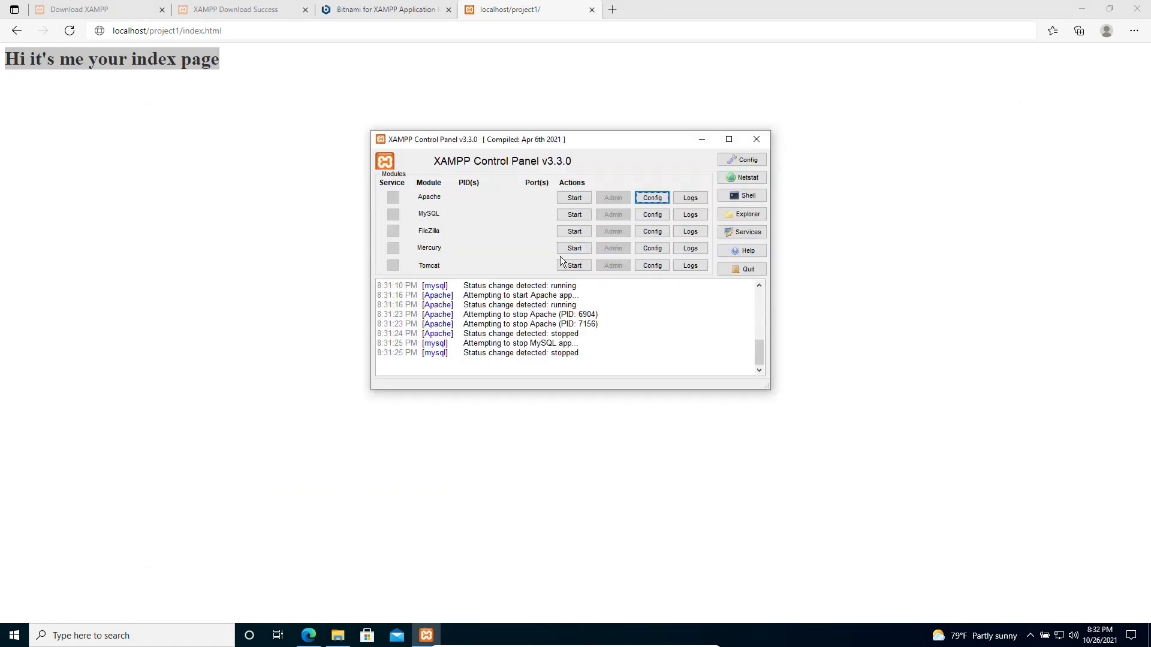
View Apache's access.log and error.log one after the other, closing each file once examined.
left_click(690, 199)
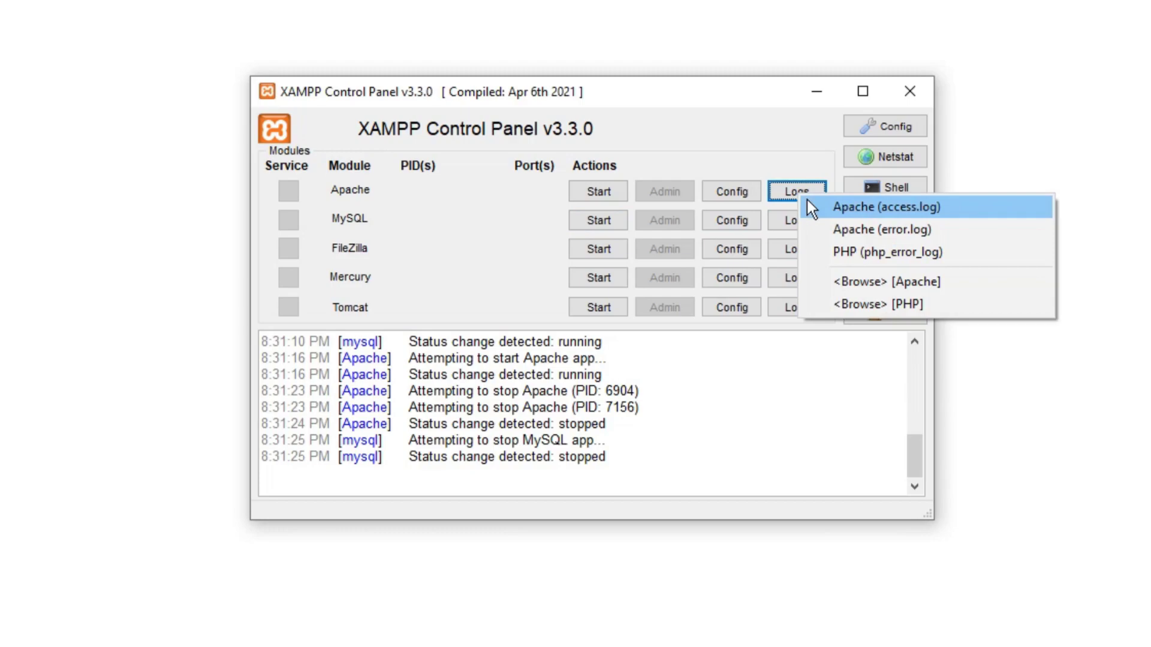
left_click(808, 202)
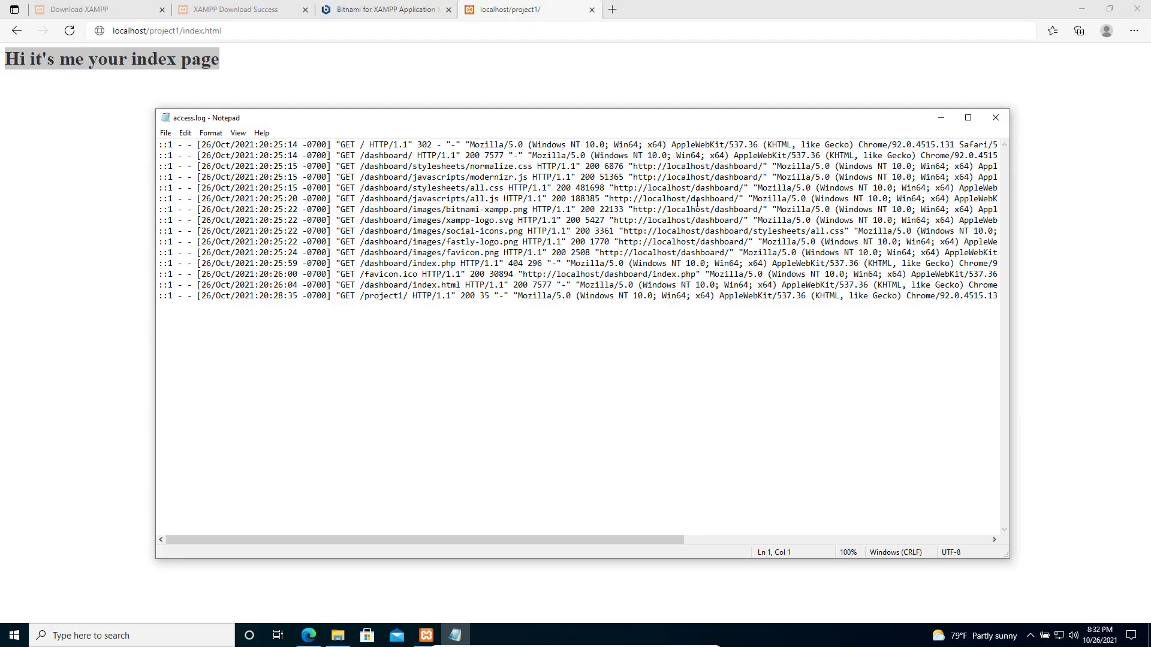
left_click(995, 120)
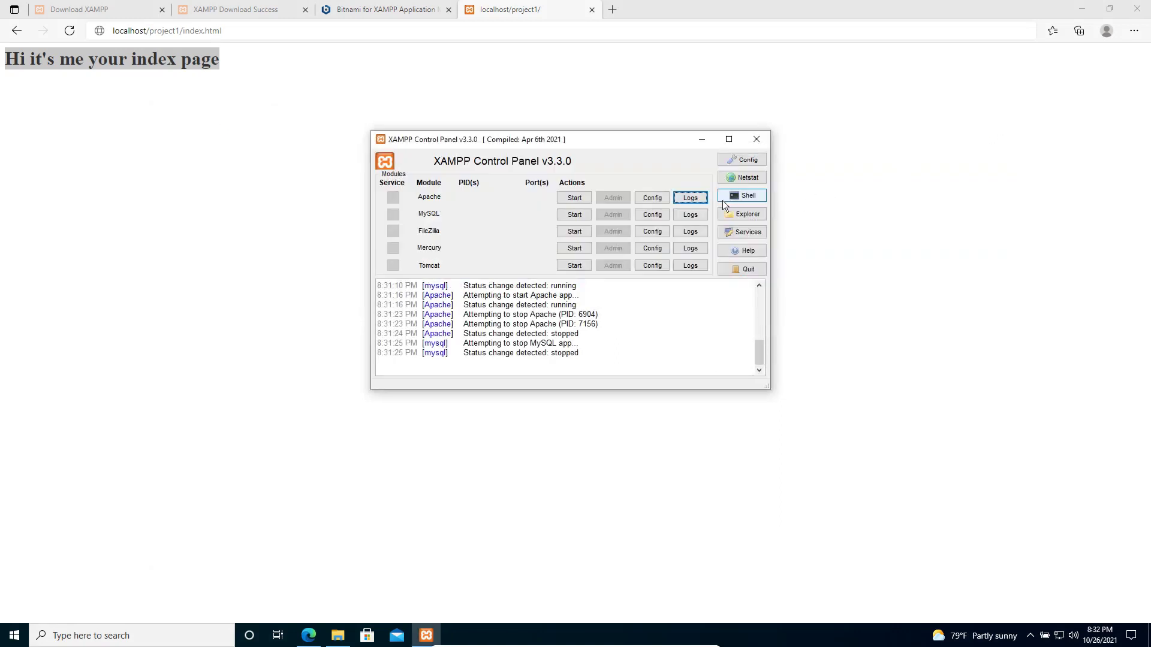
left_click(703, 200)
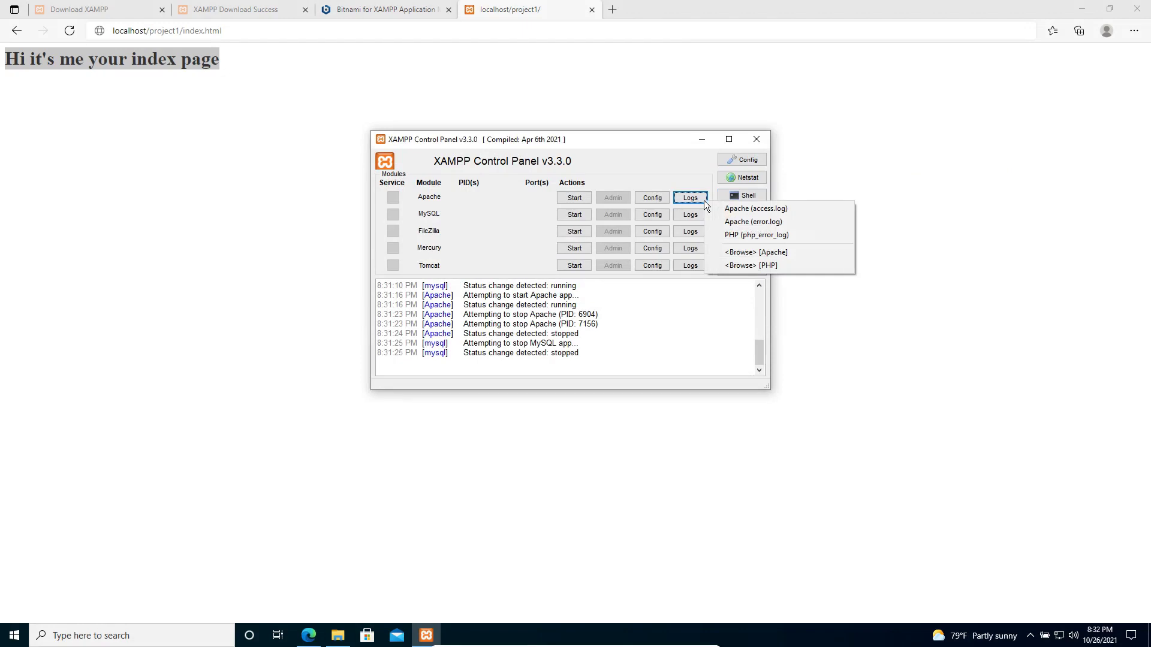
left_click(728, 222)
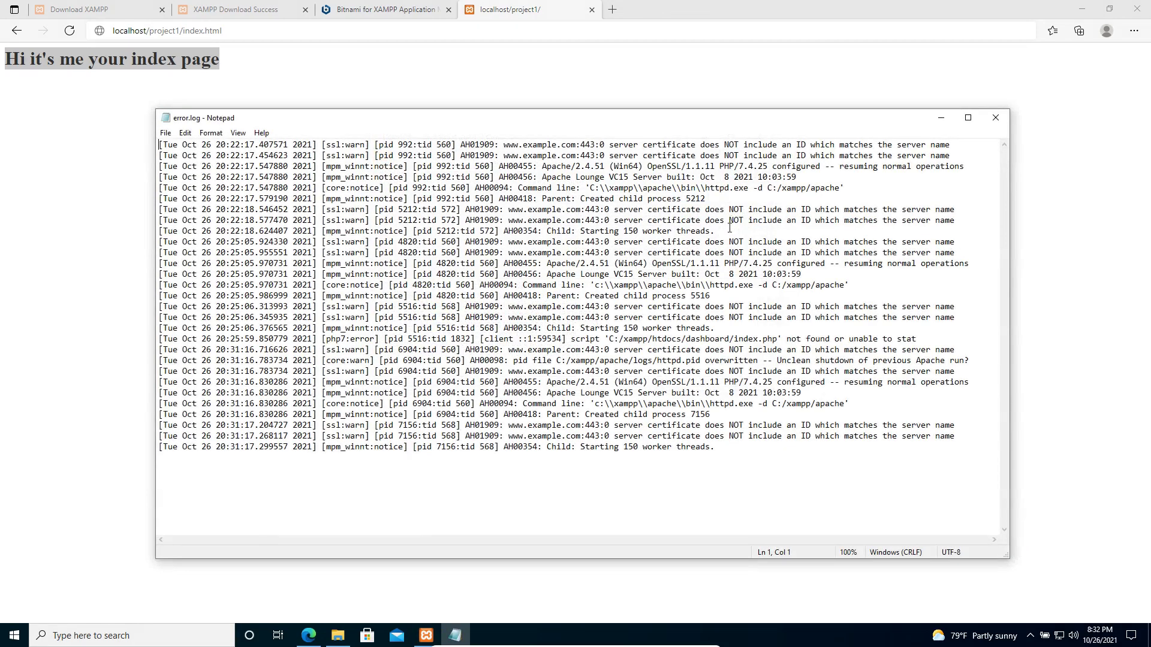
left_click(996, 117)
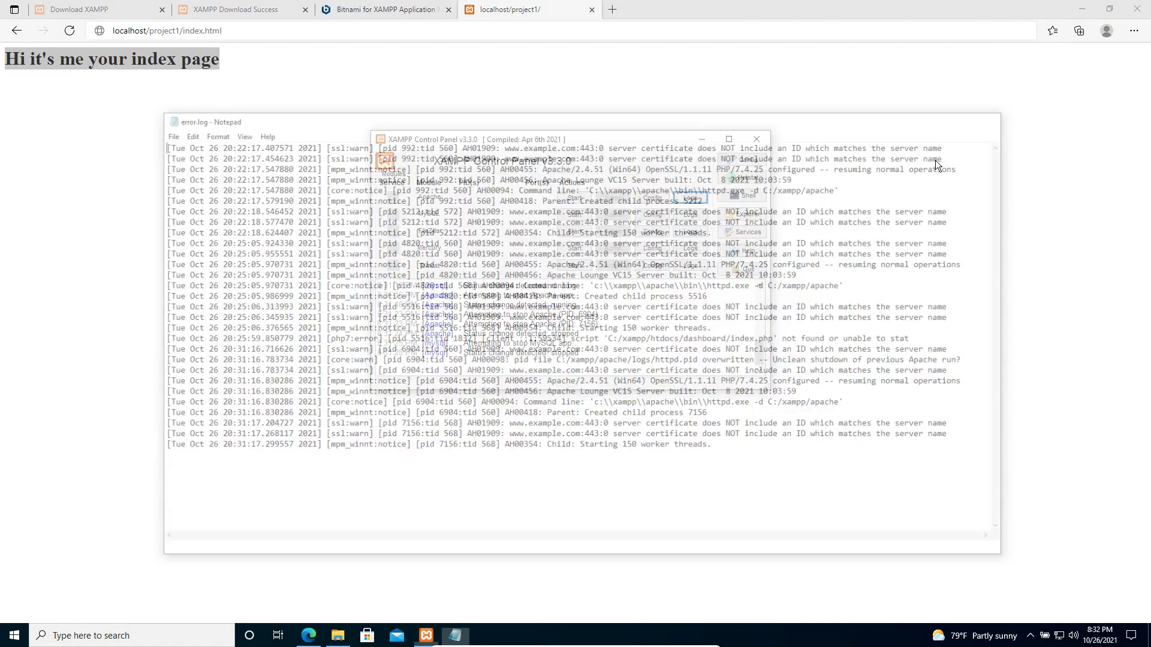
Try to open the PHP error log (php_error_log) from Apache's logs and close Notepad.
left_click(688, 199)
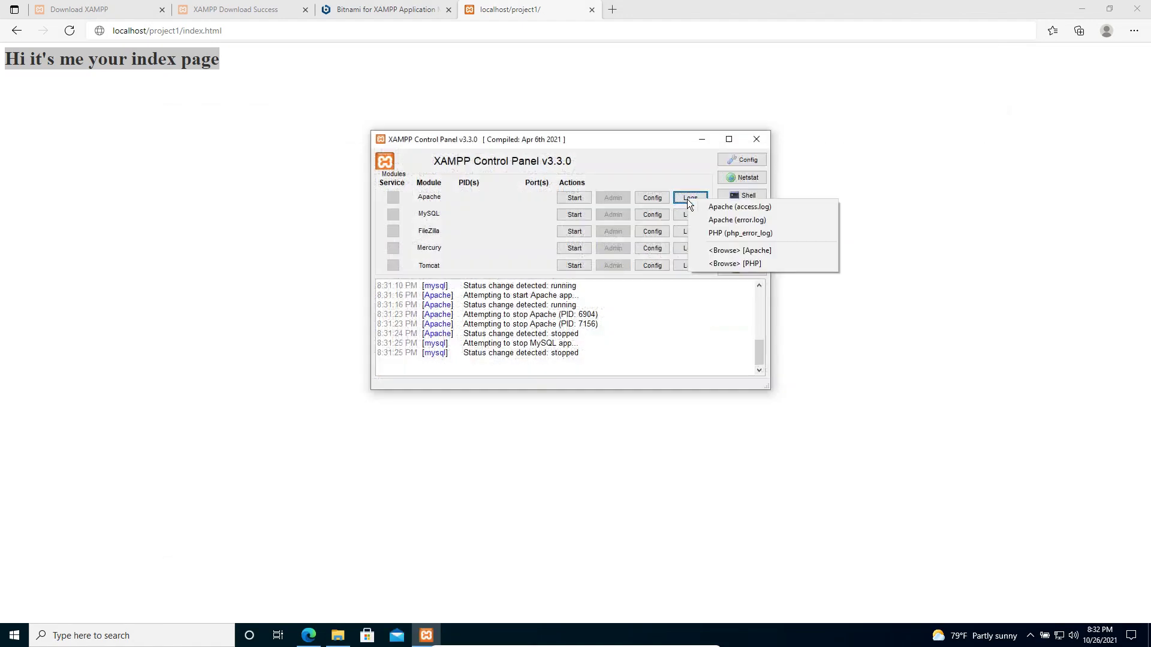
left_click(718, 233)
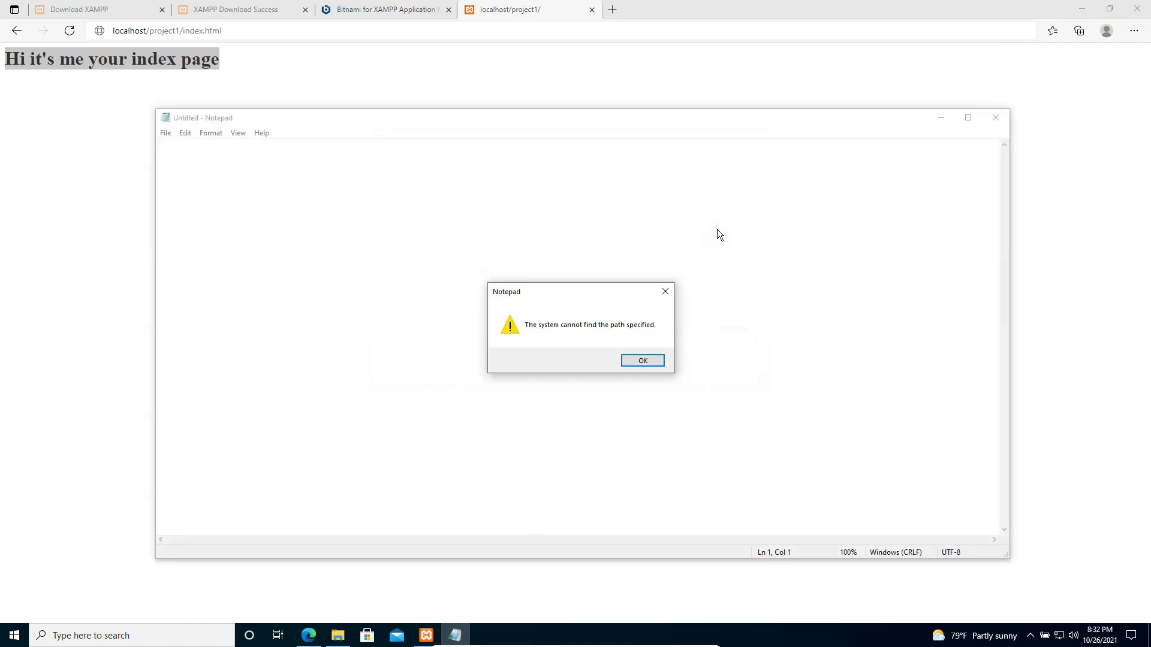
left_click(643, 360)
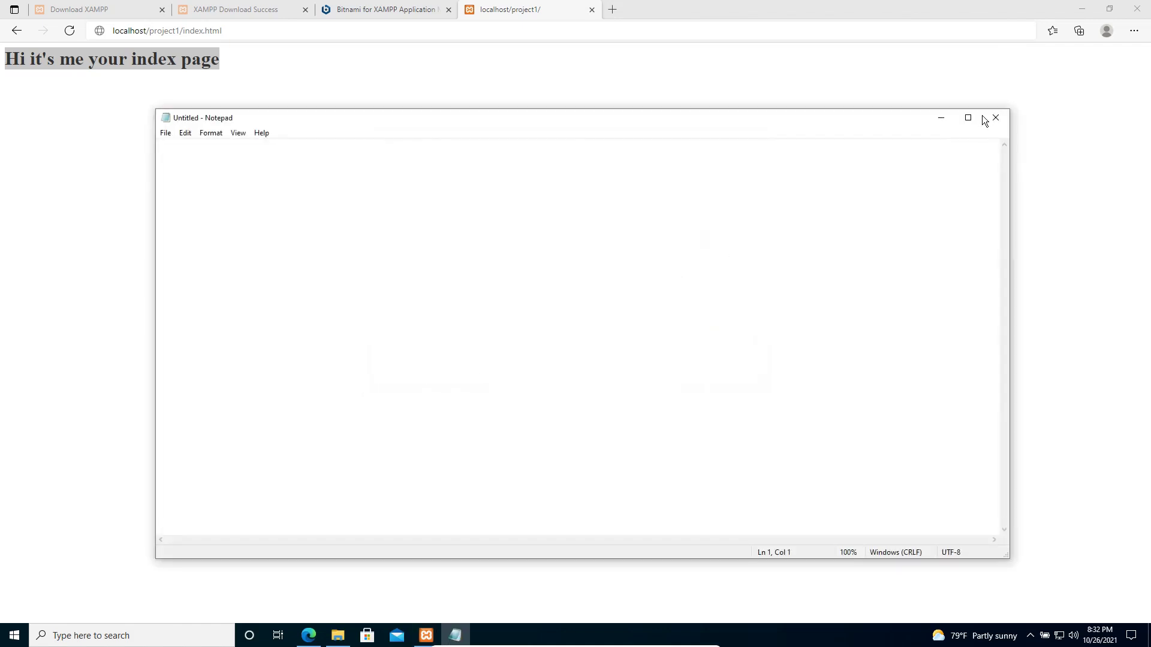
left_click(995, 119)
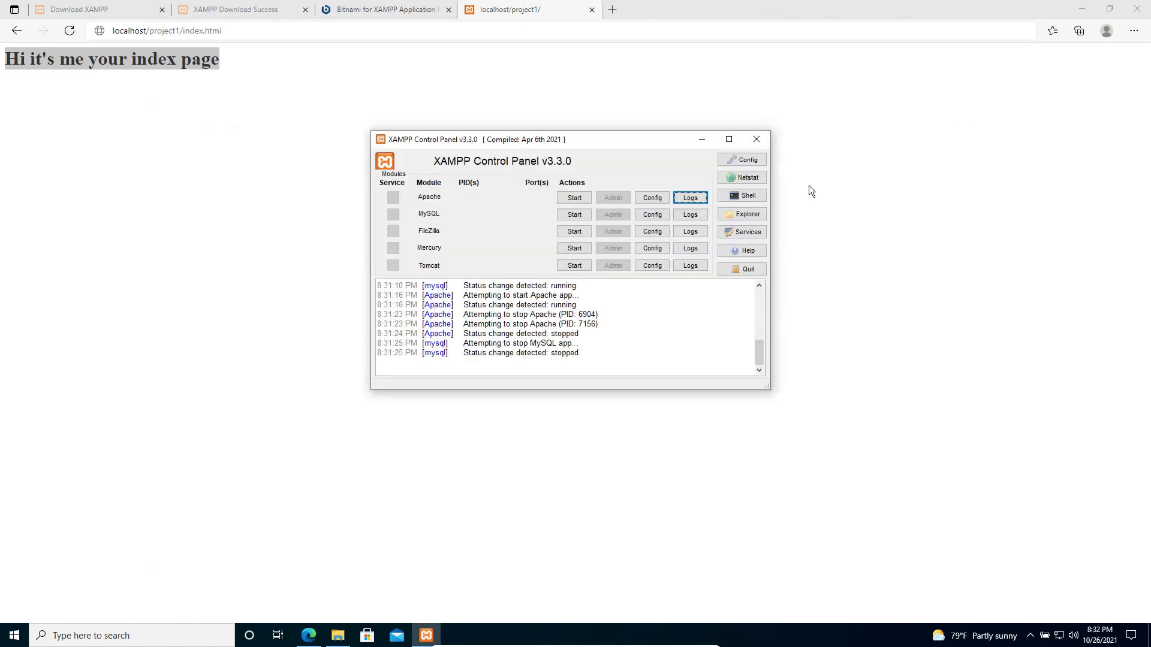
View and close MySQL's mysql_error.log, and check the Control Panel's own configuration dialog without saving changes.
left_click(691, 214)
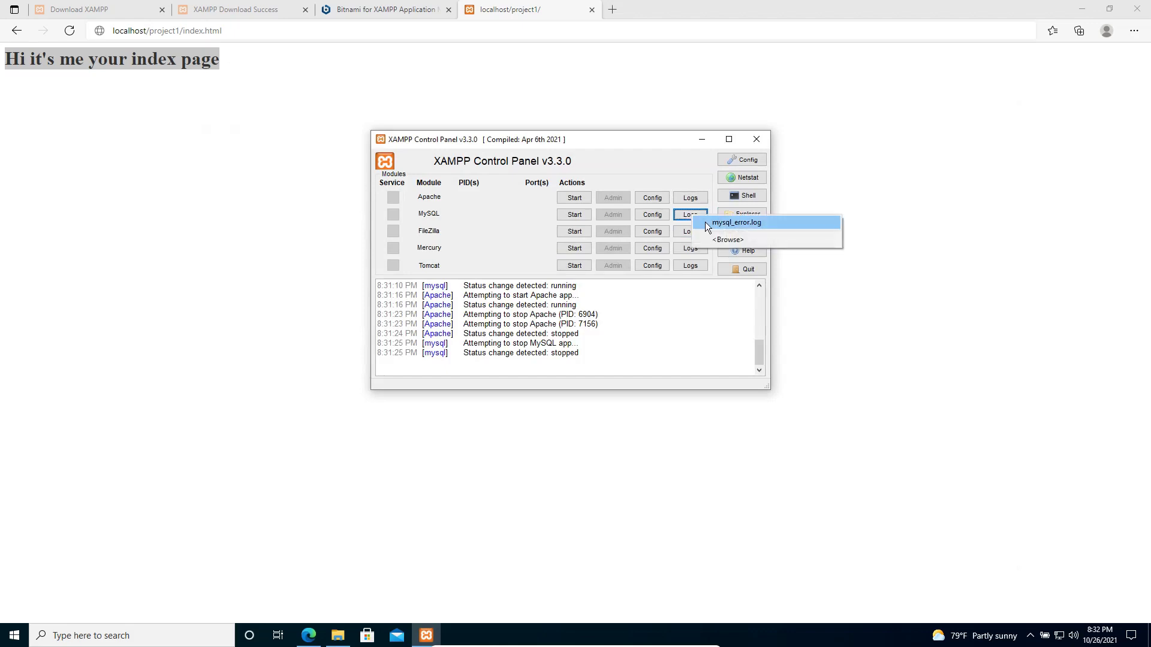
left_click(704, 222)
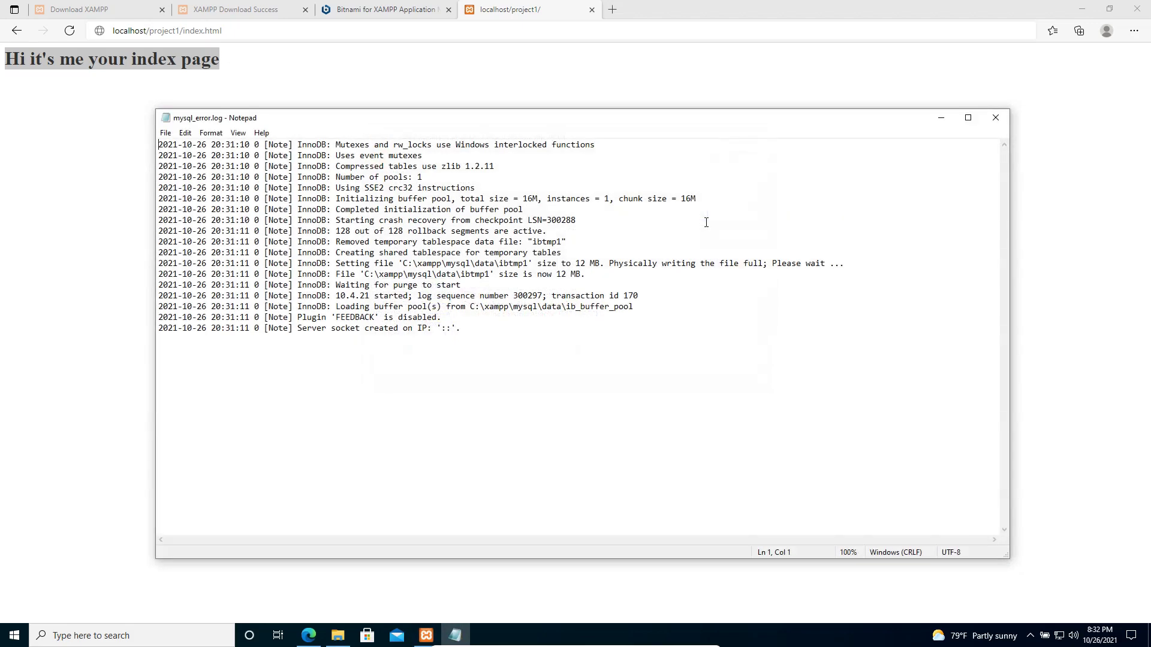
left_click(995, 119)
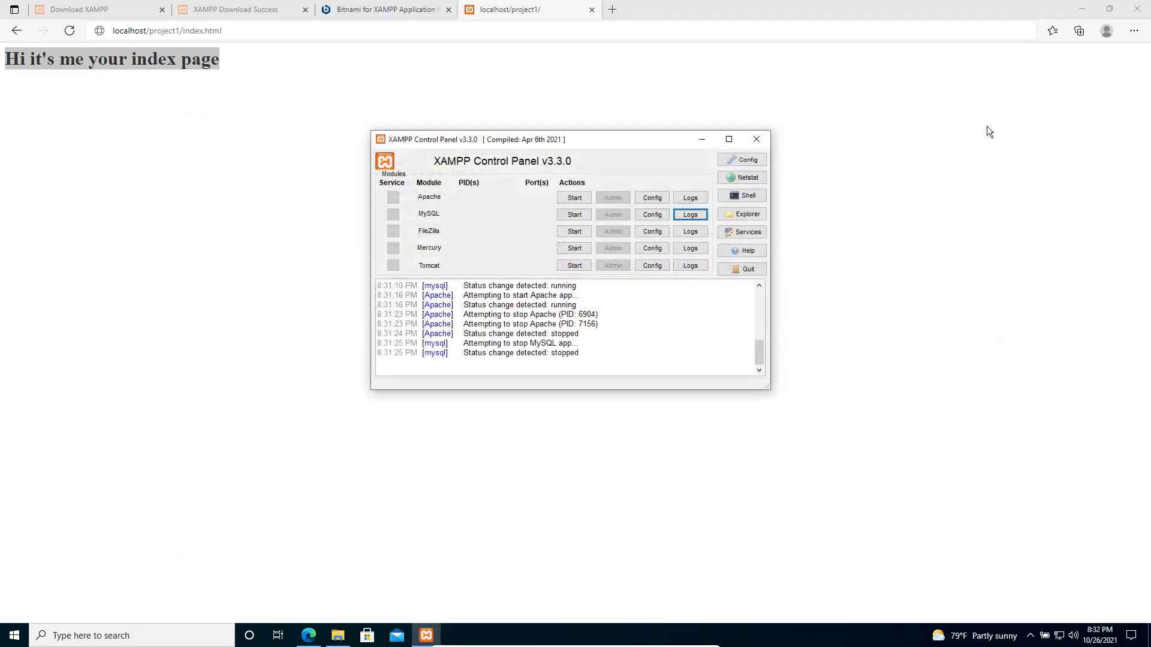
left_click(756, 164)
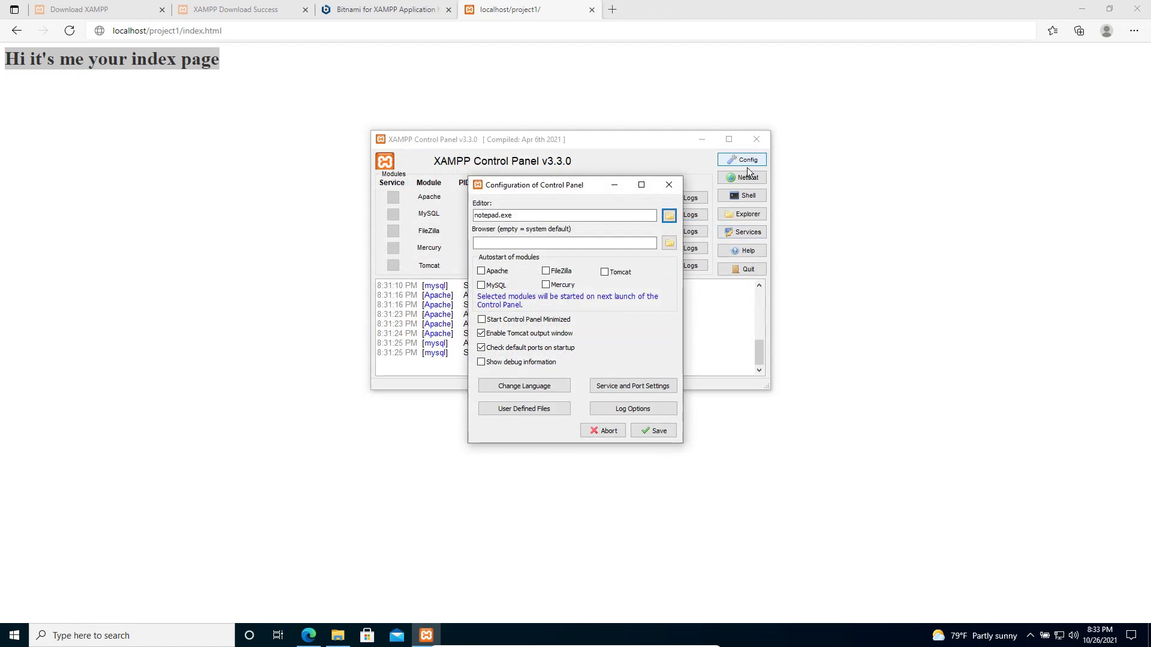
left_click(669, 186)
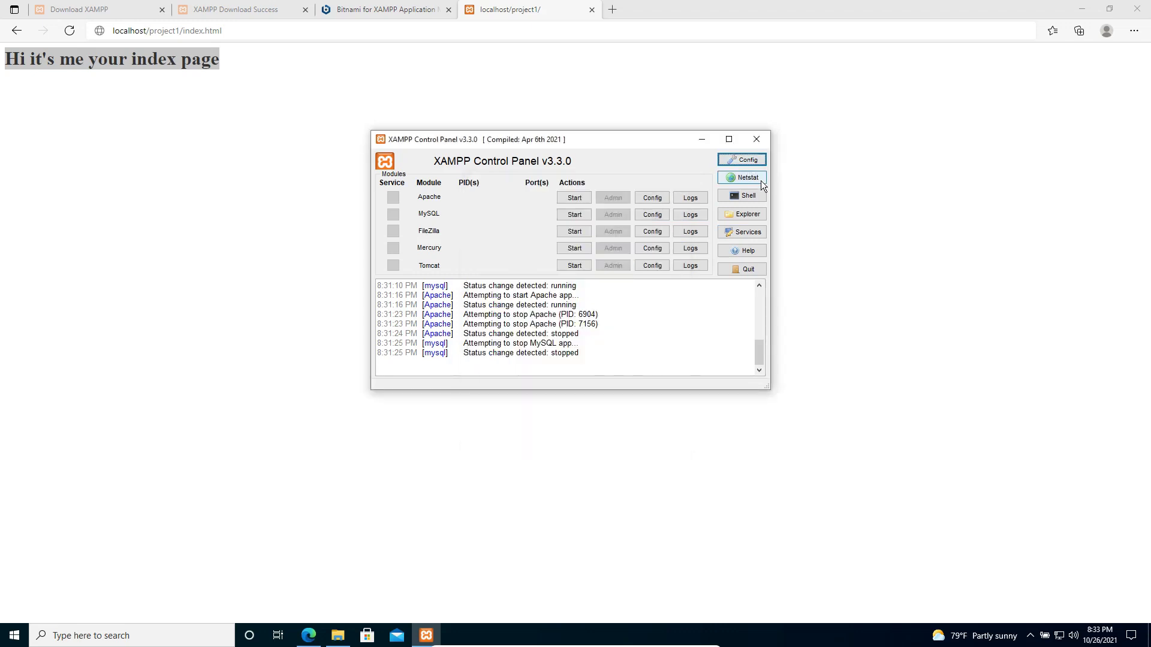
Open the XAMPP shell, move its window aside and close it, and open the XAMPP installation folder from the Control Panel.
left_click(749, 196)
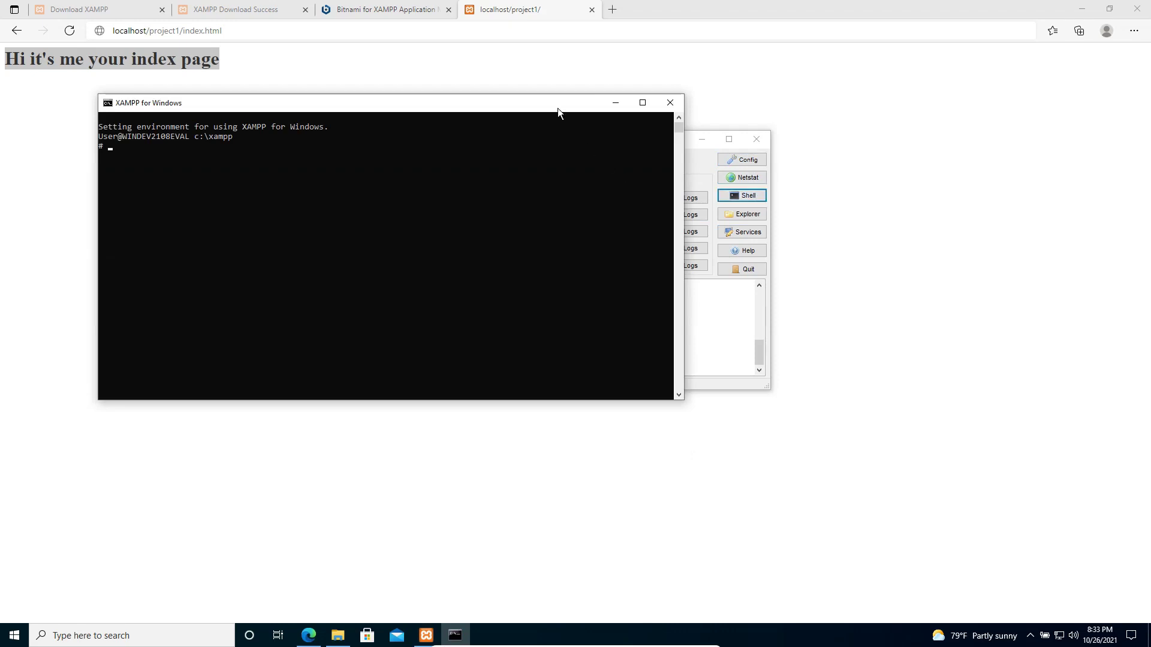
left_click_drag(557, 108, 562, 166)
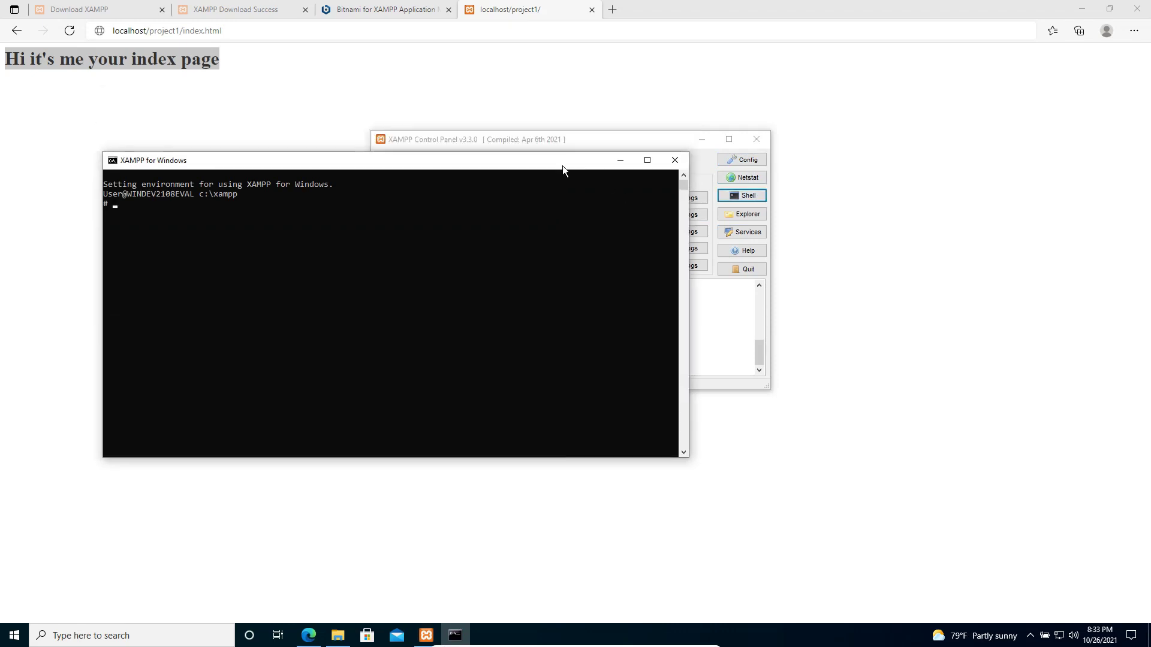
left_click(676, 159)
left_click(751, 216)
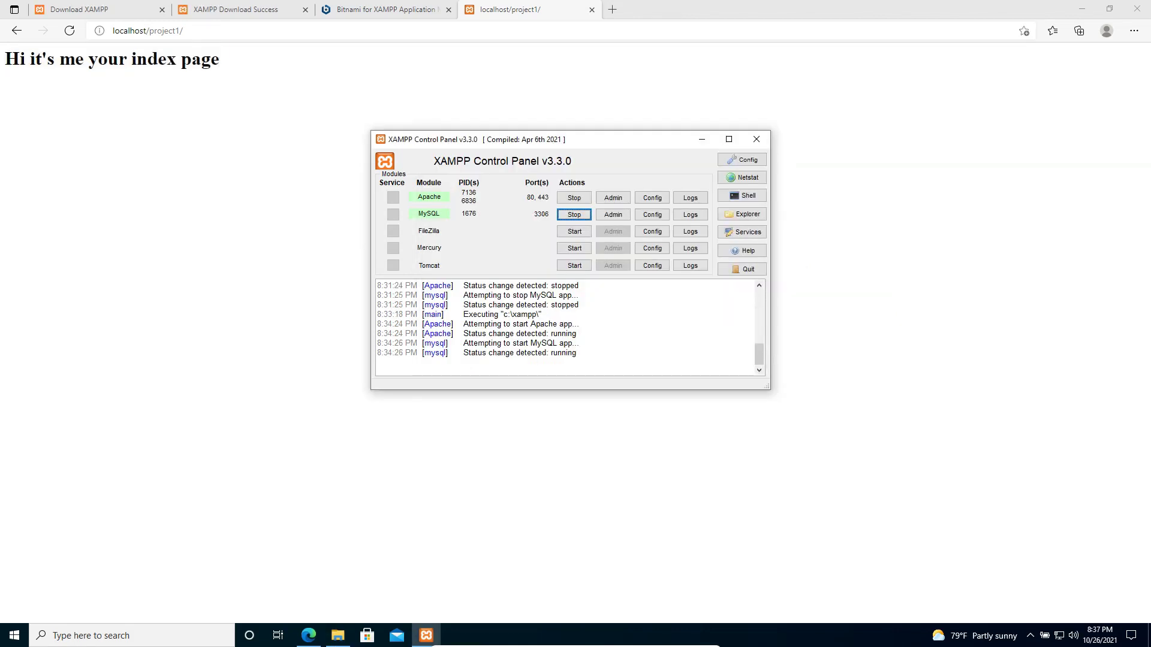
Switch to the Edge browser and reload the localhost/project1/ address.
left_click(192, 30)
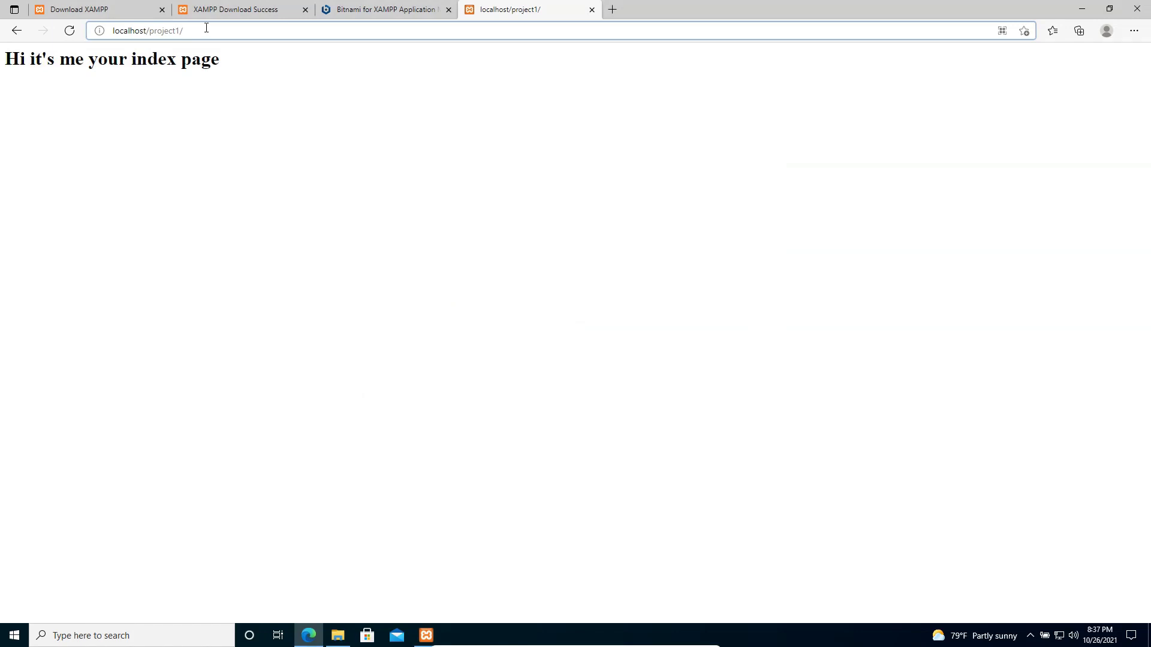
key("ctrl+a")
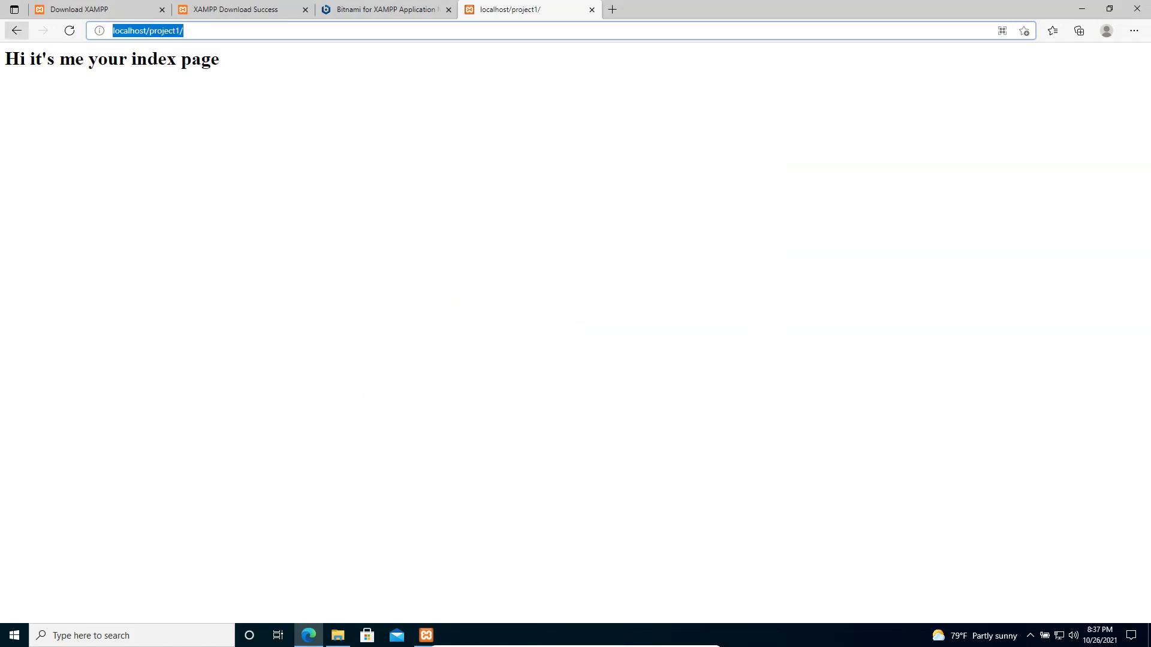
key("Return")
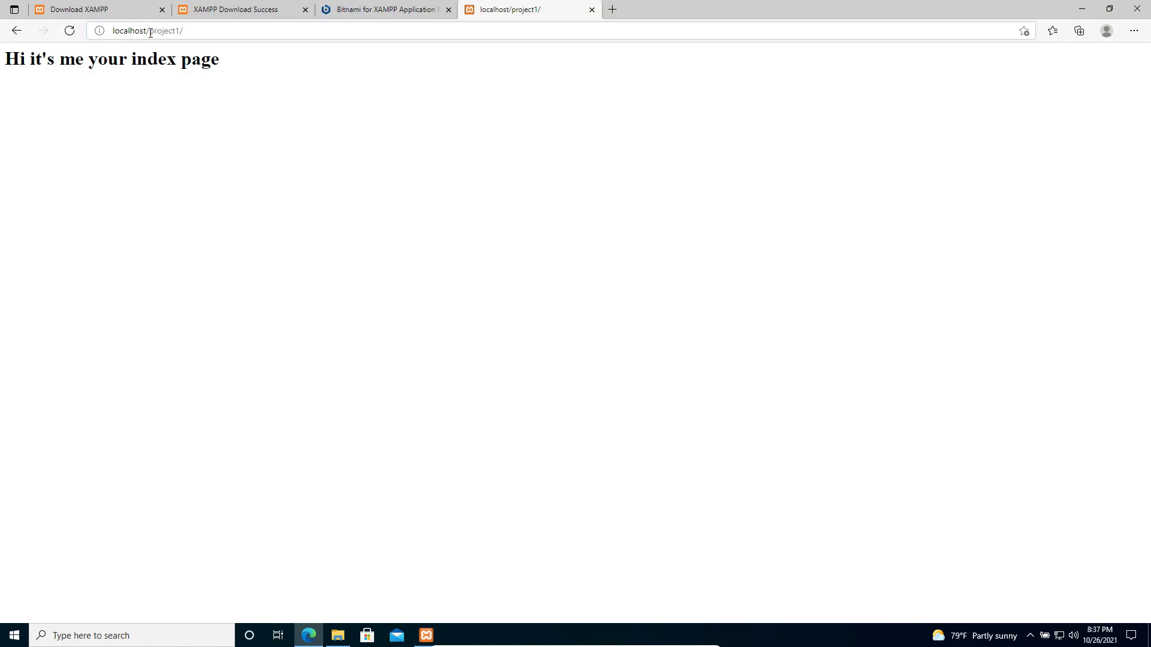
Remove project1/ from the address and load the bare localhost root.
left_click_drag(149, 33, 257, 37)
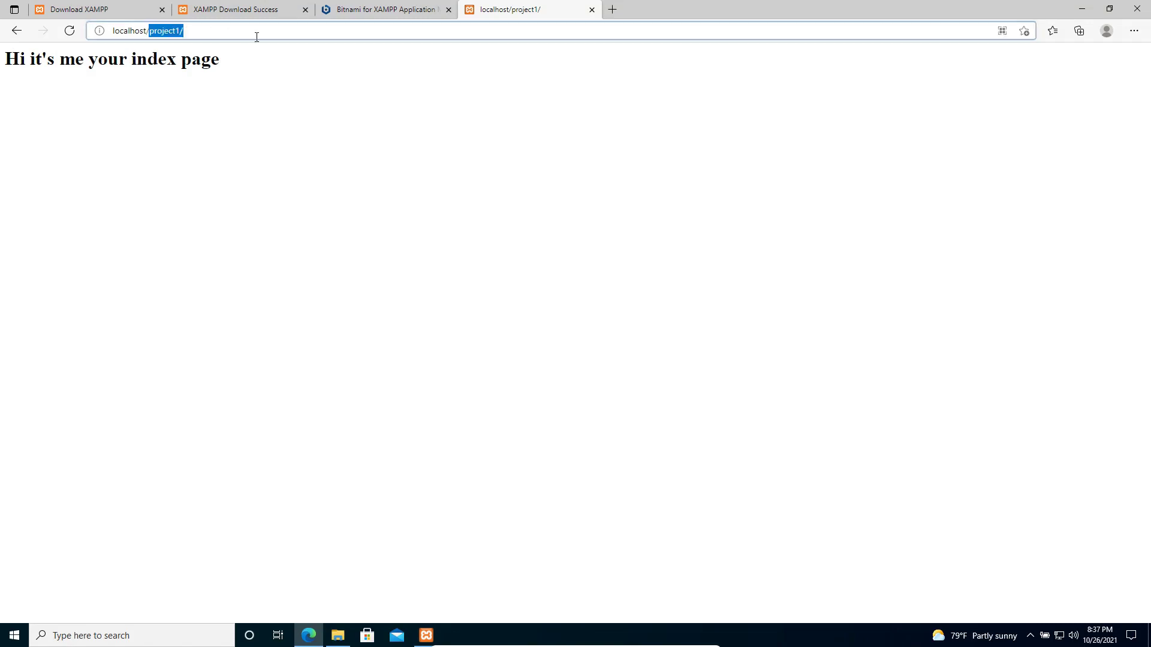
key("BackSpace")
key("Return")
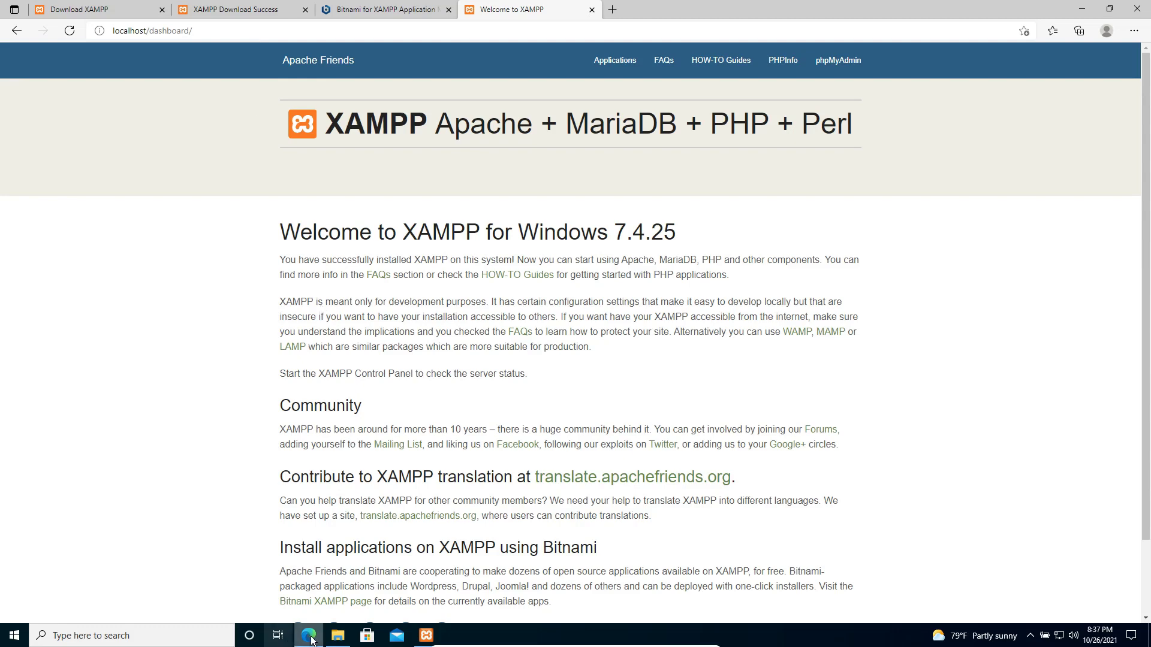
Switch to File Explorer and show the contents of the htdocs folder inside xampp.
left_click(338, 635)
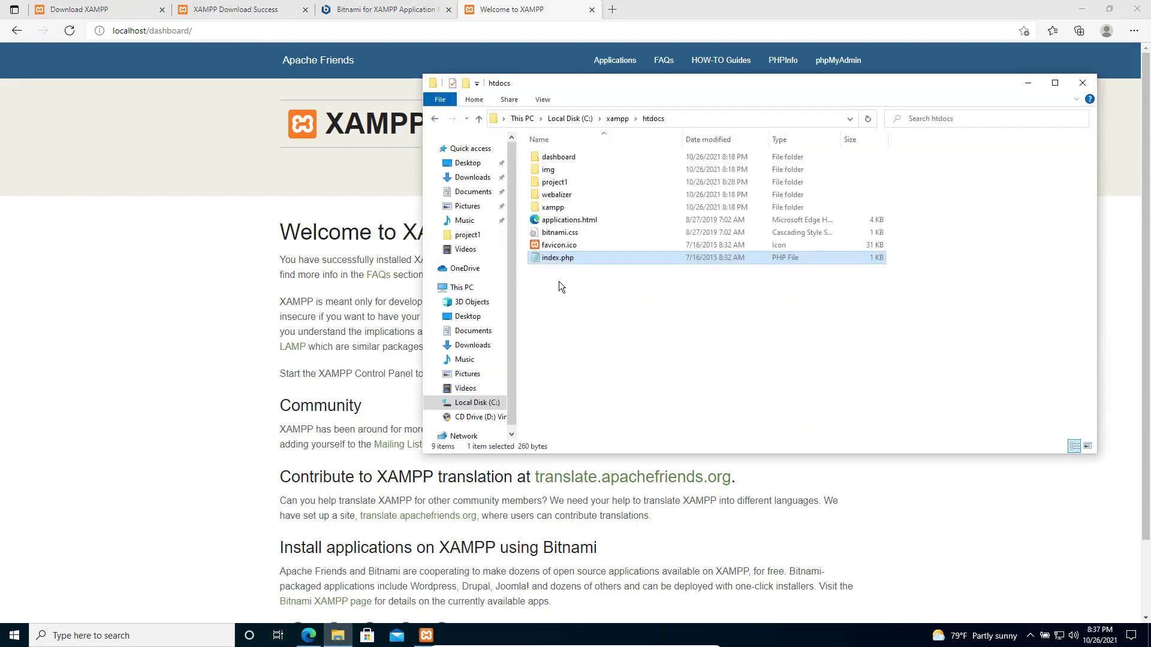
left_click(652, 120)
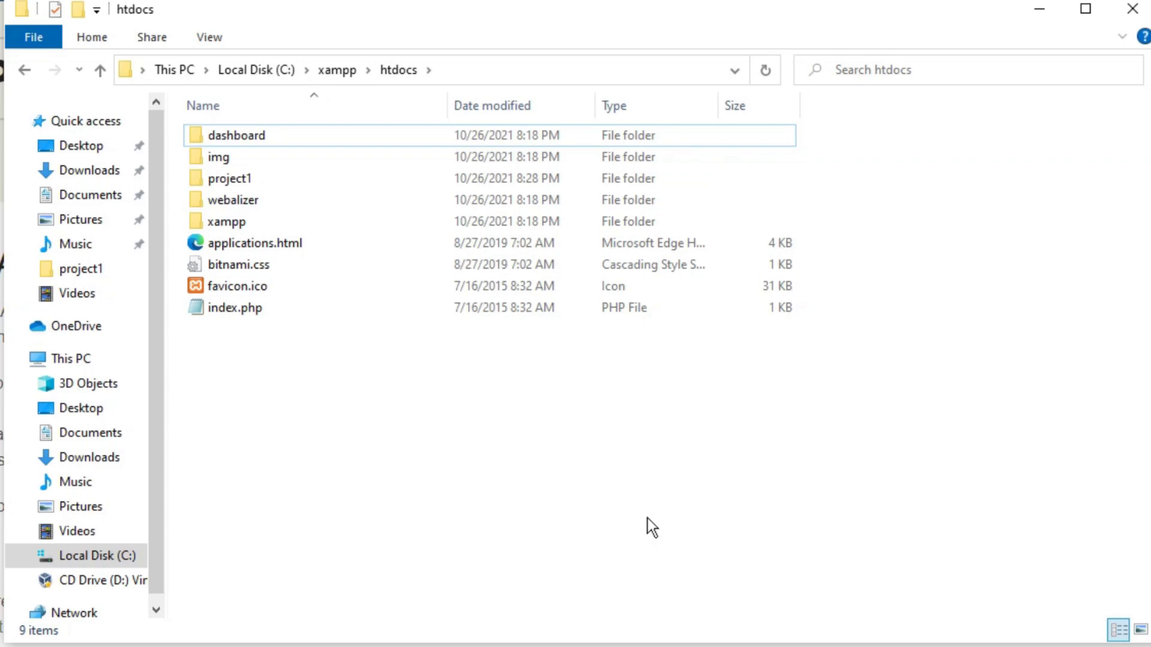
Open index.php from the htdocs folder for editing in Notepad and highlight its header line that redirects to /dashboard/.
right_click(245, 308)
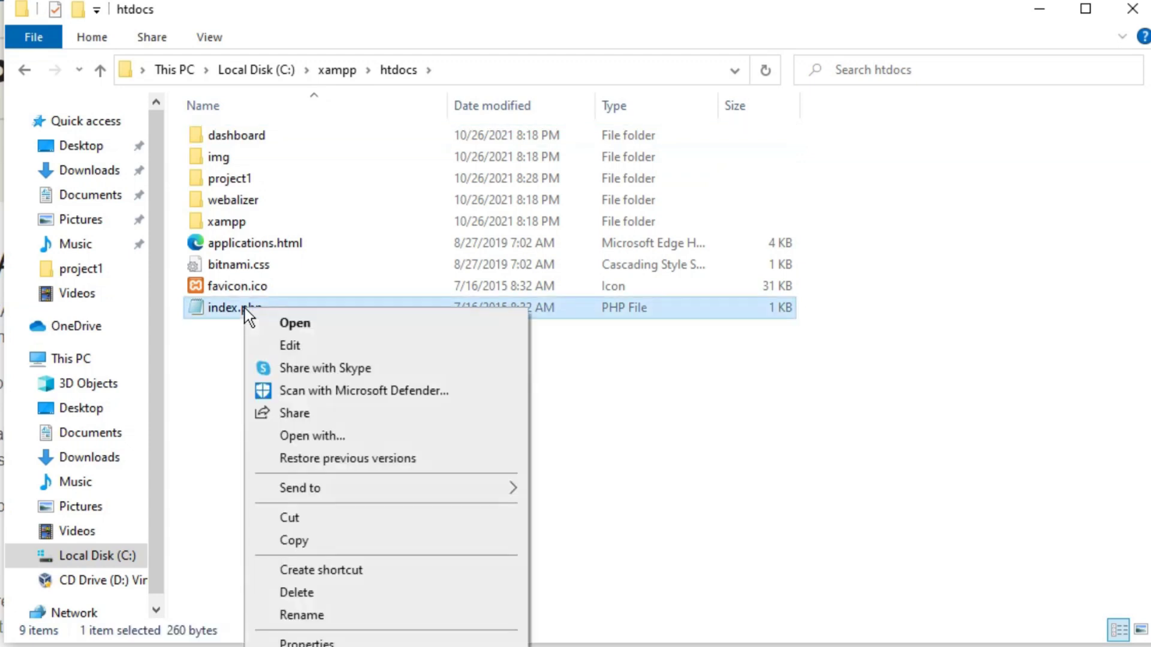
left_click(224, 335)
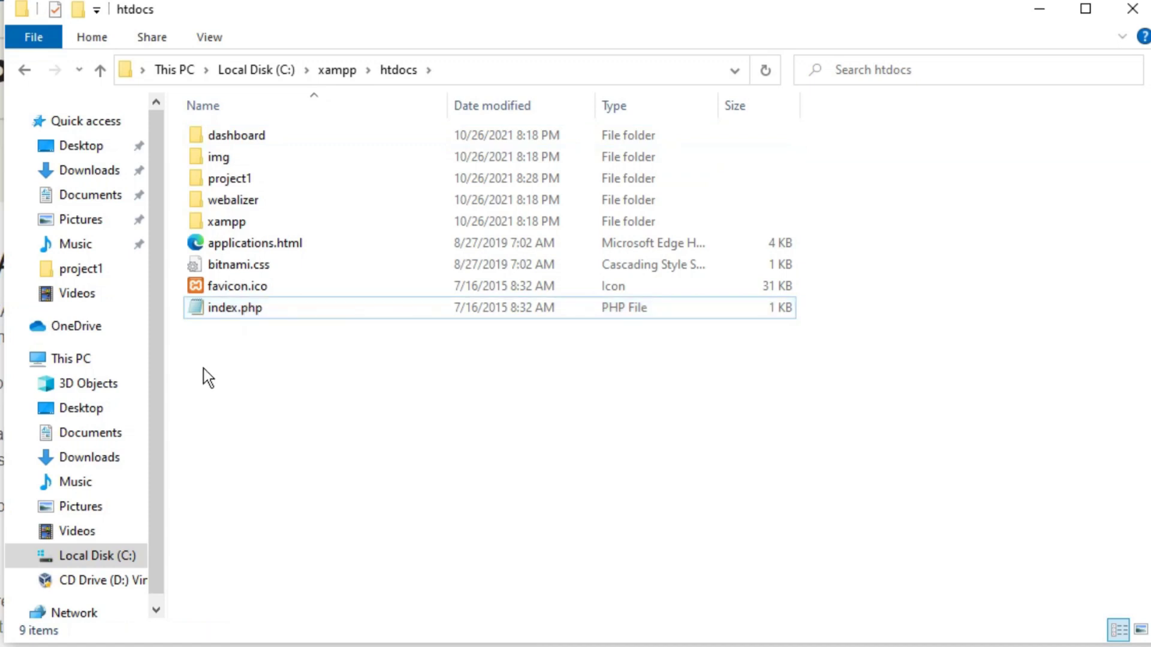
right_click(192, 307)
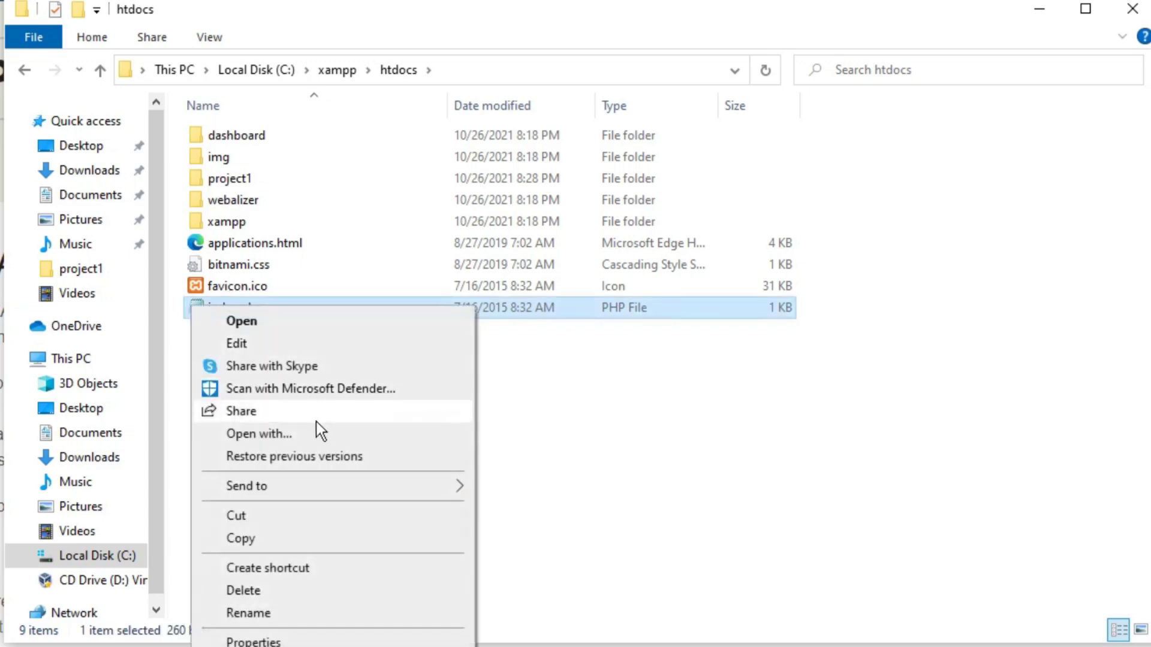
left_click(308, 348)
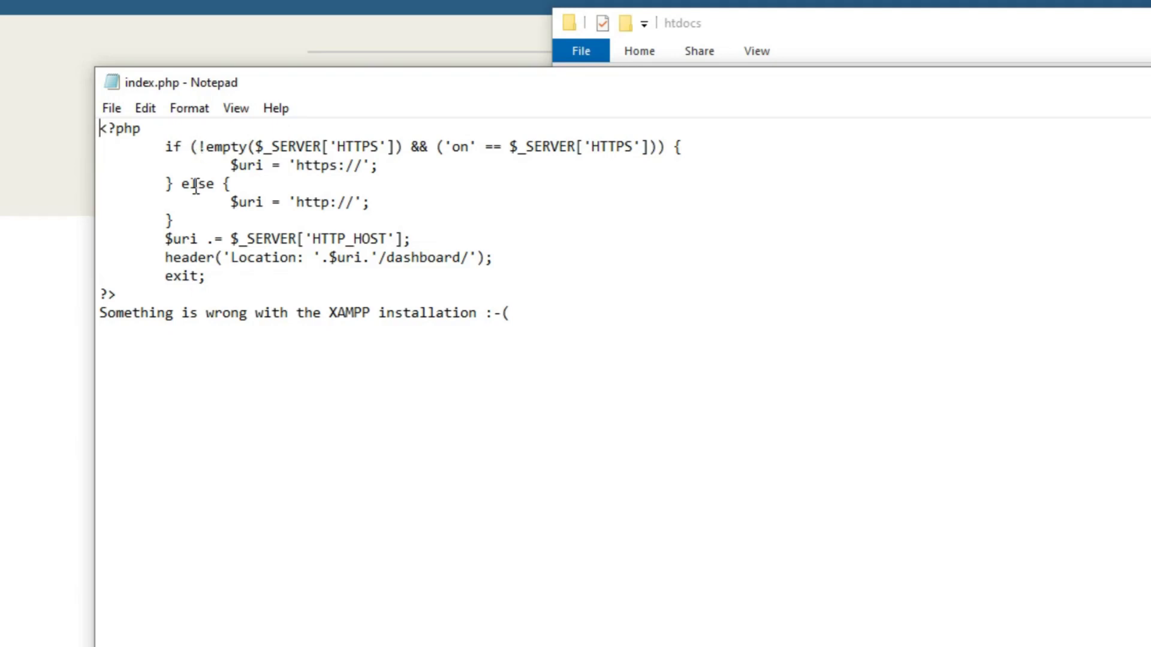
left_click_drag(493, 257, 163, 257)
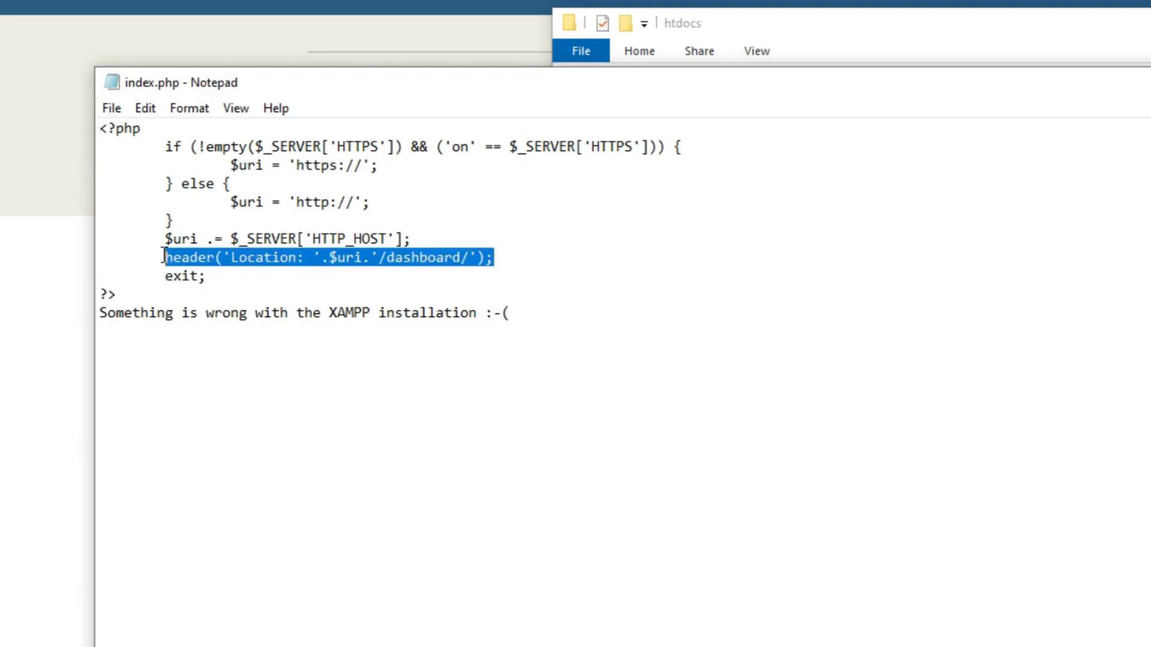
Mark the dashboard path in the redirect line, then switch to Edge and load localhost without /dashboard/ in the address.
left_click(393, 257)
double_click(394, 258)
left_click(394, 258)
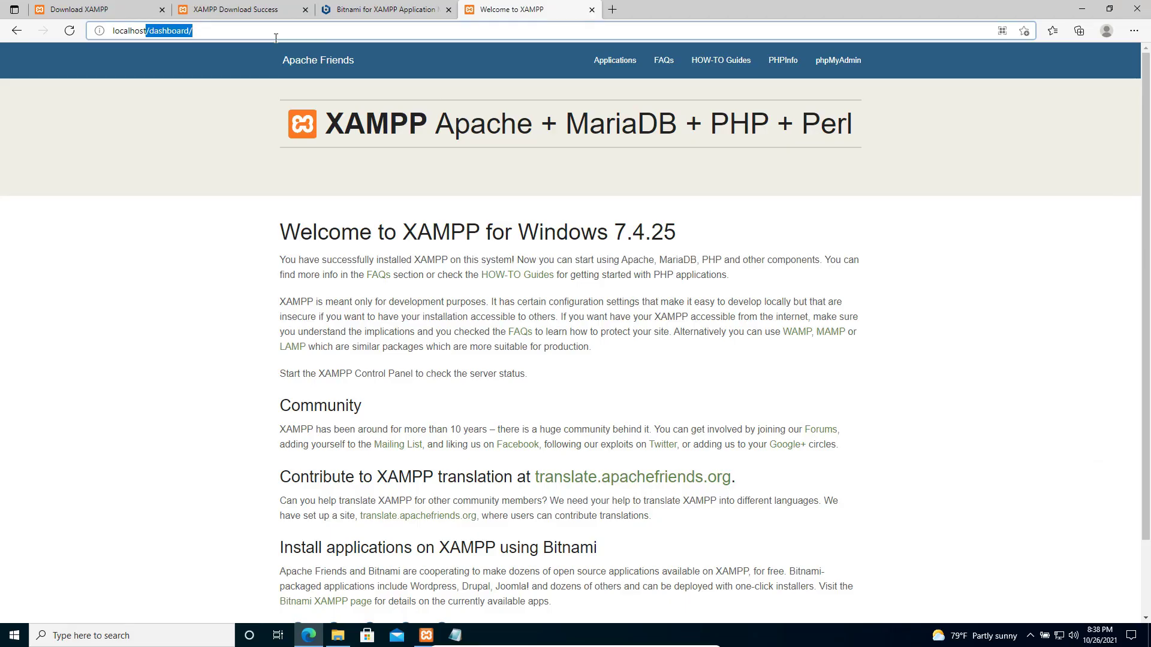
key("BackSpace")
key("Return")
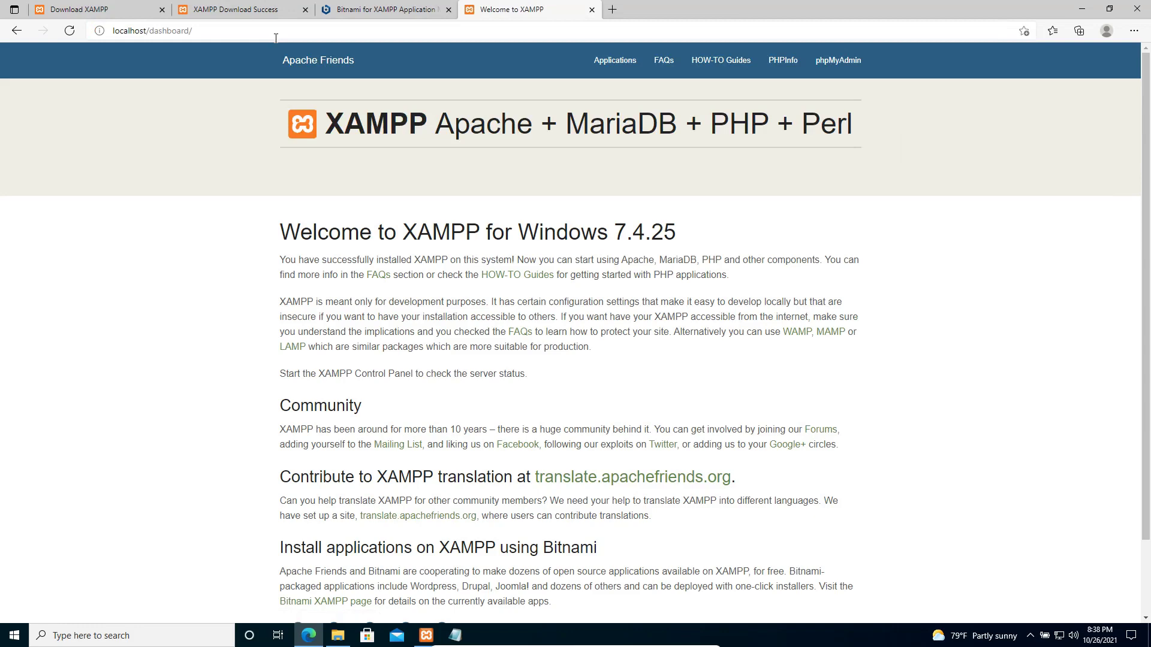
Return to index.php in Notepad, copy and delete its whole <?php ... ?> block, and save the file.
left_click(337, 636)
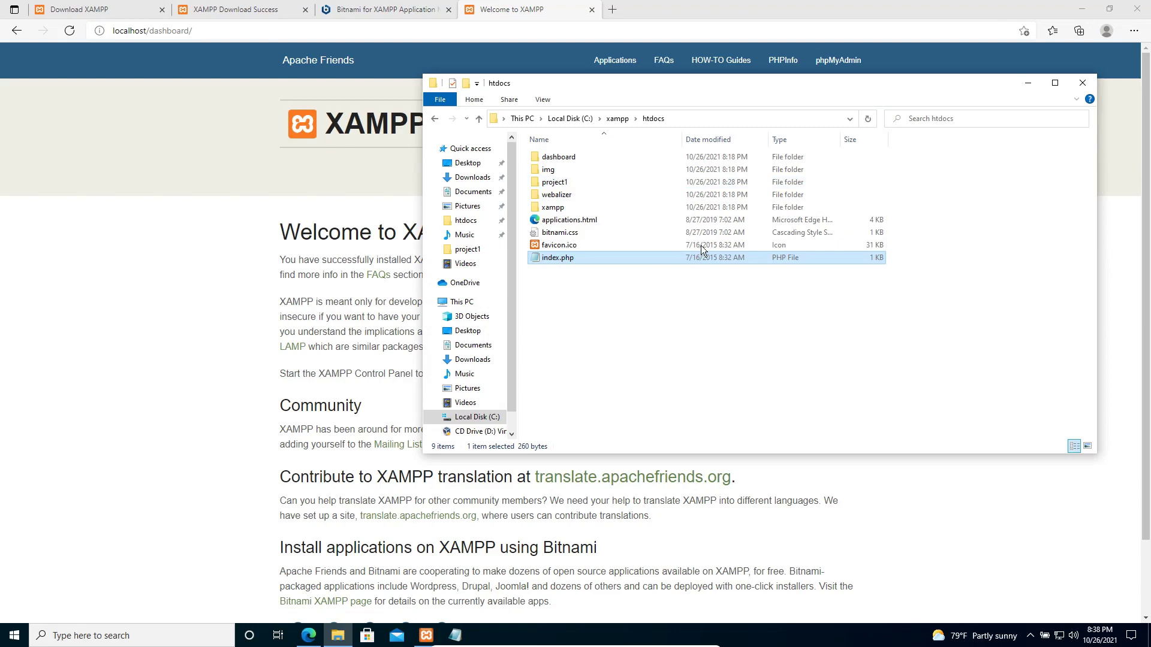
right_click(580, 261)
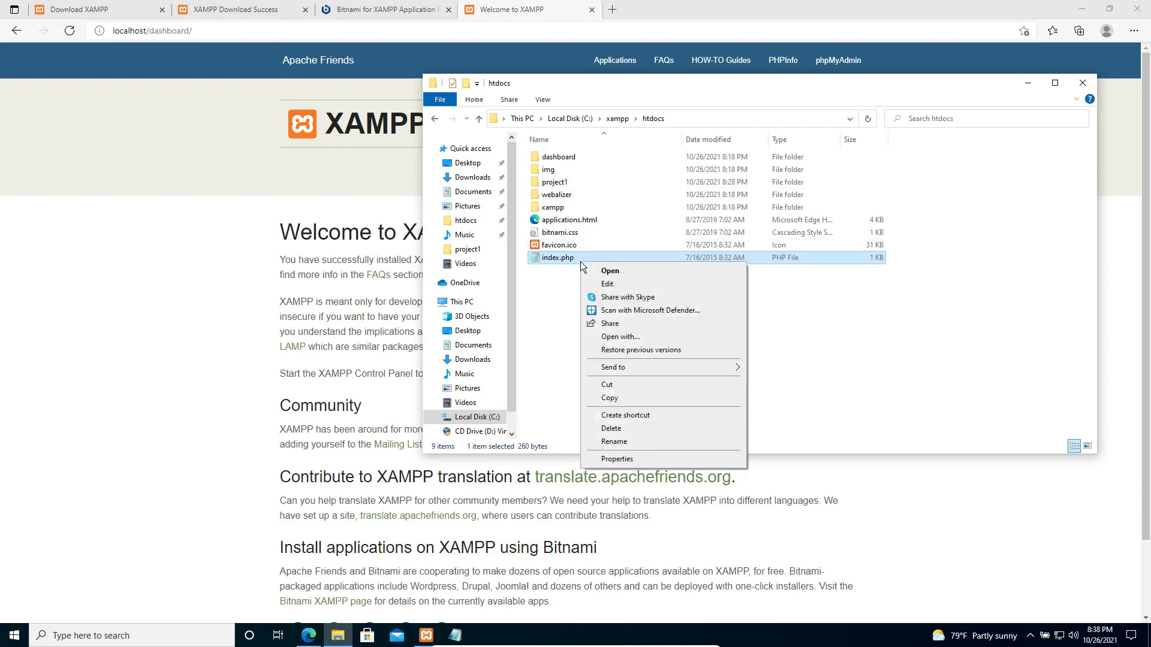
left_click(454, 636)
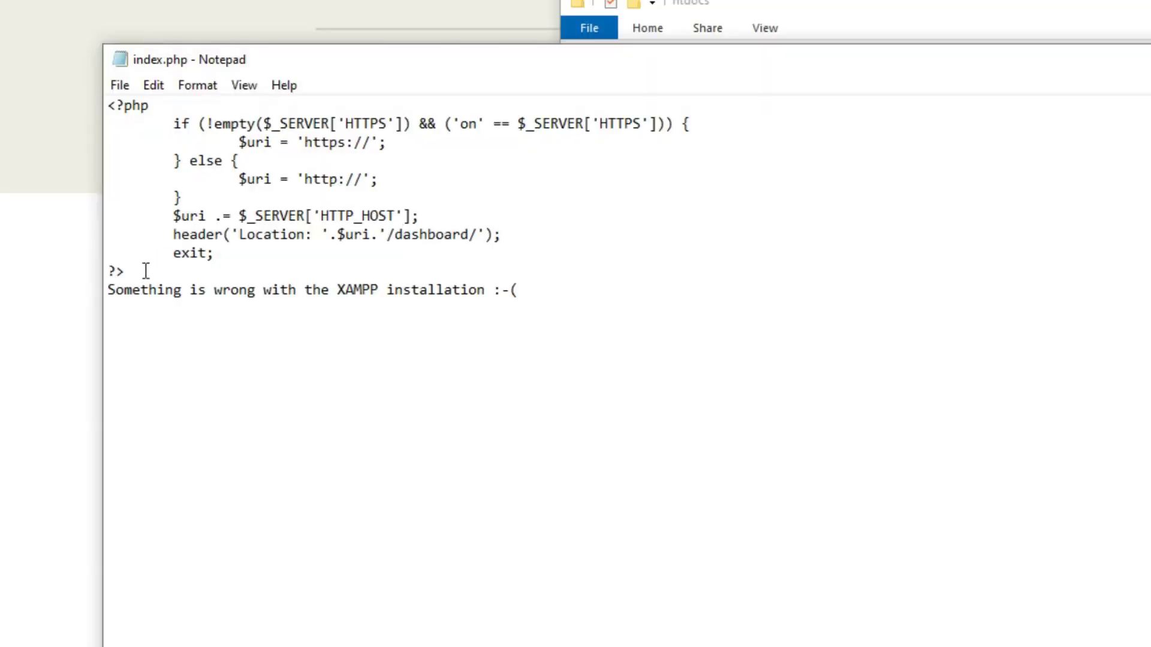
left_click_drag(181, 241, 147, 157)
left_click_drag(88, 127, 85, 102)
key("ctrl+c")
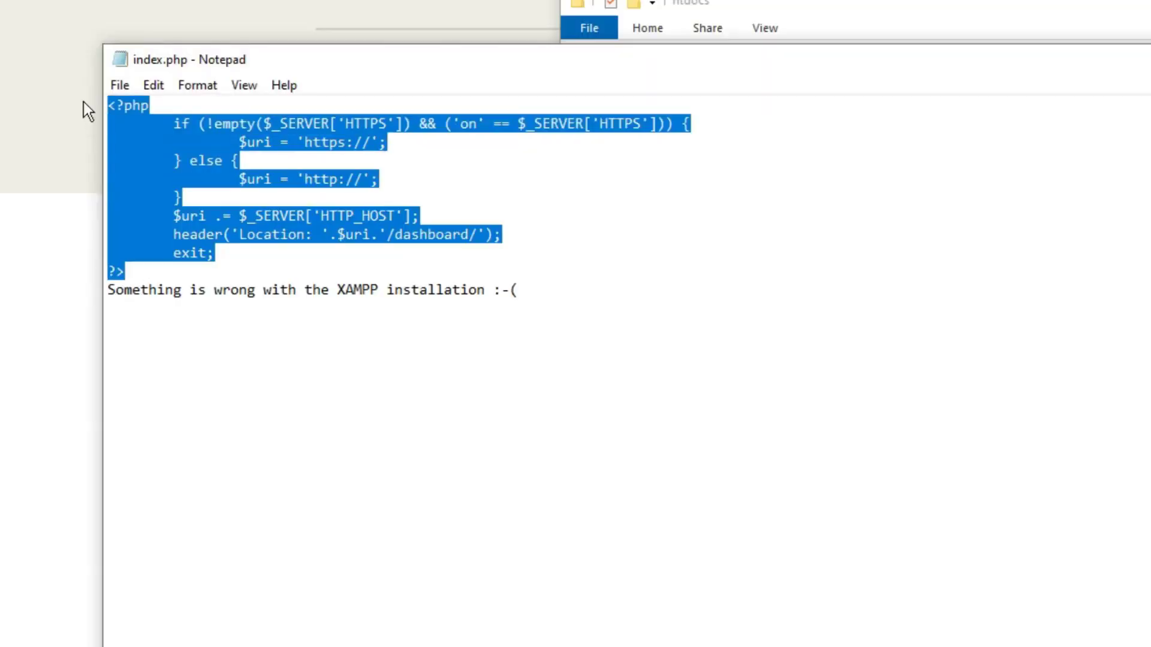
key("Delete")
key("ctrl+s")
Switch to Edge, load the localhost root again without dashboard/ and select the page's text.
left_click(77, 28)
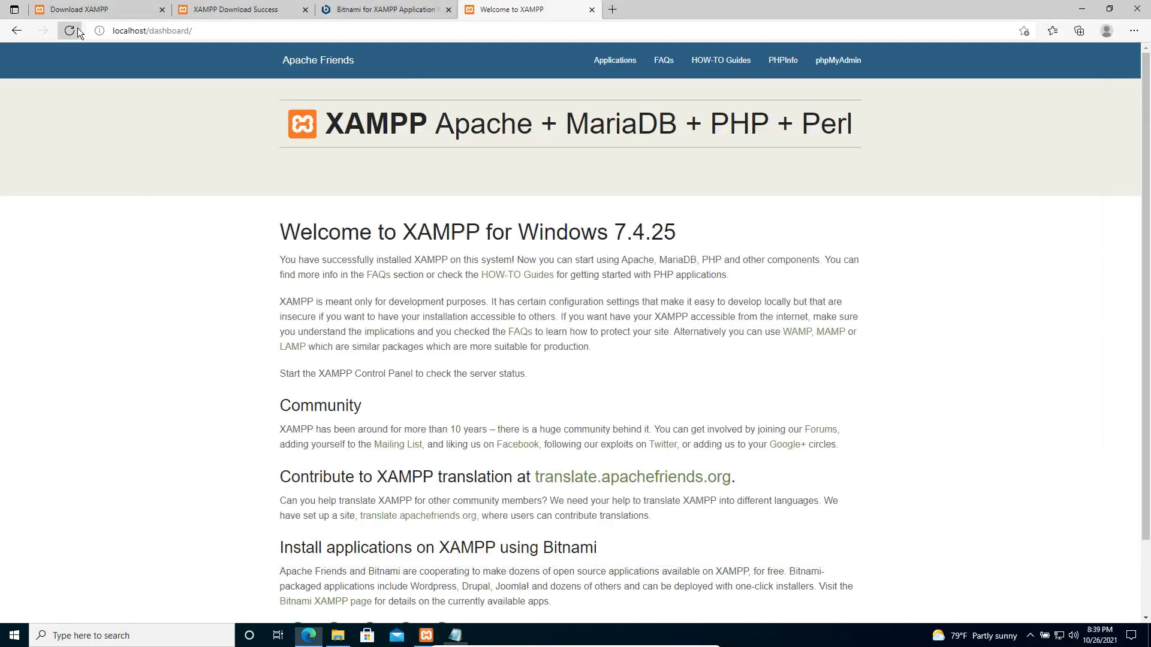
left_click(149, 31)
left_click_drag(150, 32, 273, 34)
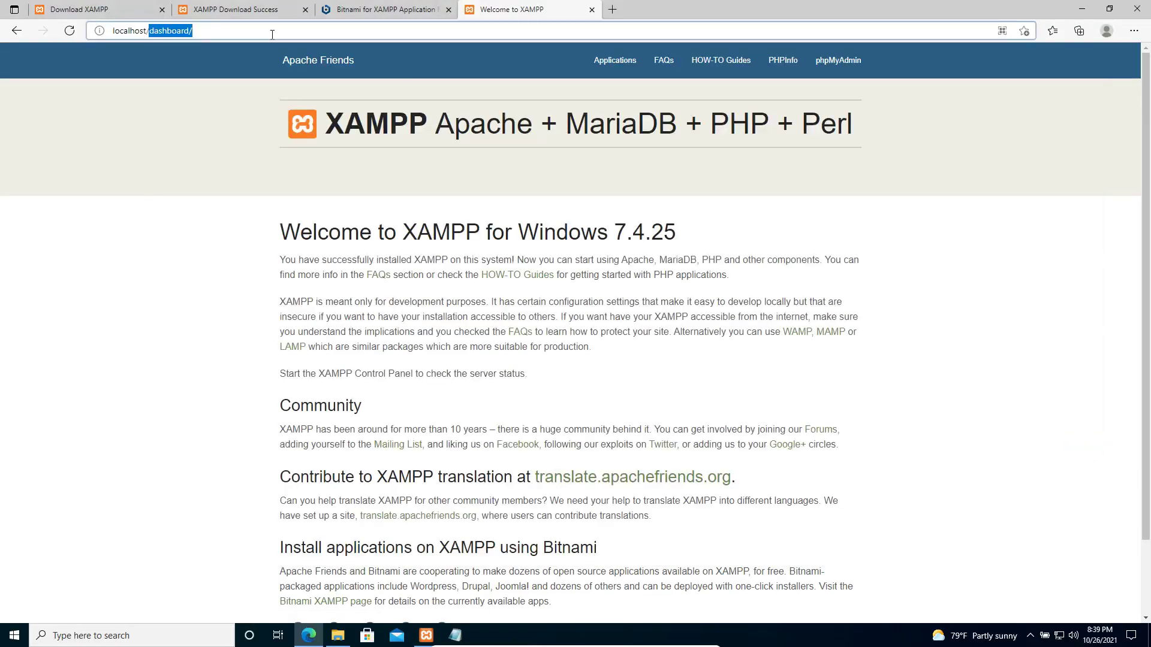
key("BackSpace")
key("Return")
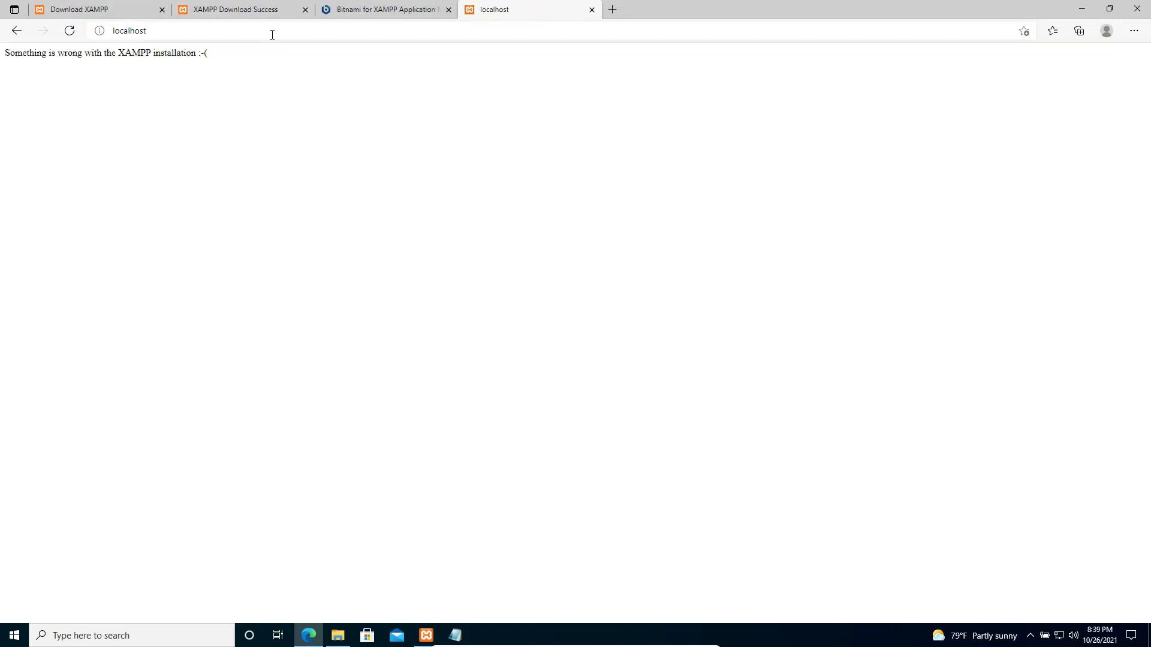
key("ctrl+a")
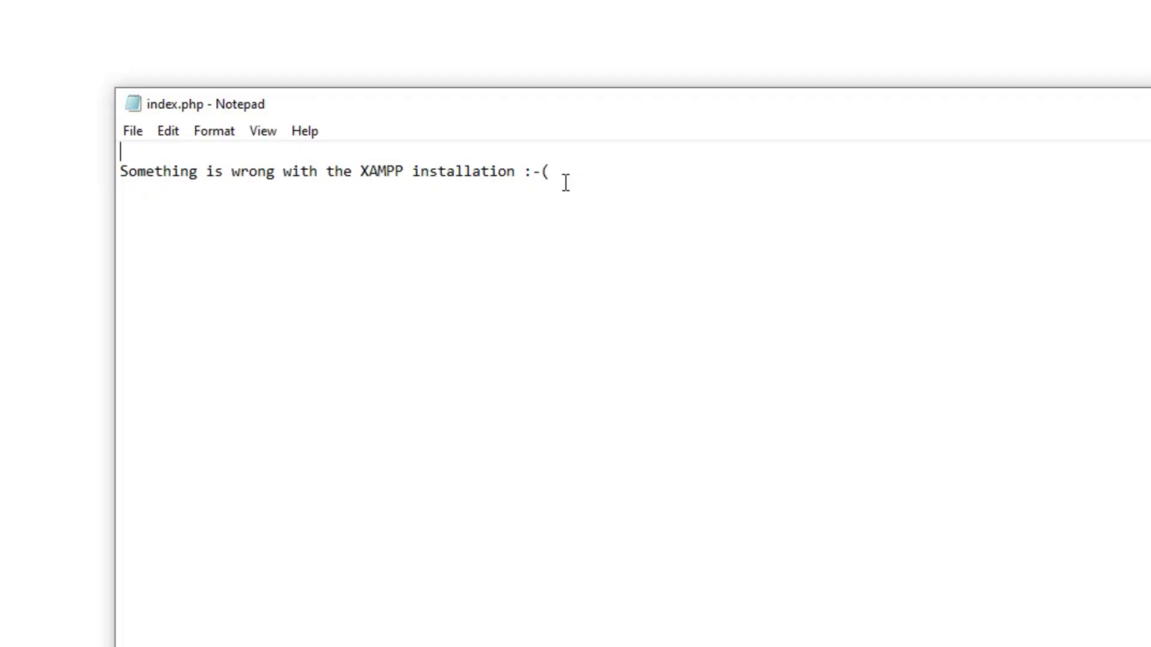
Paste the copied PHP block back above the message line in index.php, save the file, and reload localhost in Edge.
left_click_drag(565, 180, 124, 169)
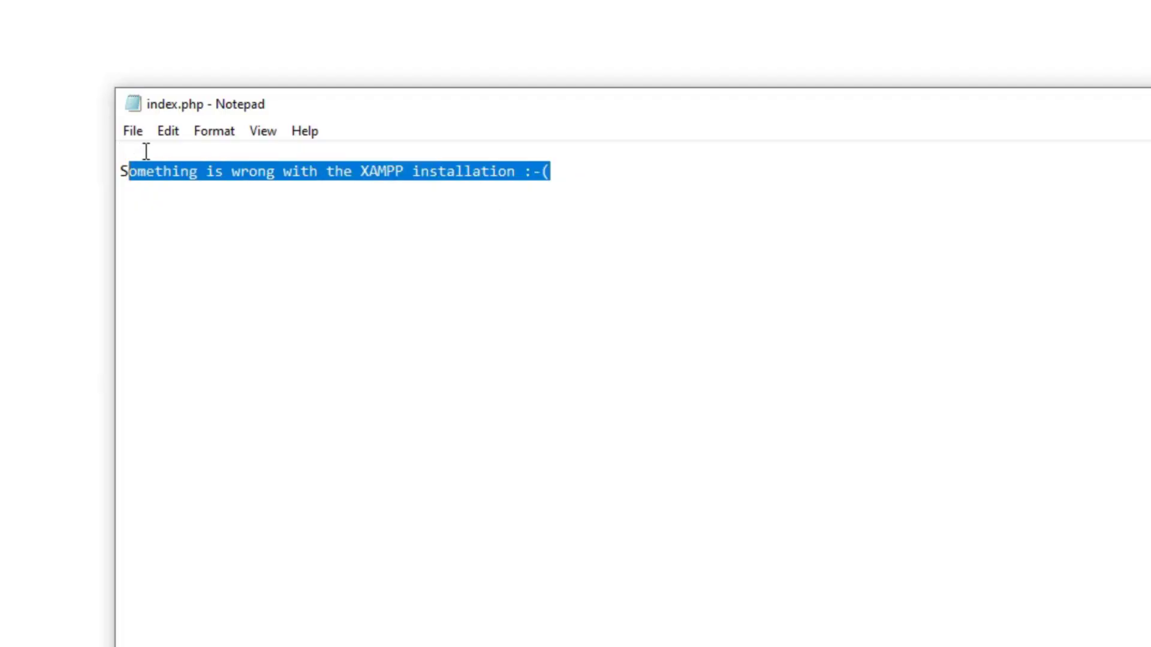
left_click(146, 151)
key("ctrl+v")
key("ctrl+s")
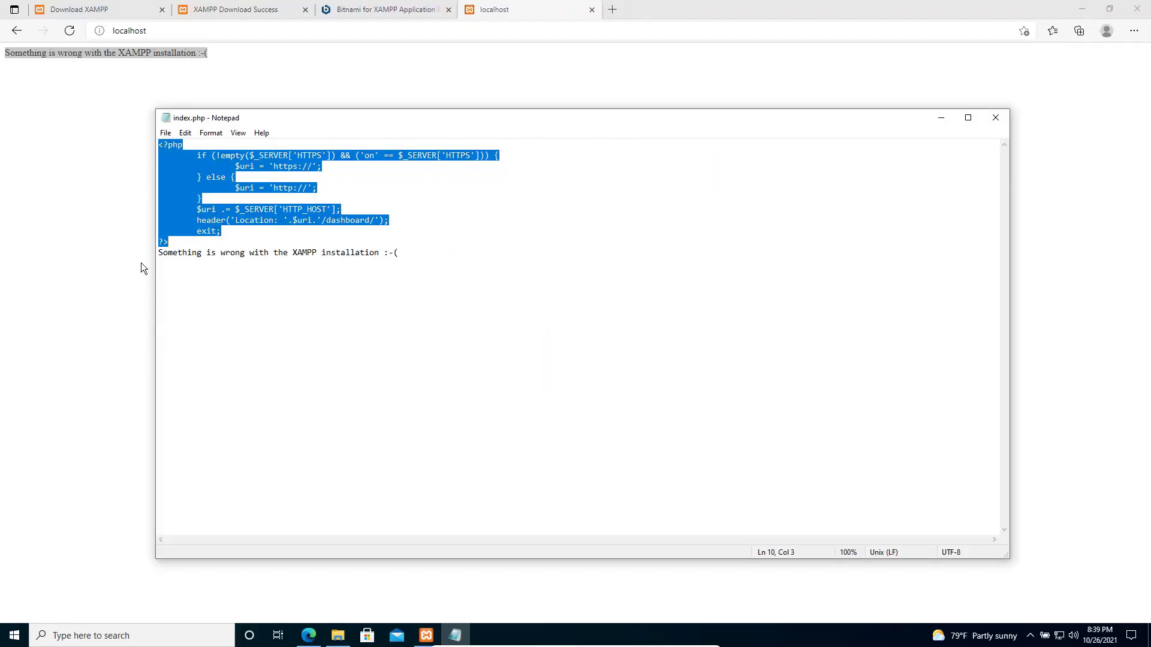
left_click(142, 262)
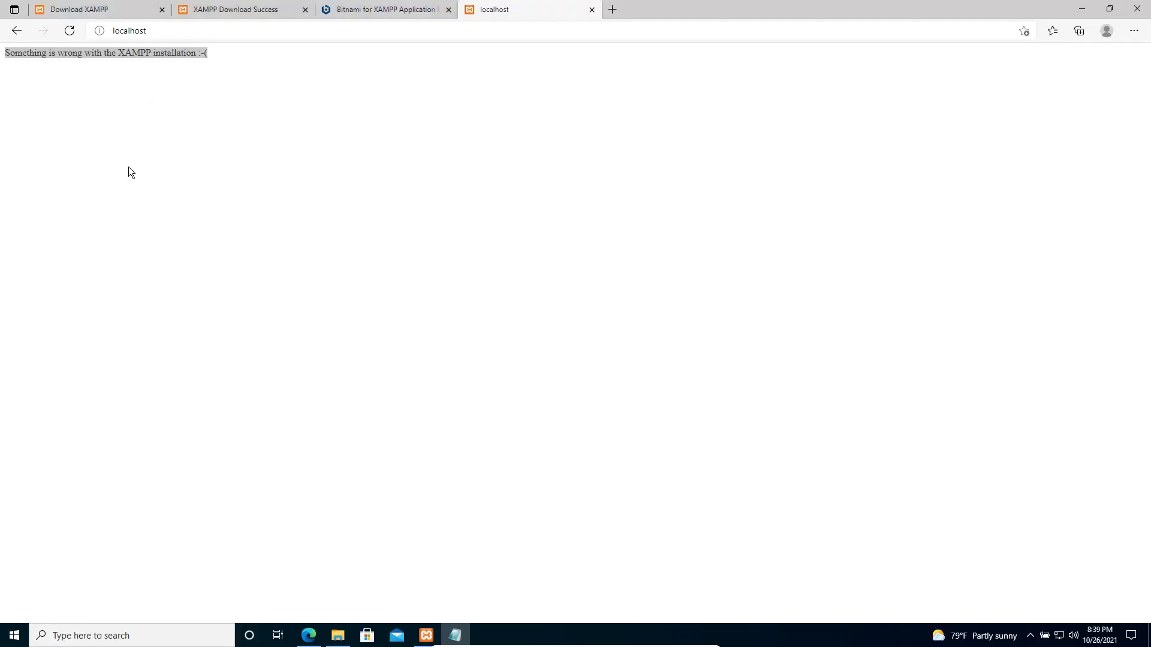
left_click(76, 38)
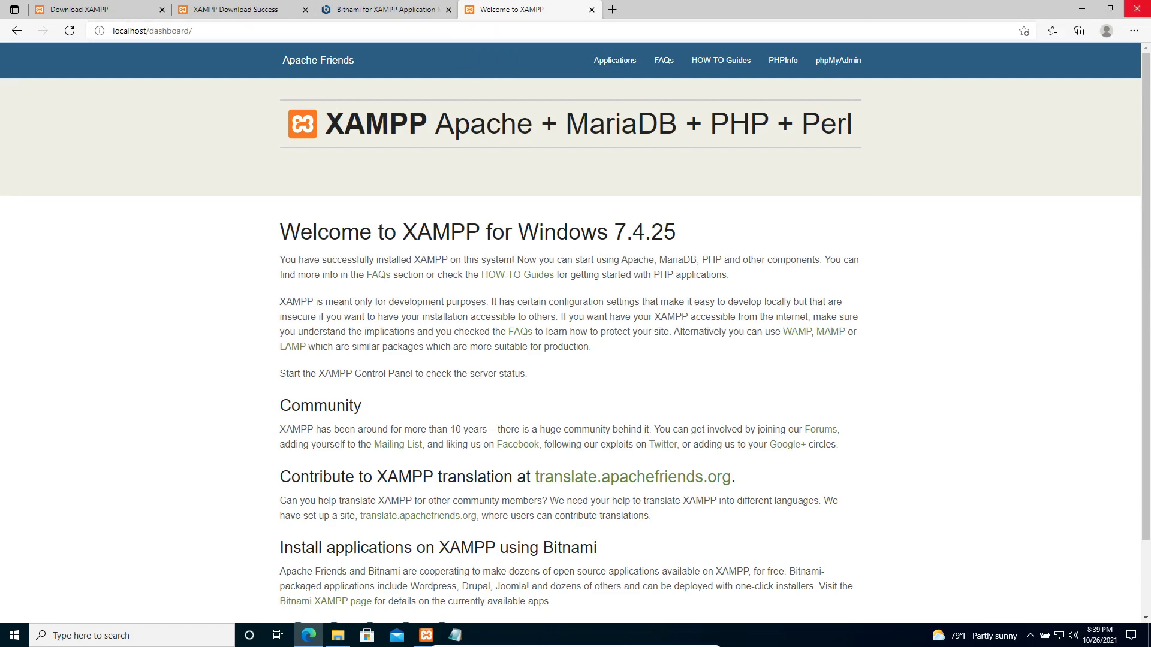
Open a new browser tab and search the web for "vs code download".
left_click(612, 9)
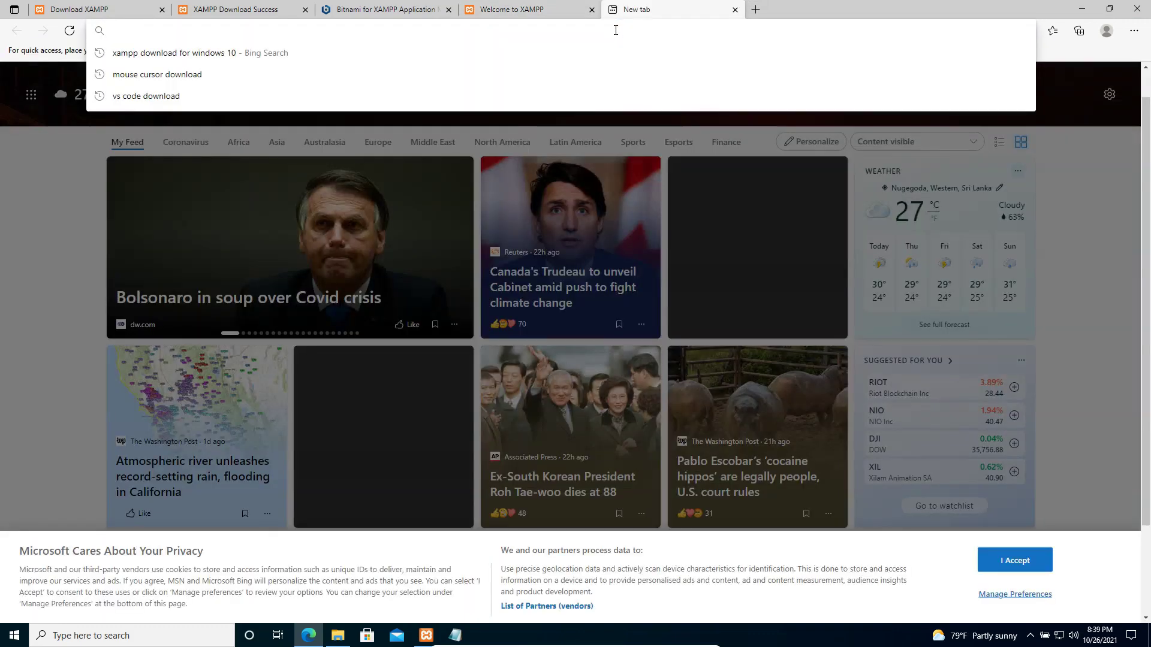
type("vs")
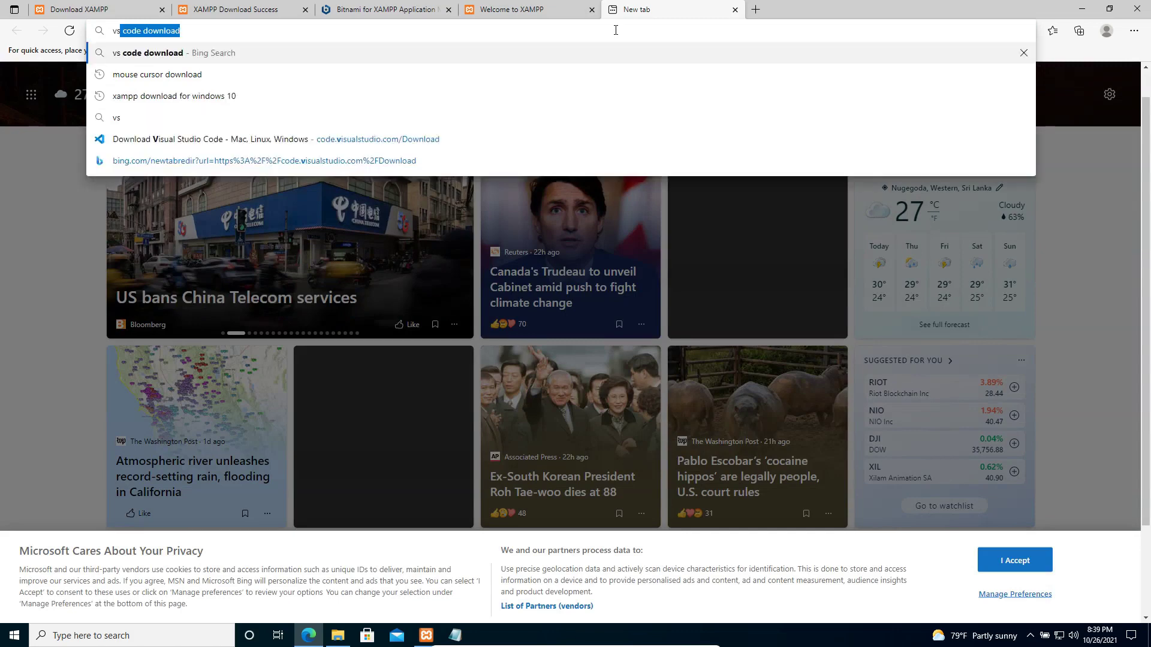
type(" code")
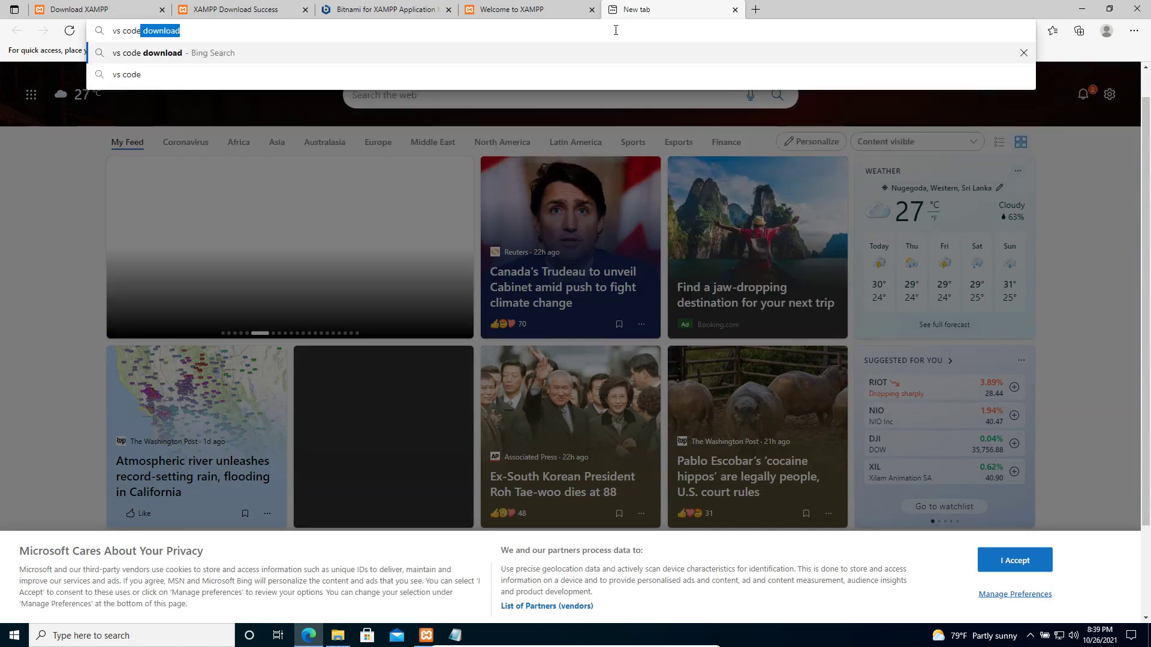
key("Return")
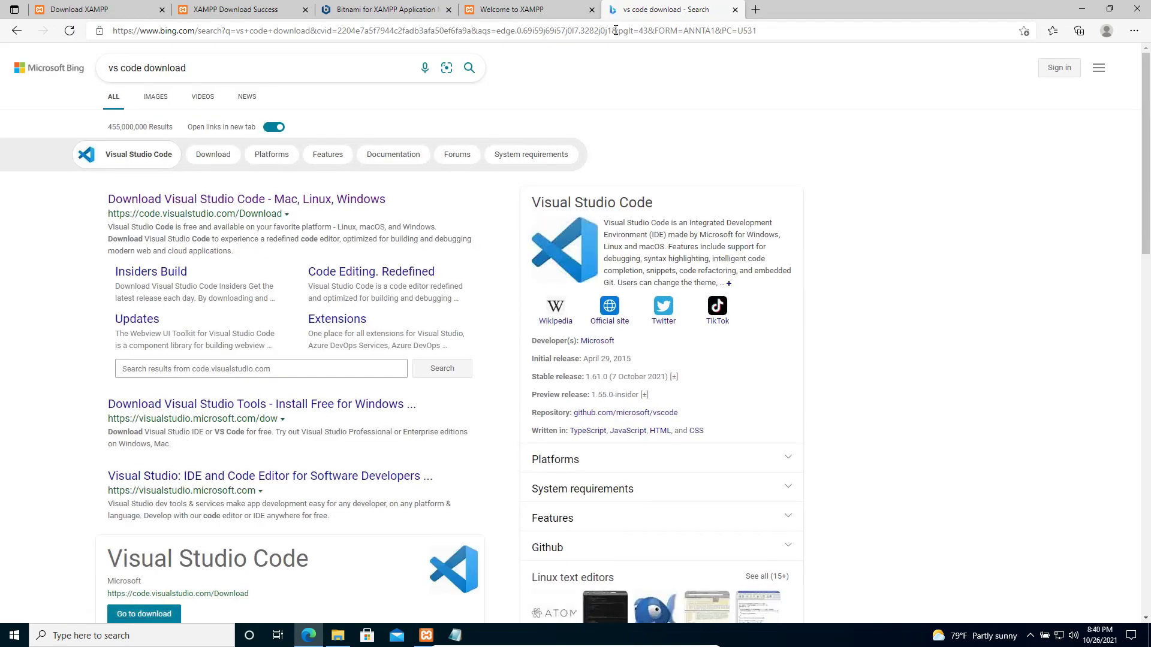
Replace the Bing search query with "php development ides" and run the search.
left_click(114, 68)
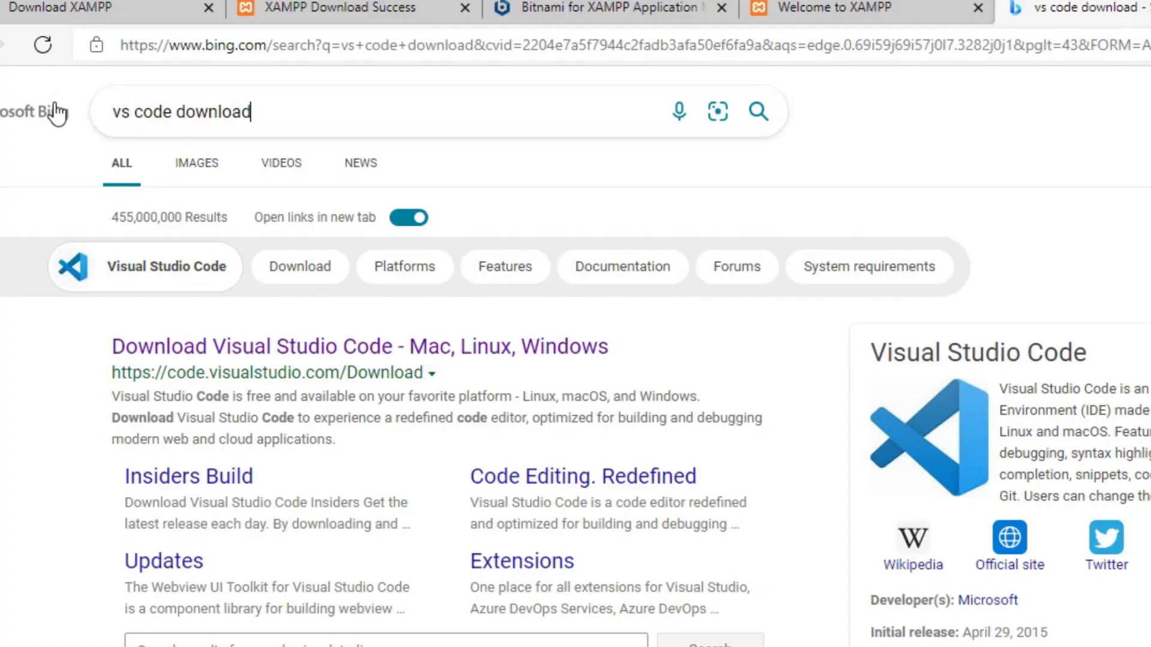
key("ctrl+a")
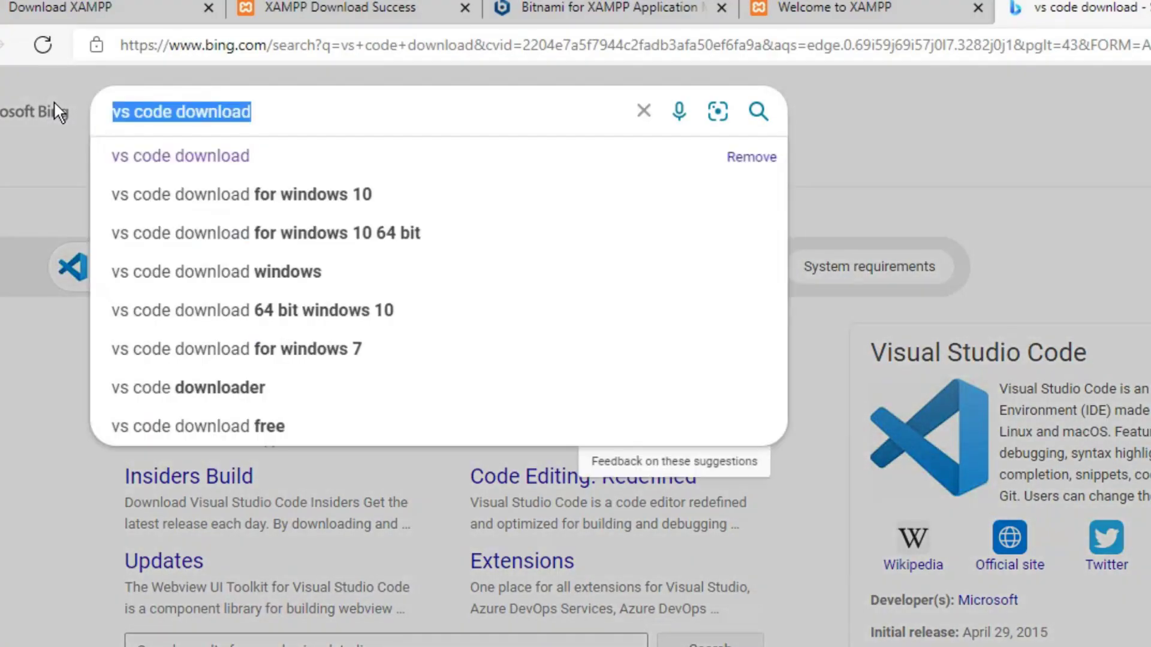
type("php development ides")
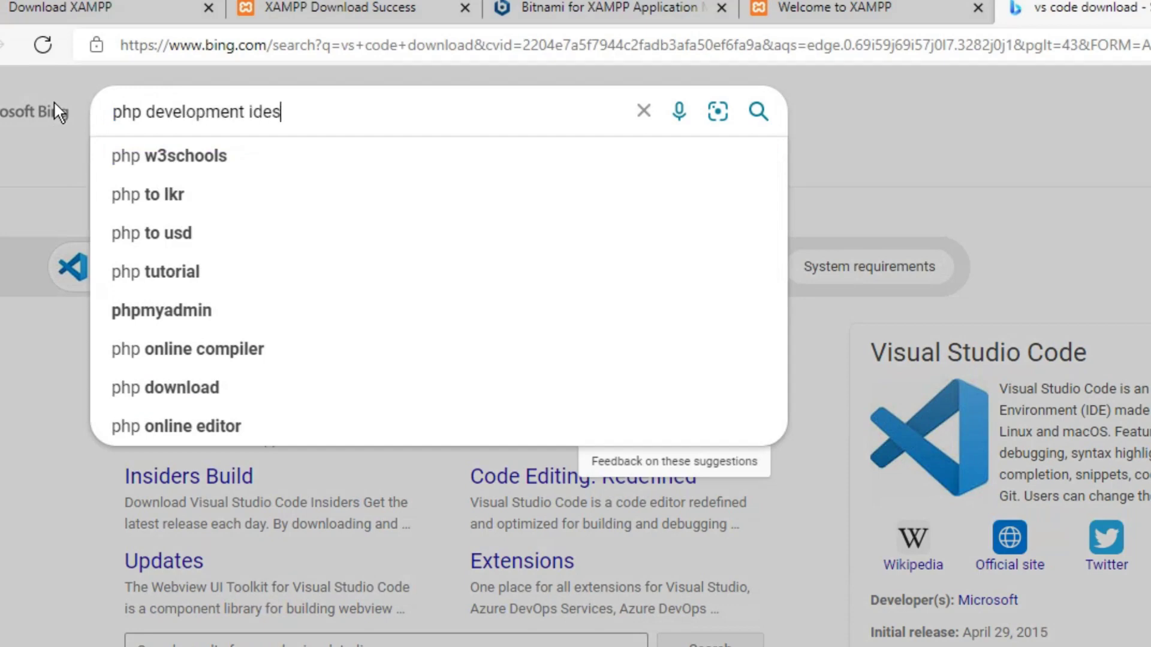
key("Return")
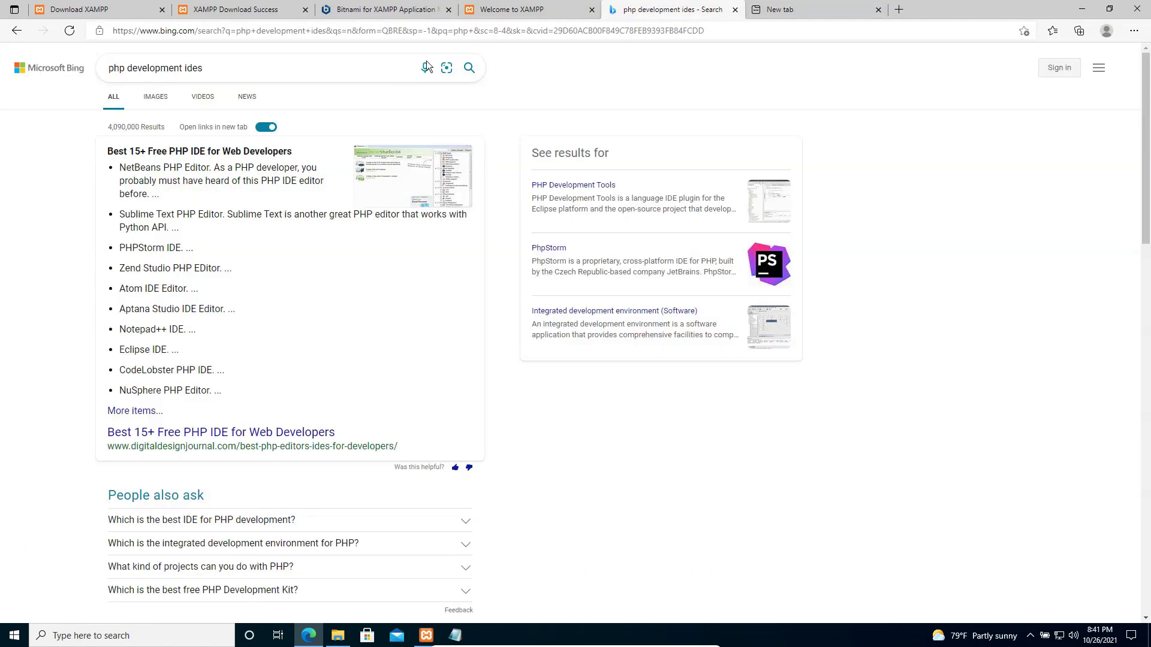
Search Bing for "vs code download" again and open the Download Visual Studio Code page from code.visualstudio.com.
left_click_drag(205, 67, 93, 67)
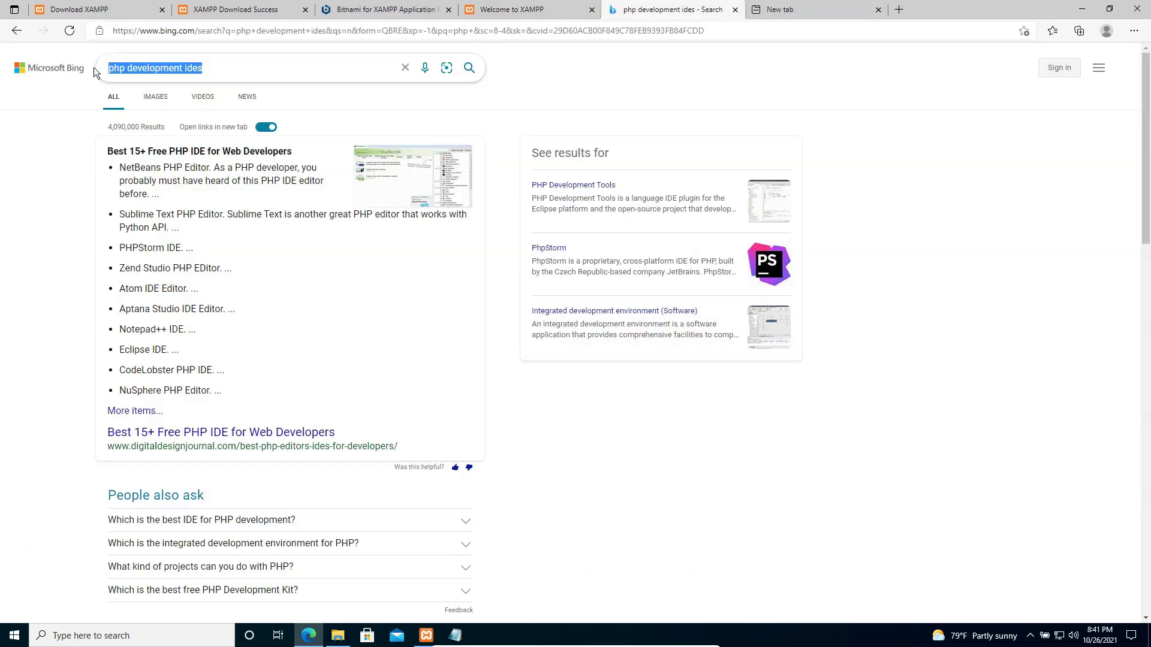
type("vs")
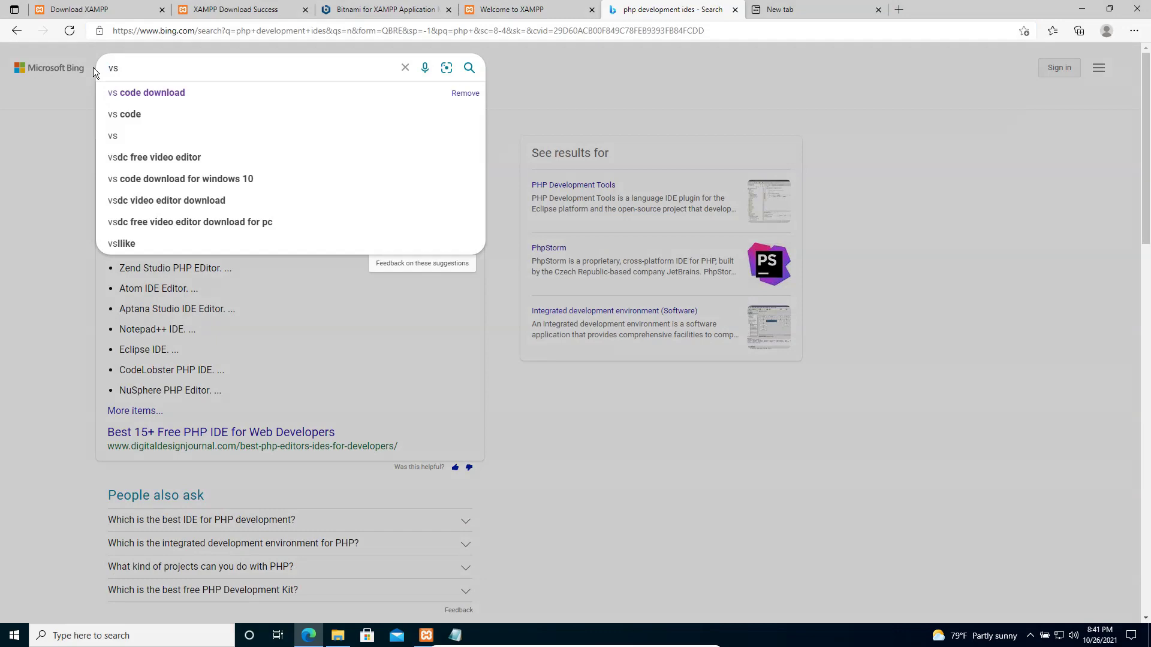
key("Down")
key("Return")
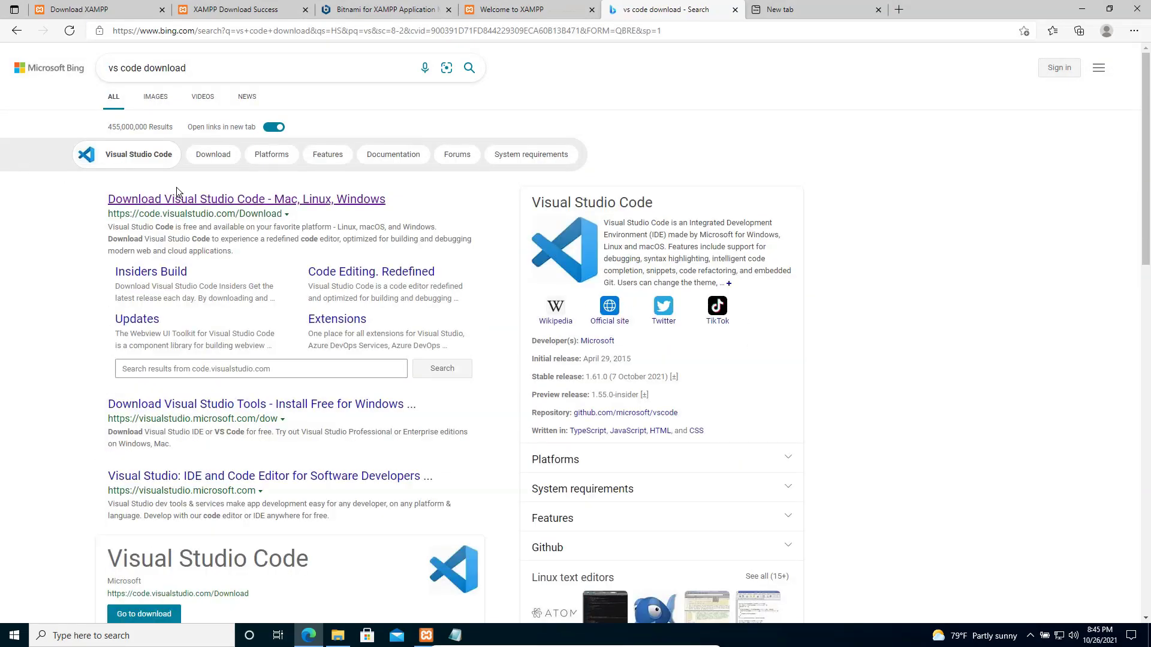
left_click(184, 201)
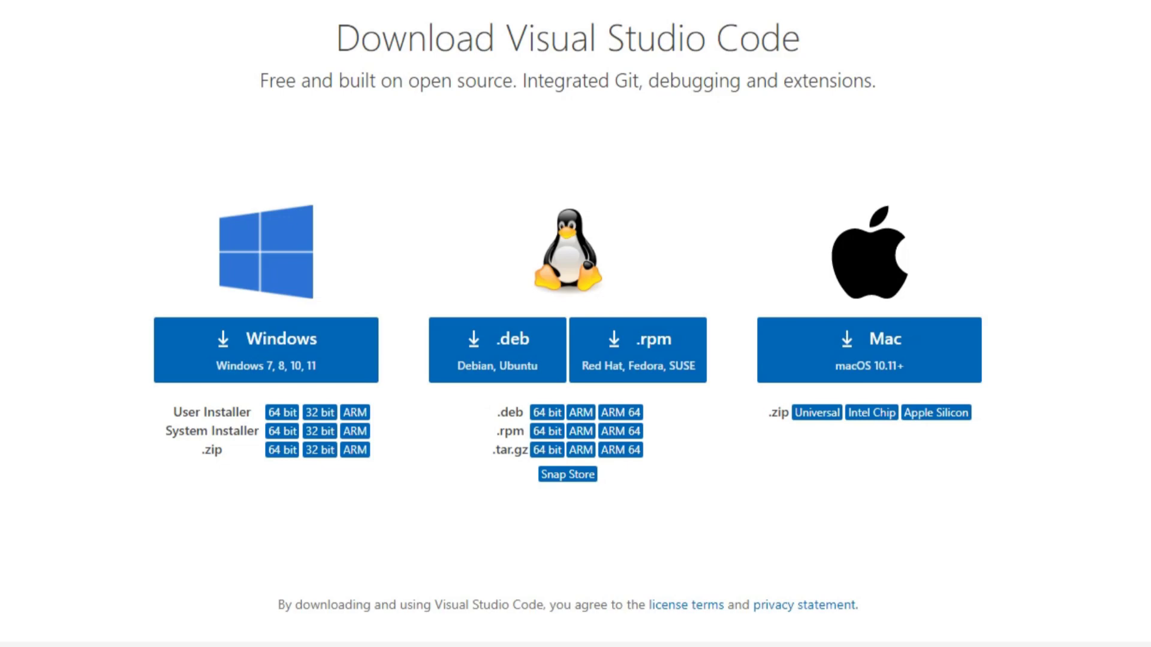
Download the Windows installer for Visual Studio Code and run VSCodeUserSetup-x64-1.61.2.exe from the Downloads folder, allowing it past the SmartScreen warning.
left_click(290, 347)
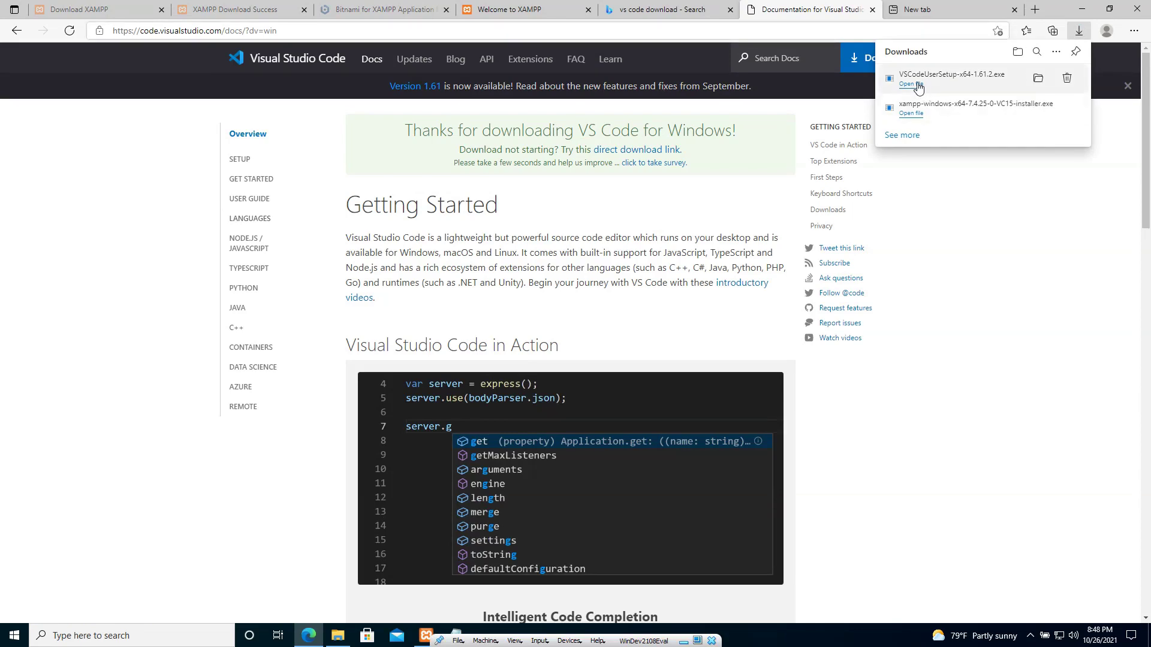
left_click(1038, 80)
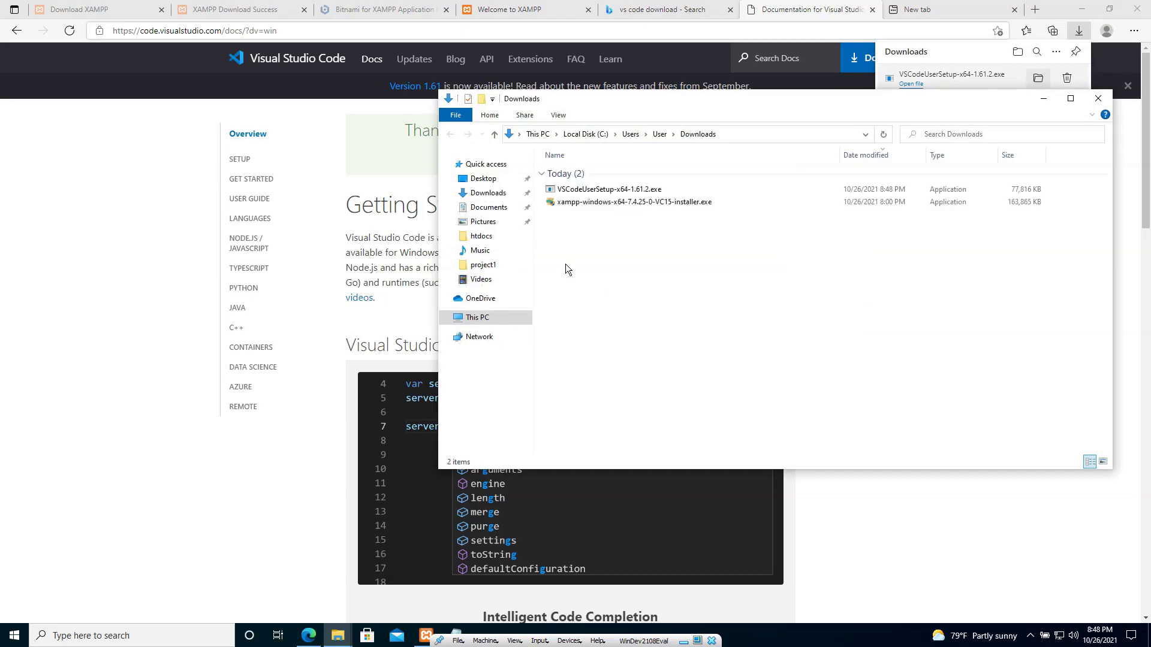
left_click(603, 190)
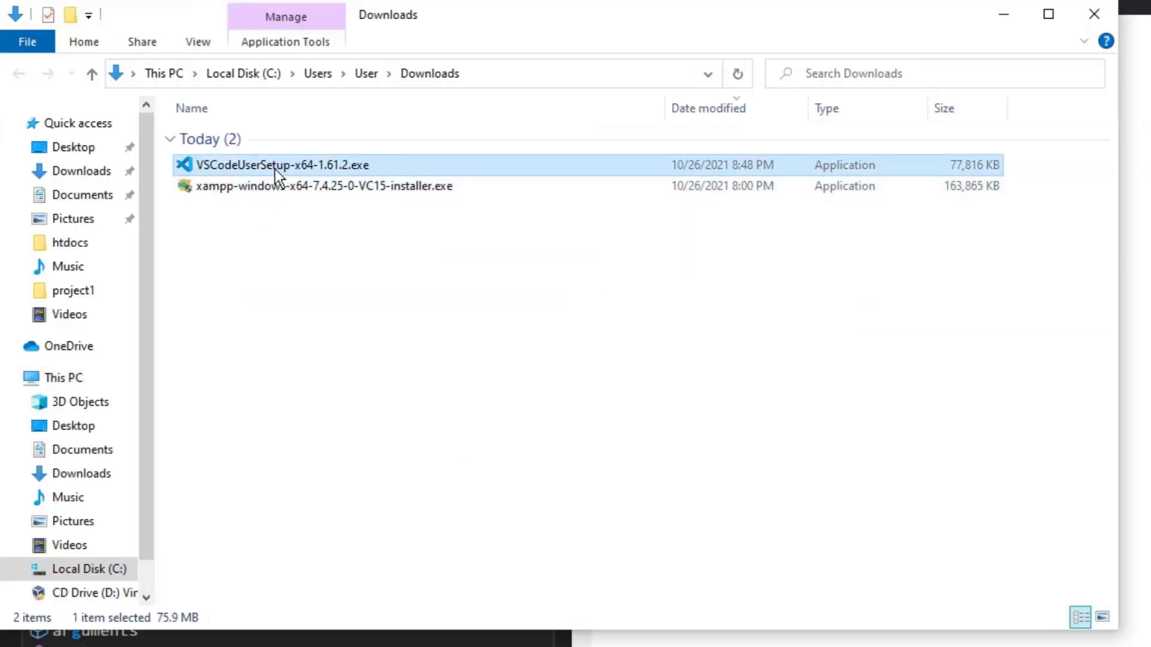
double_click(275, 169)
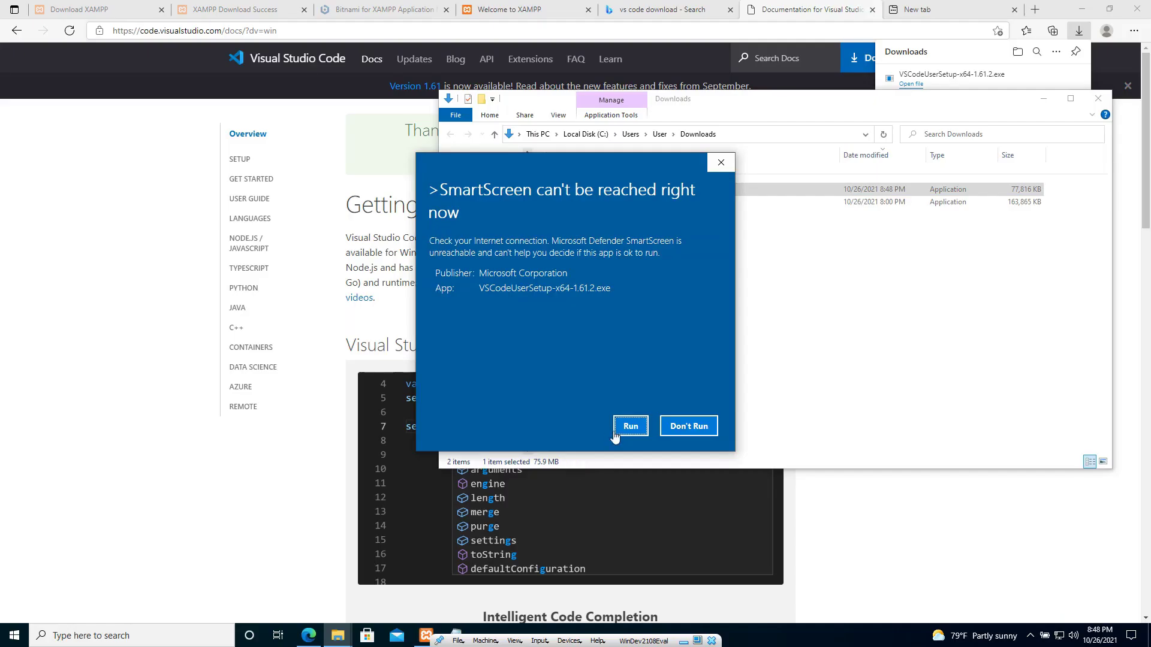
left_click(630, 427)
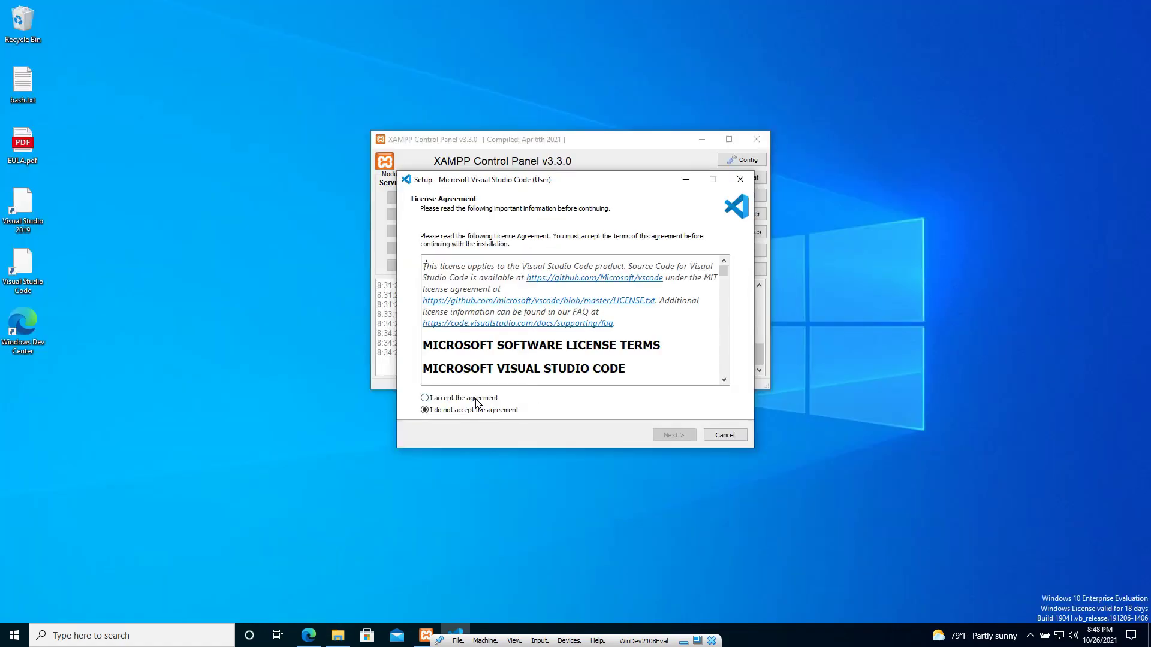
Accept the license, install Visual Studio Code with the default location, Start Menu folder and tasks, and launch it in a maximized window.
left_click(477, 399)
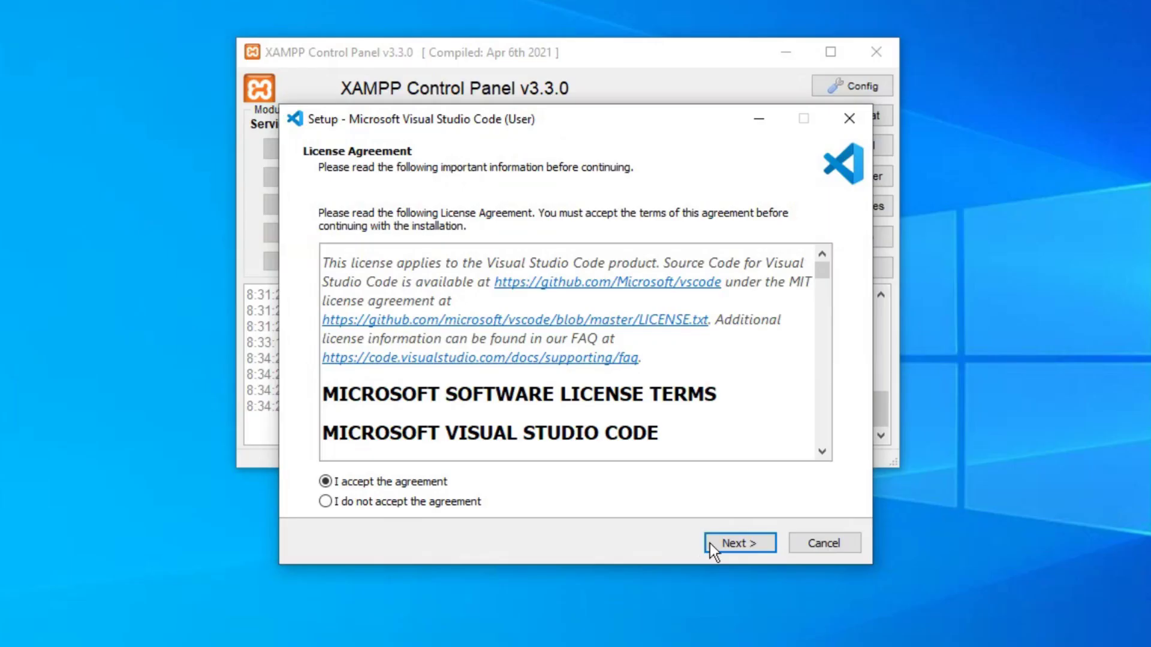
left_click(662, 435)
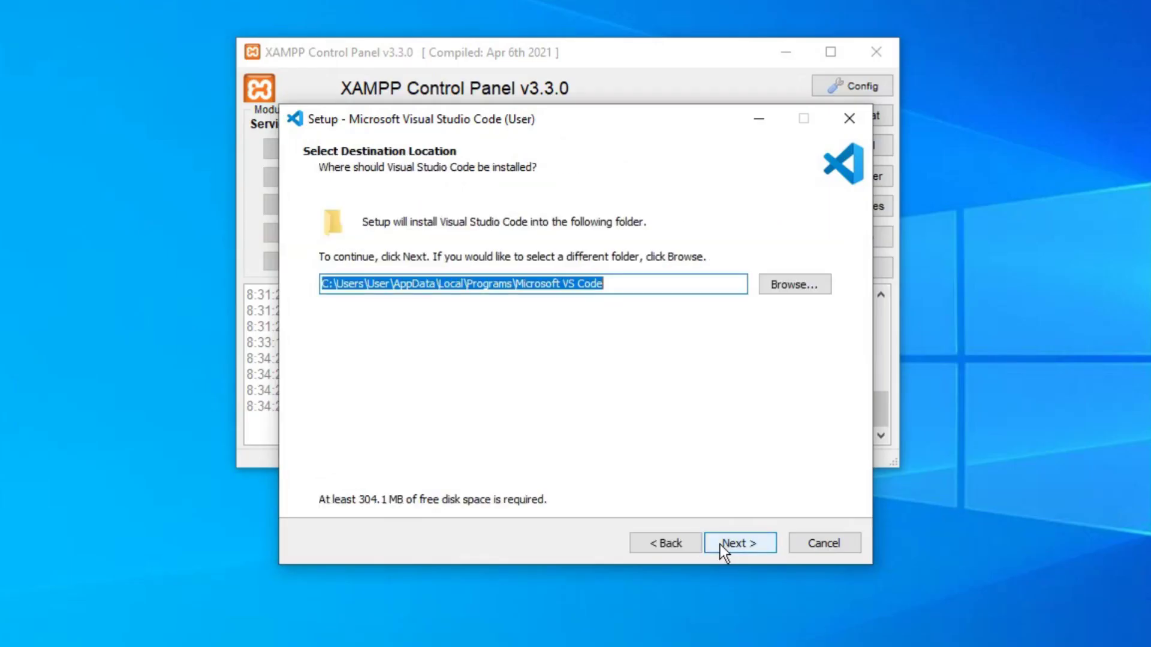
left_click(720, 544)
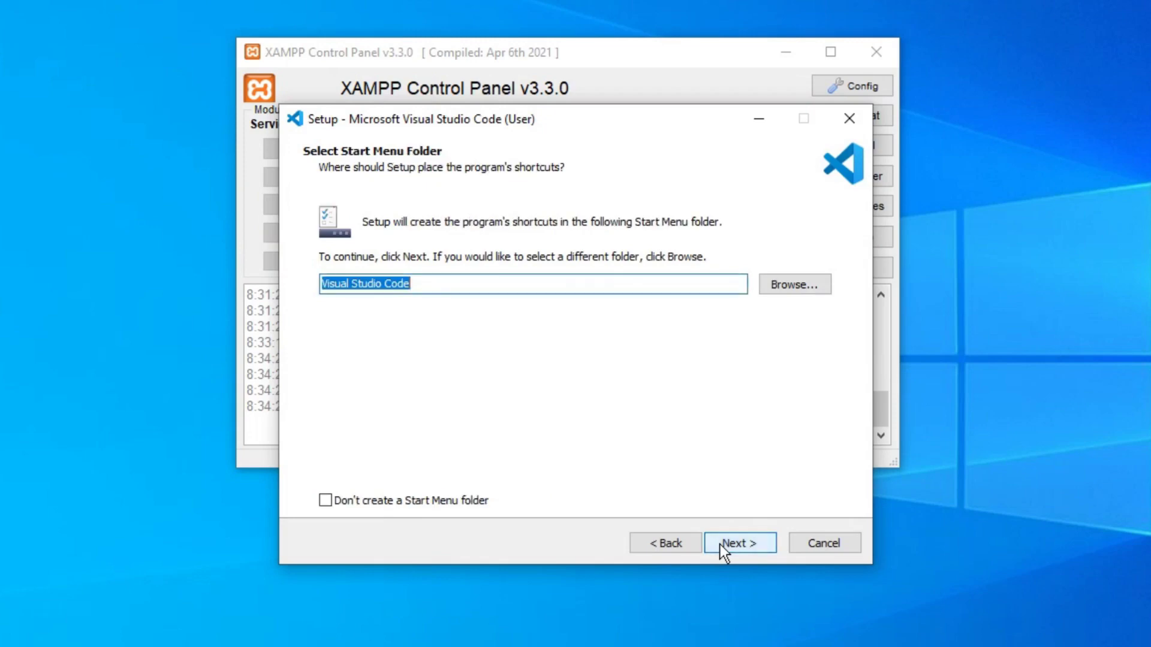
left_click(720, 544)
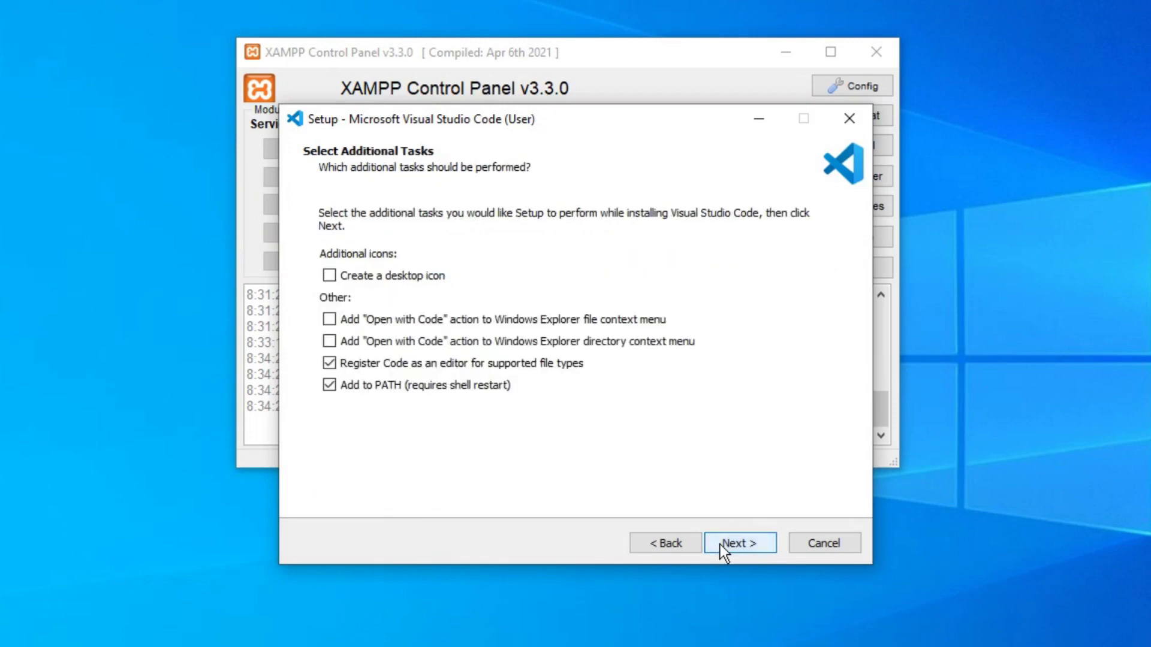
left_click(721, 544)
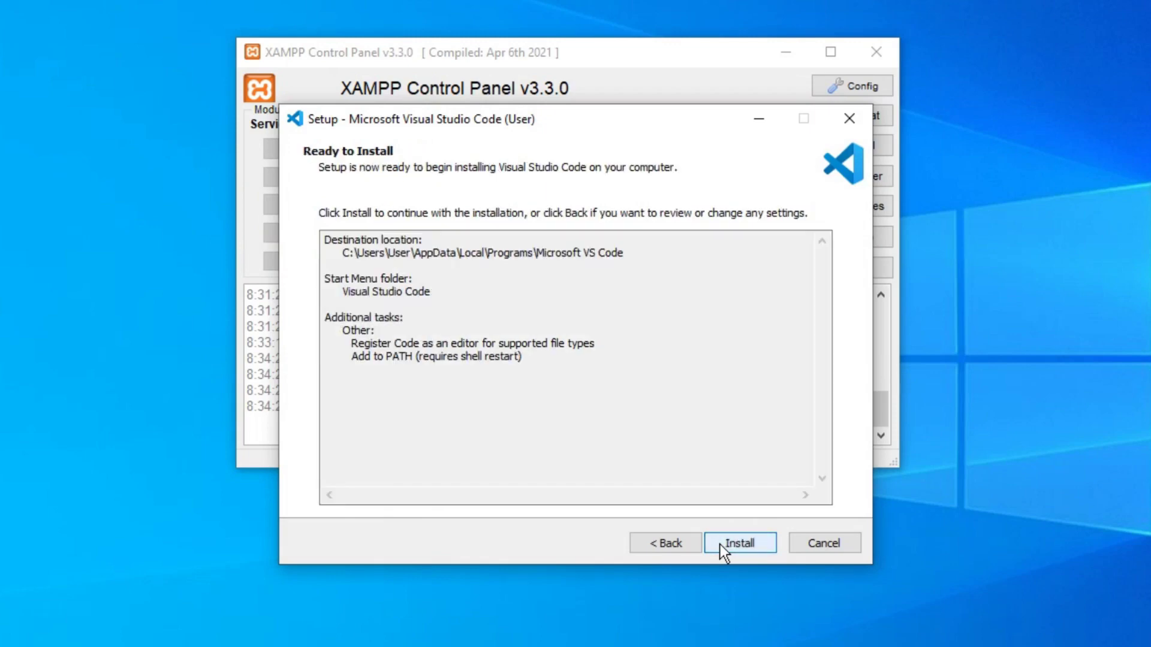
left_click(721, 544)
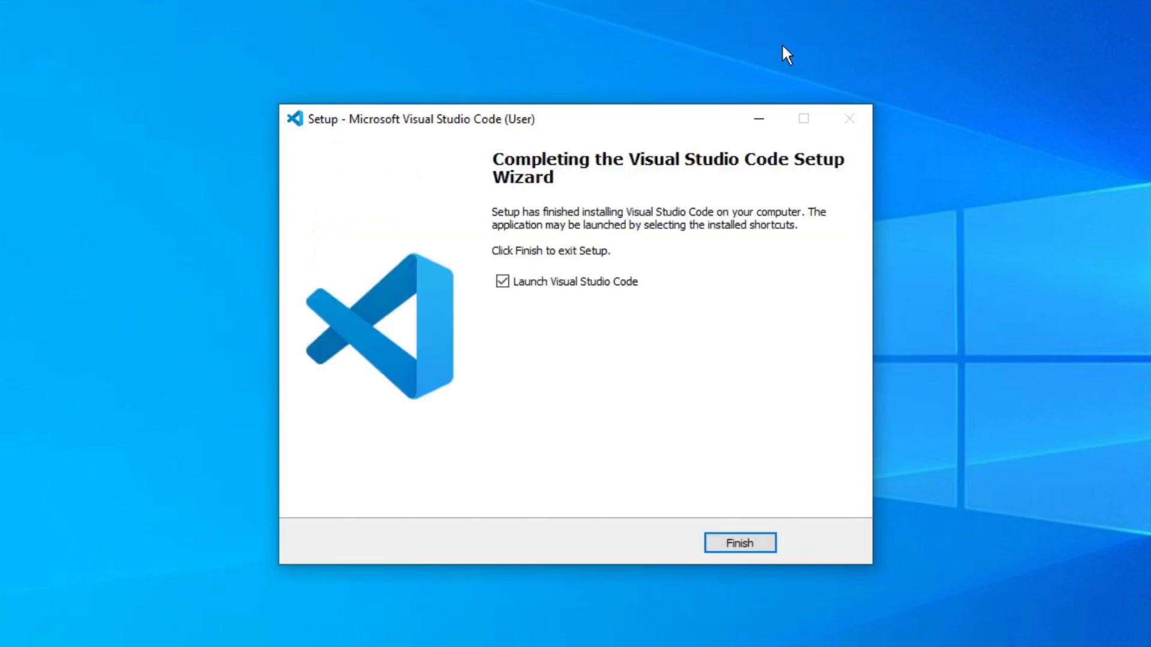
left_click(752, 542)
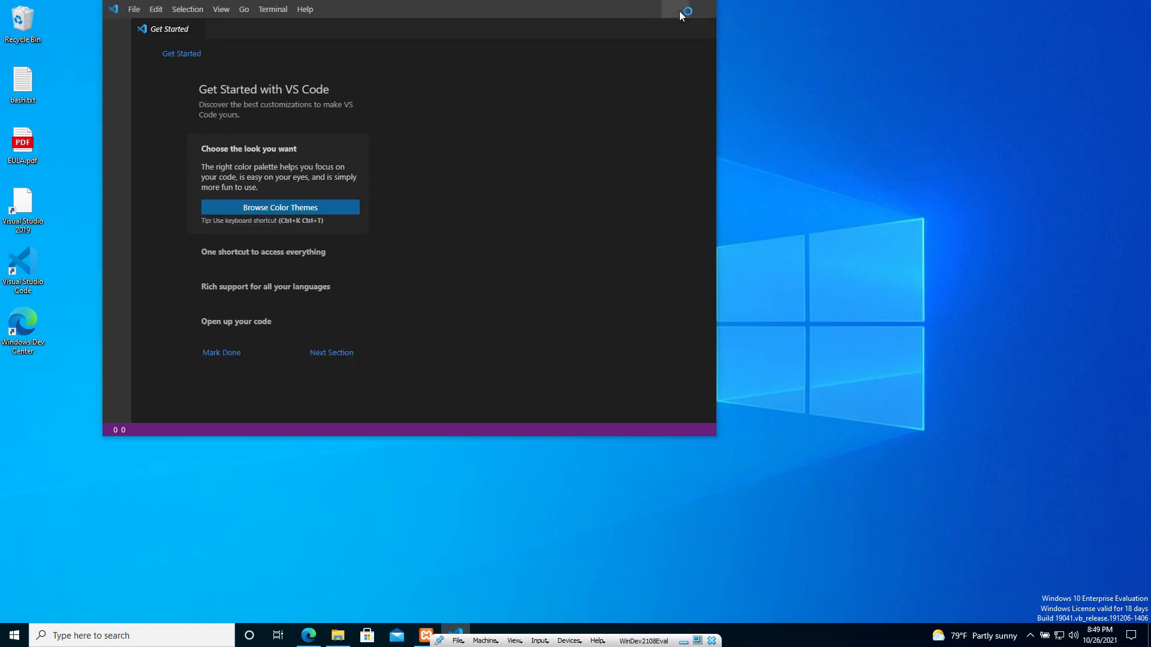
left_click(679, 11)
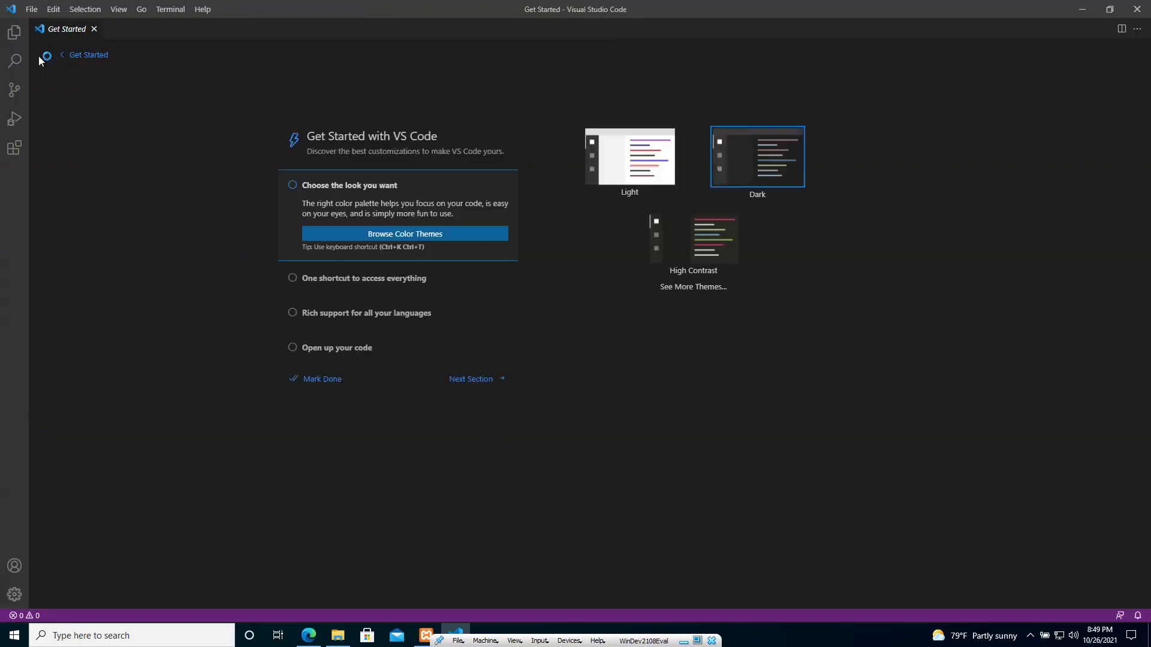
Open the project1 folder from C:\xampp\htdocs in Visual Studio Code and trust its authors.
left_click(32, 10)
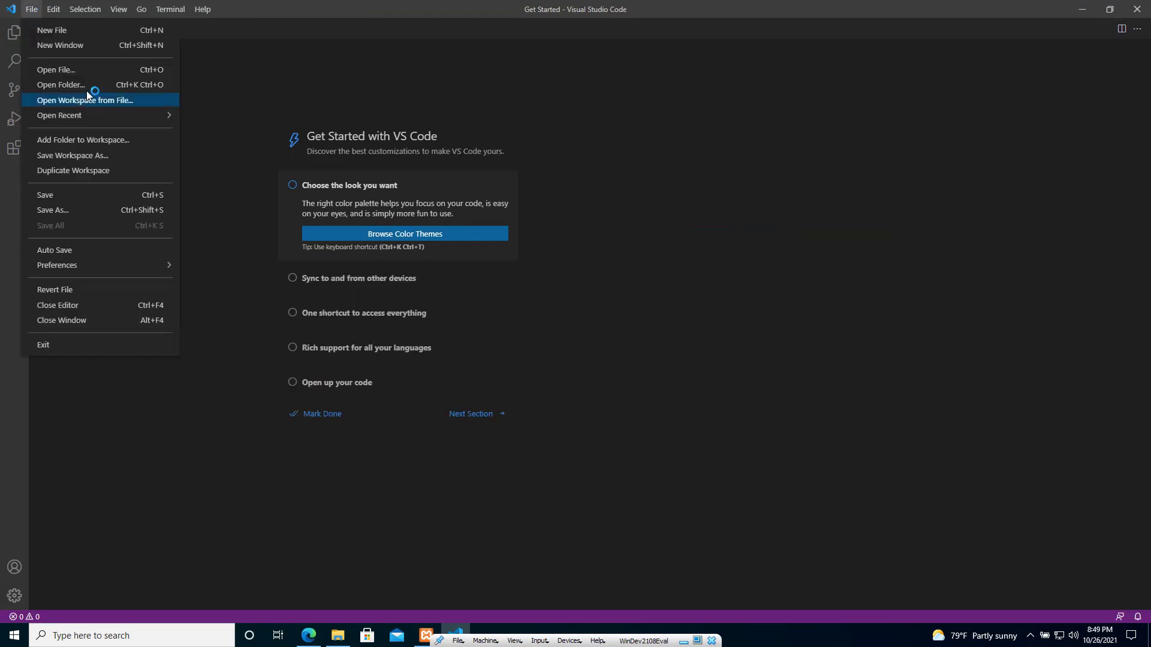
left_click(86, 96)
left_click(34, 11)
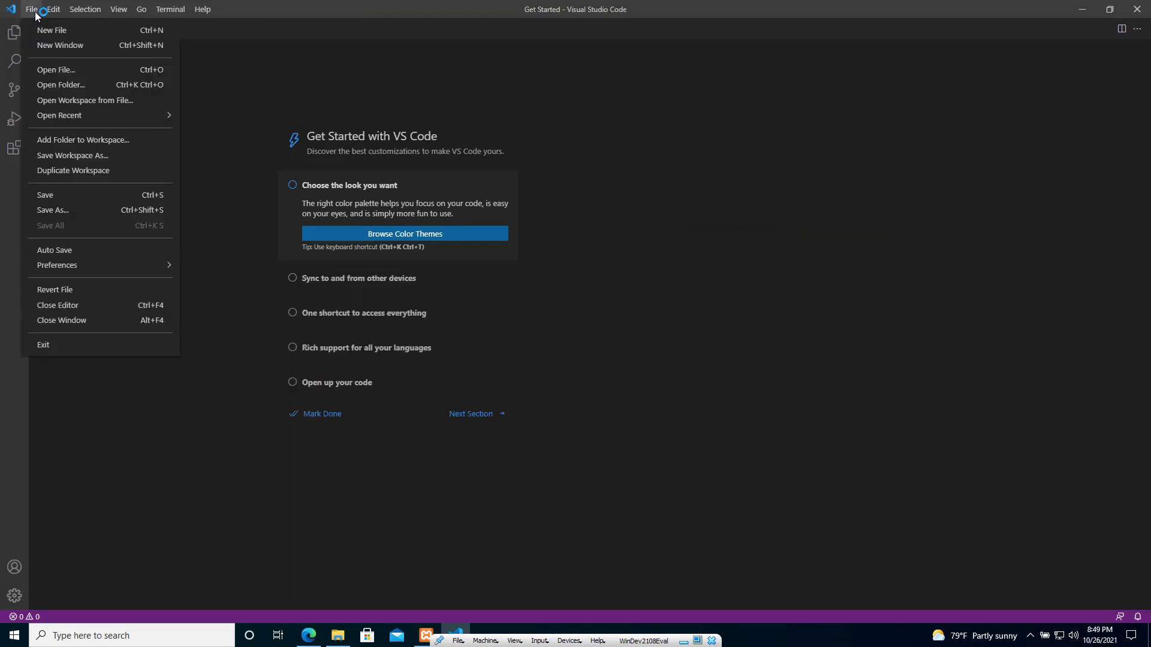
left_click(64, 89)
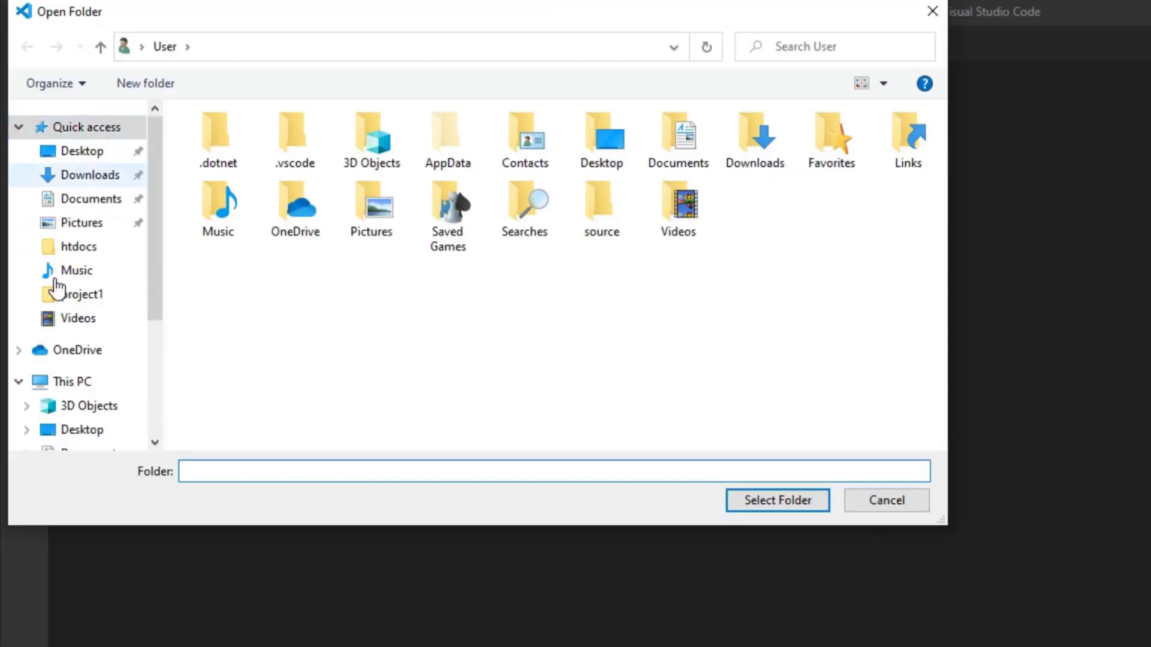
left_click(78, 248)
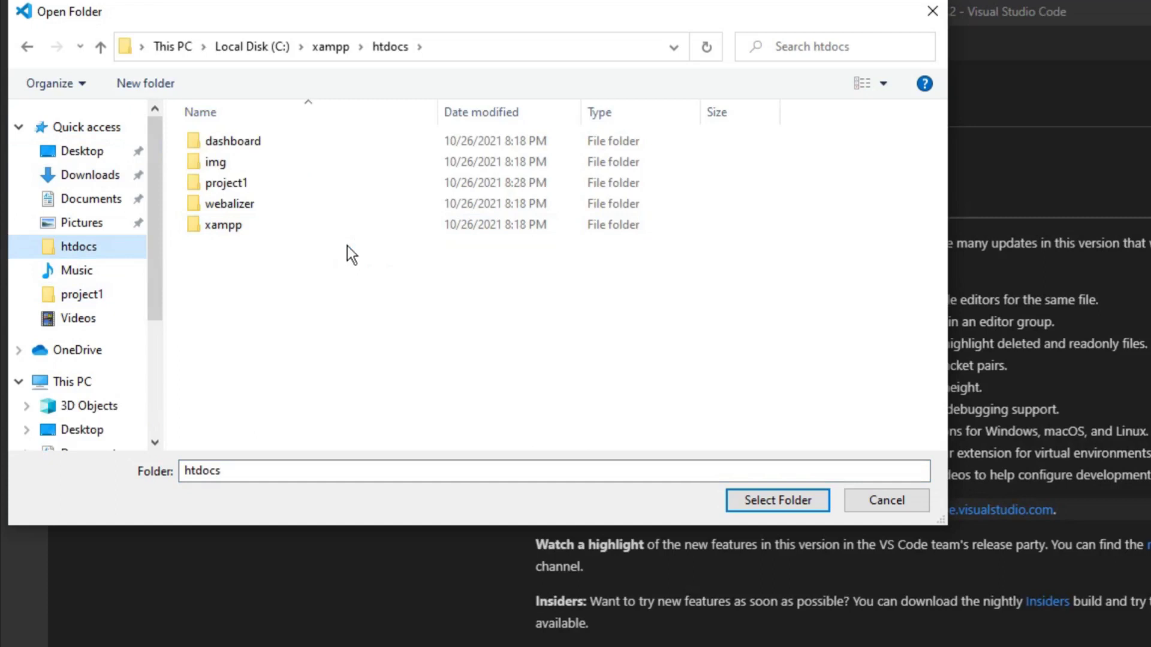
double_click(247, 187)
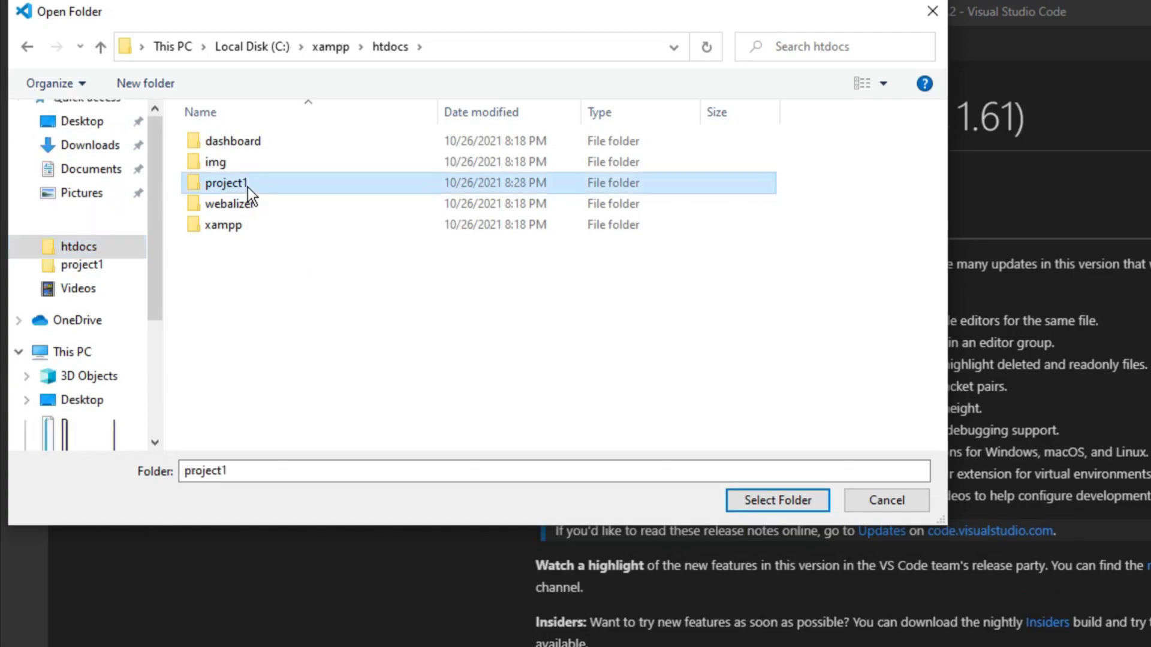
left_click(778, 501)
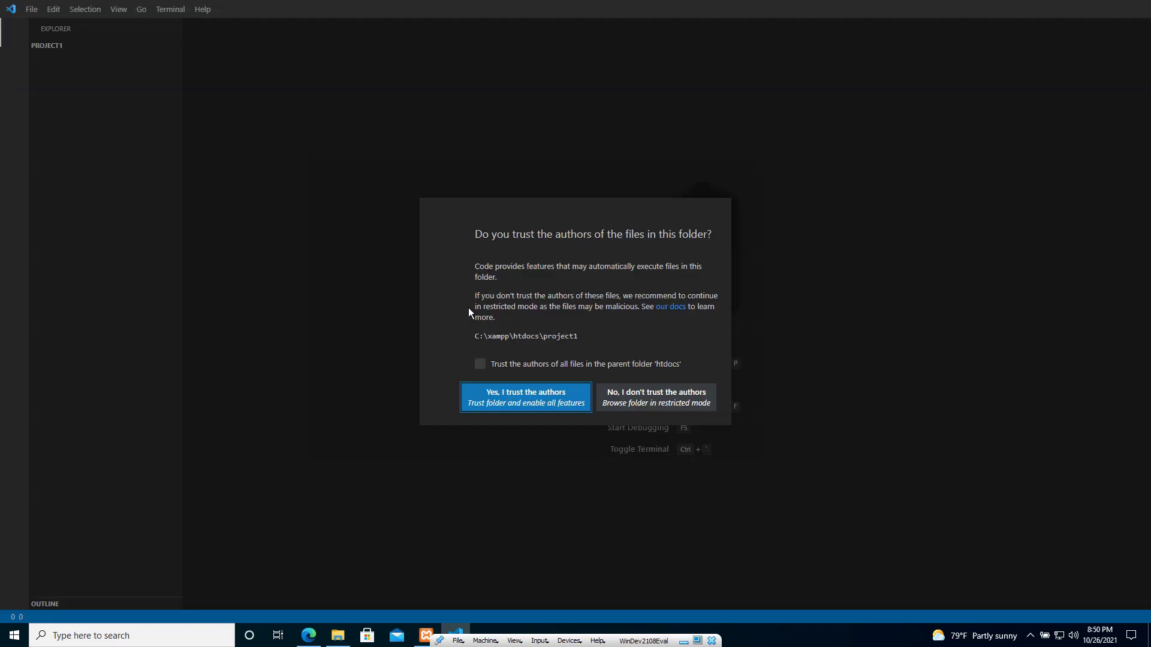
left_click(507, 393)
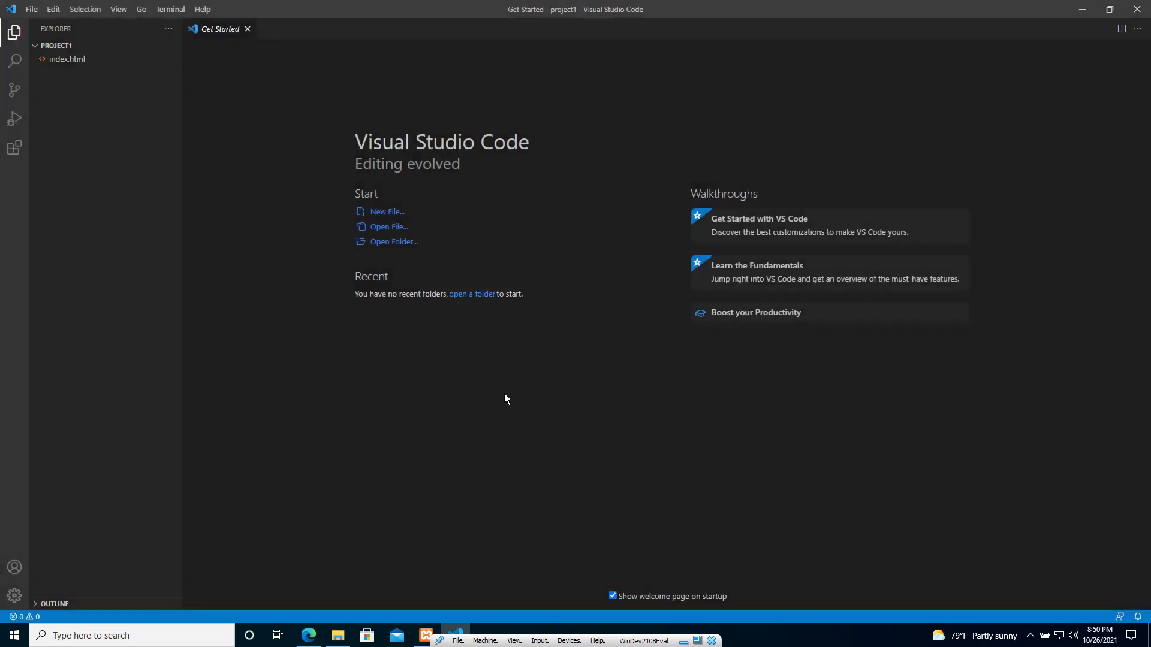
Open index.html in the project1 folder and rename the file to index.php.
double_click(67, 59)
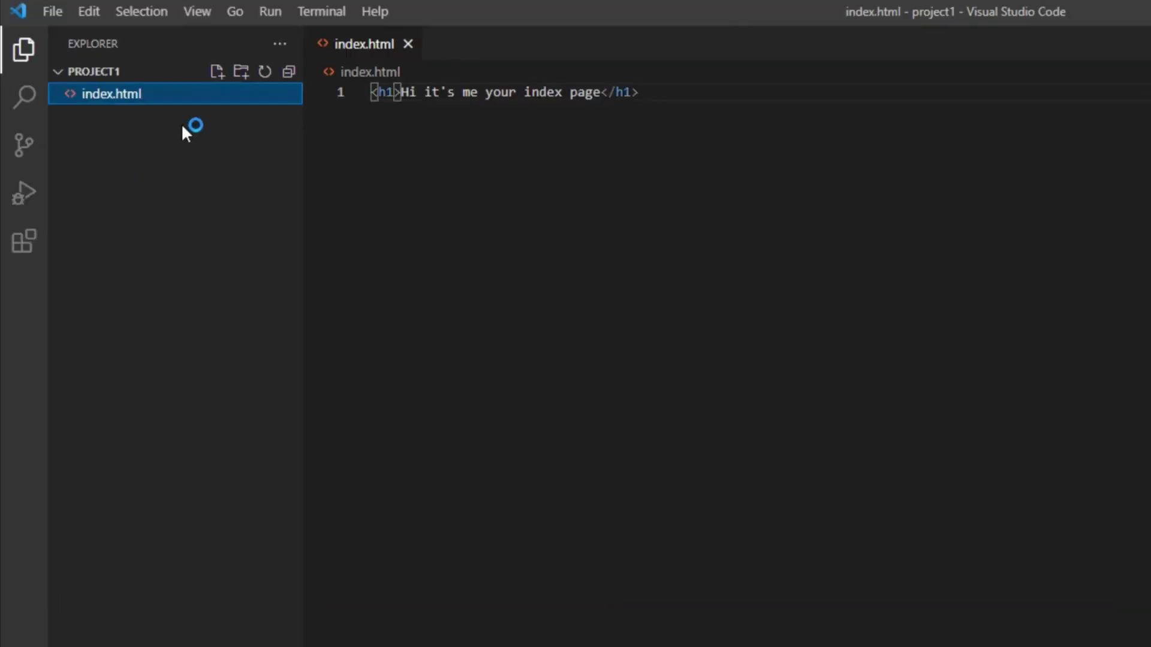
right_click(198, 98)
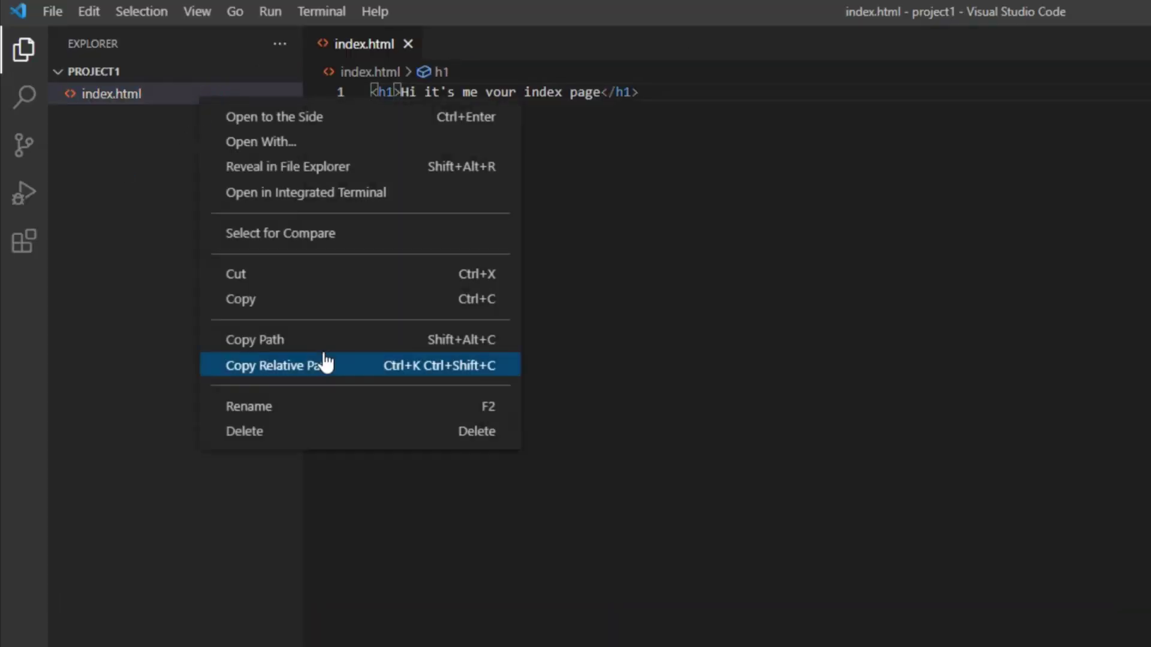
left_click(283, 409)
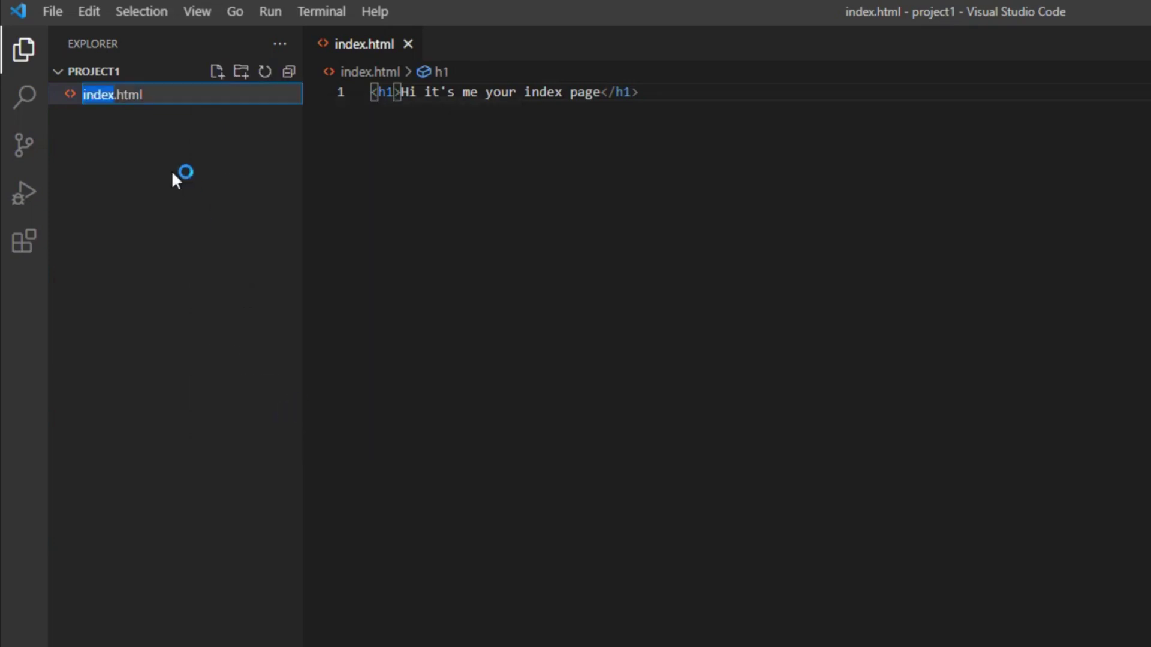
left_click_drag(165, 97, 68, 96)
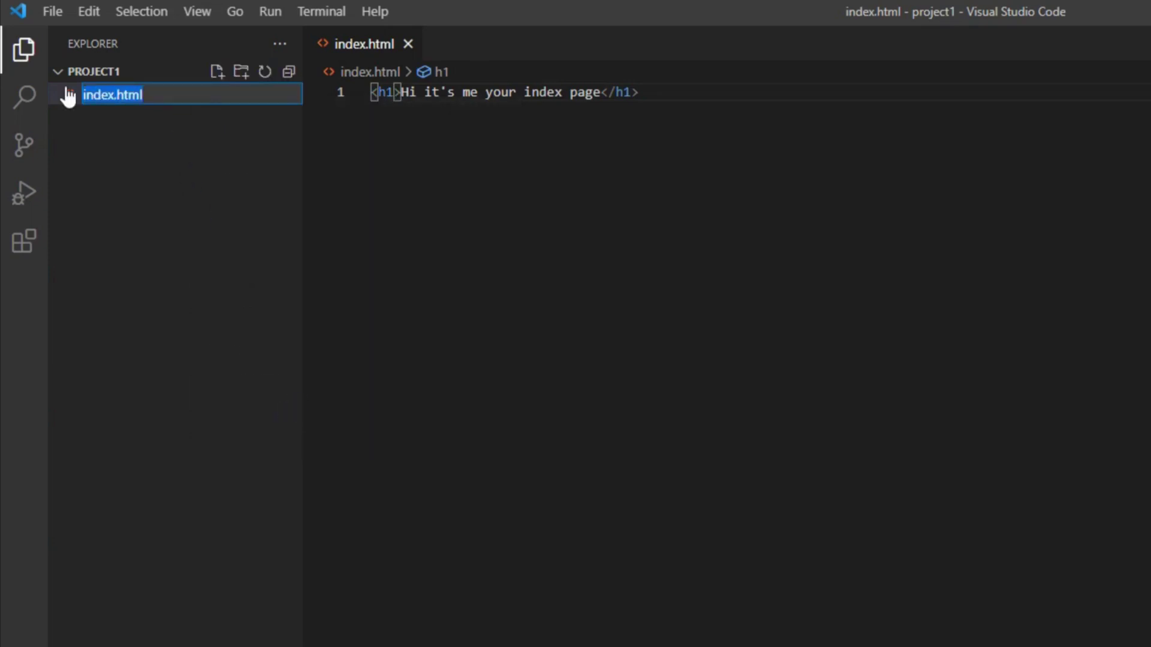
type("index.php")
key("Return")
Replace the contents of index.php with an opening <?php tag and the line "echo phpinfo();", and save the file.
left_click(815, 278)
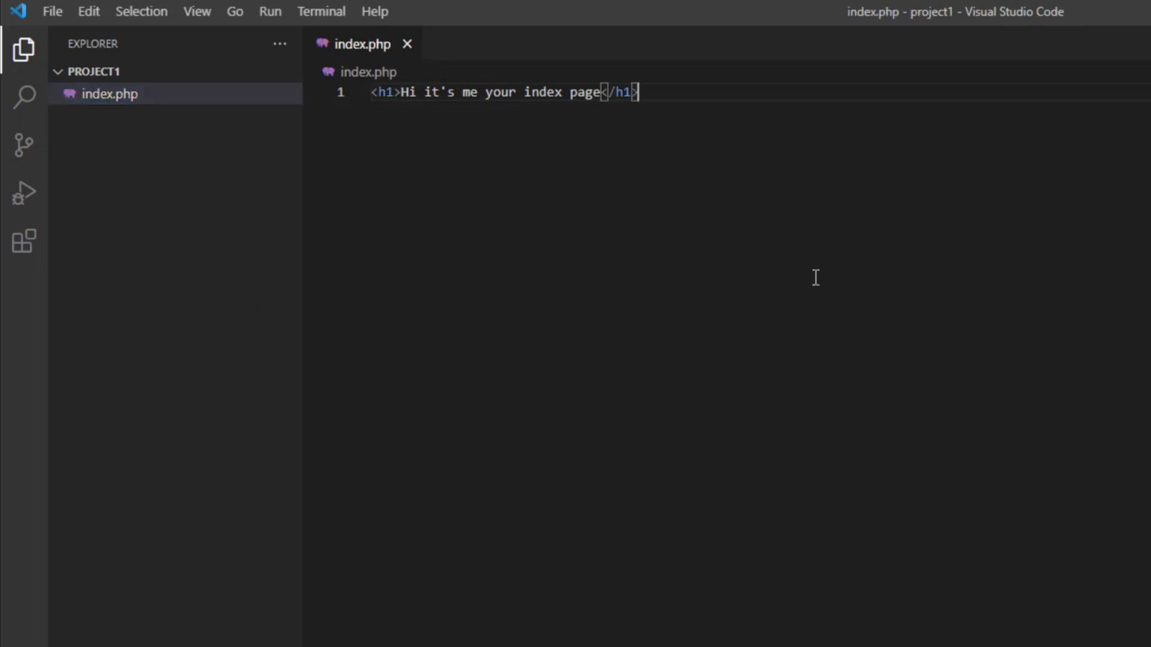
key("ctrl+a")
key("BackSpace")
type("<?php")
key("Return")
key("Return")
type("echo ")
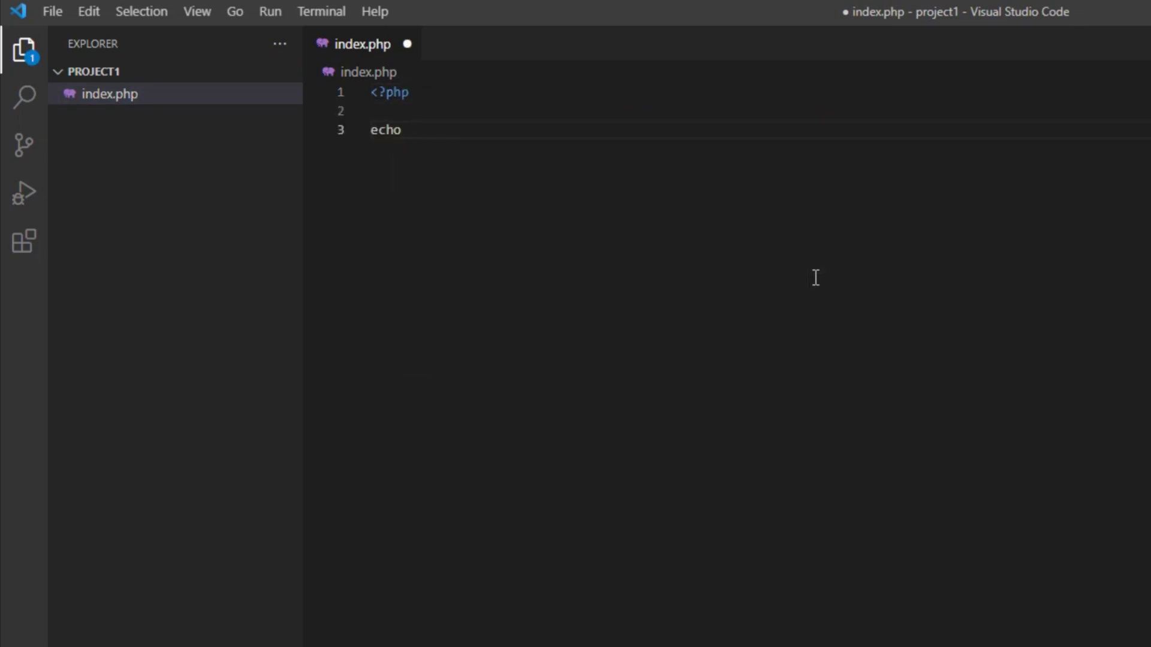
type("phpinf")
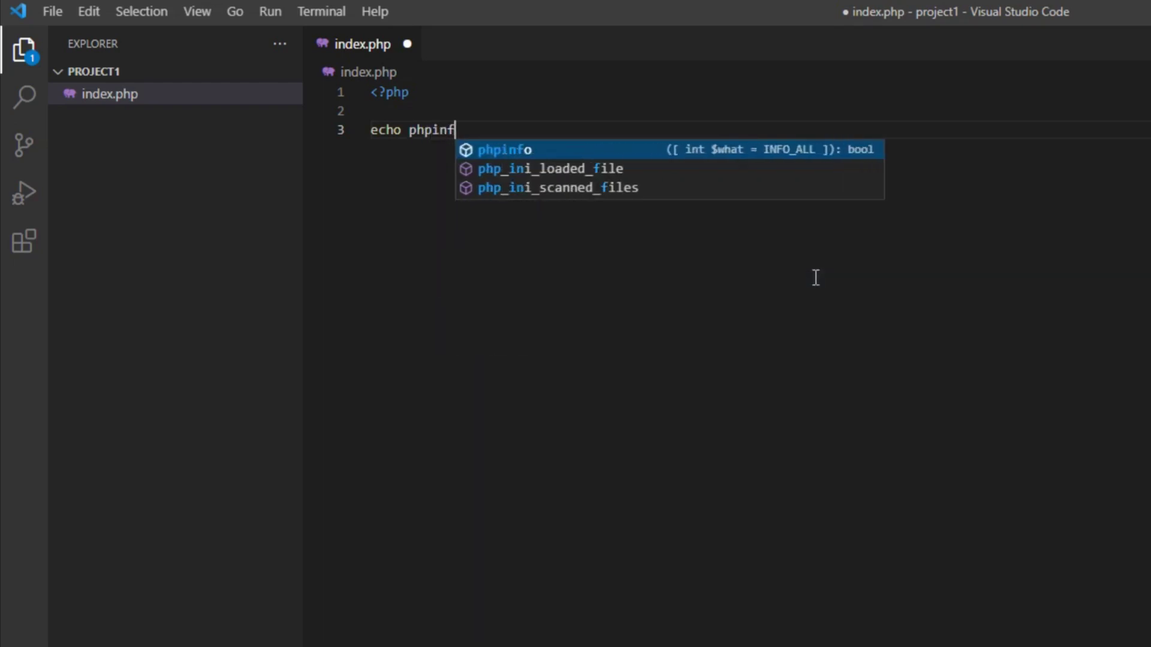
type("o();")
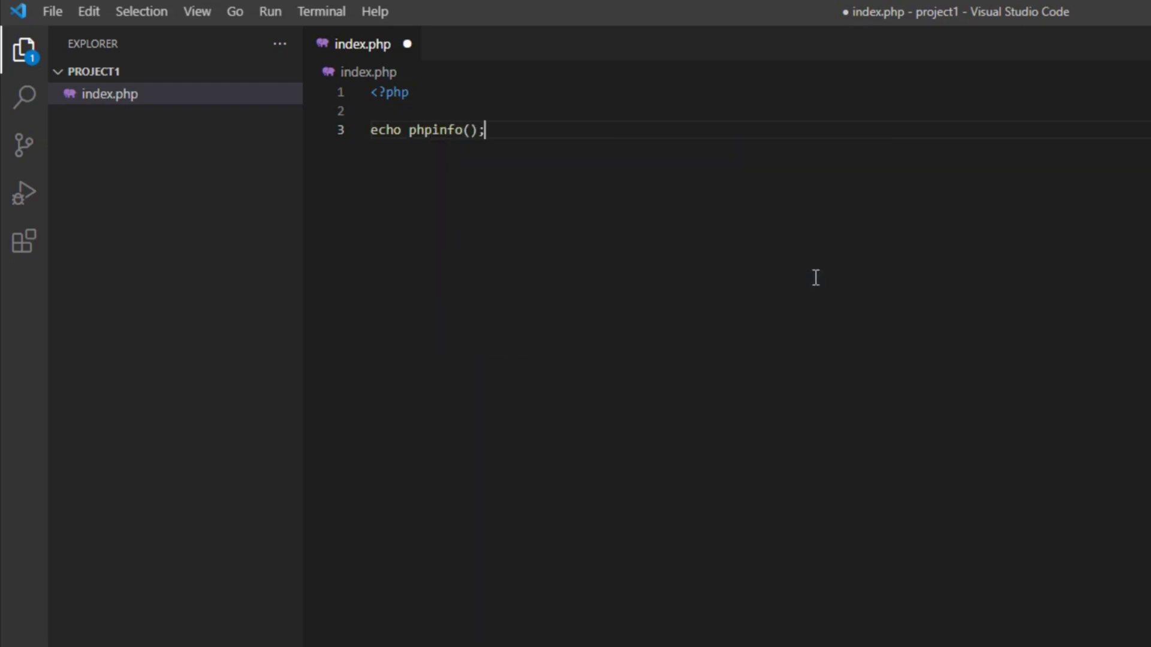
key("ctrl+s")
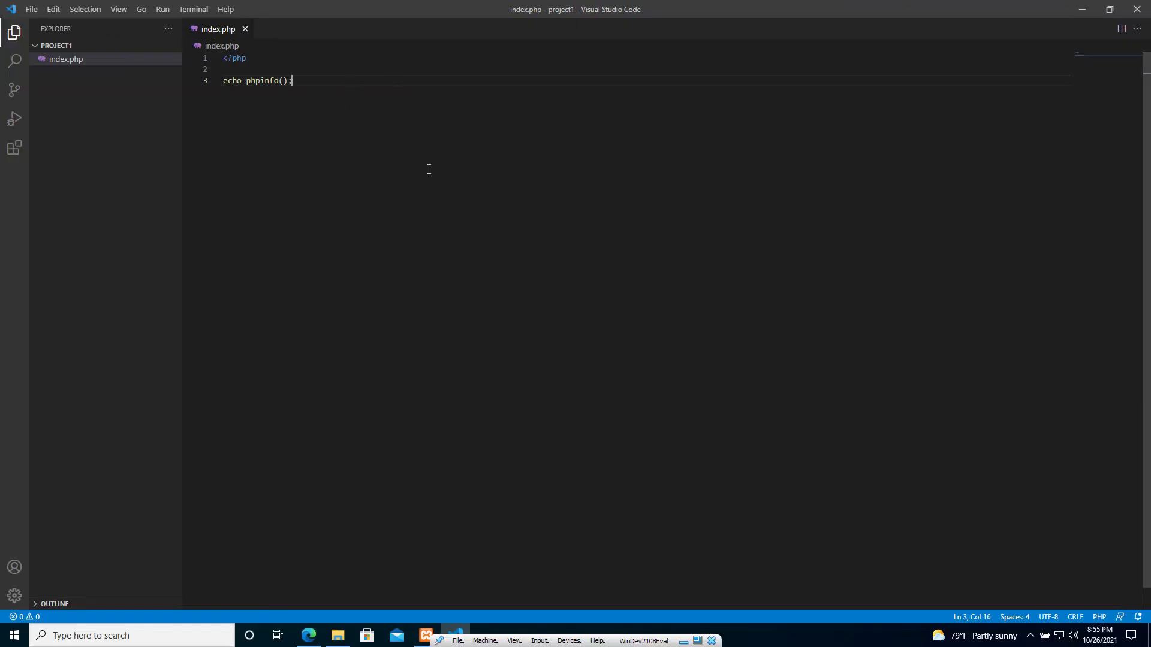
Switch to Edge, load localhost/project1/, and highlight the PHP version and the Loaded Configuration File path on the page.
left_click(308, 635)
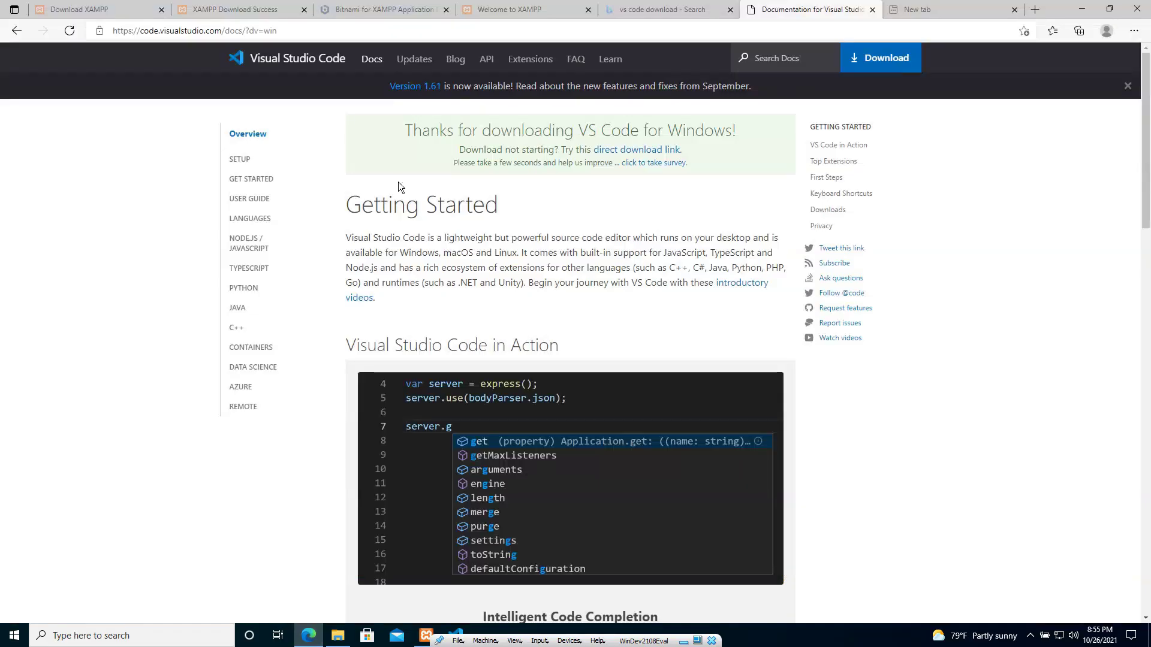
left_click(347, 33)
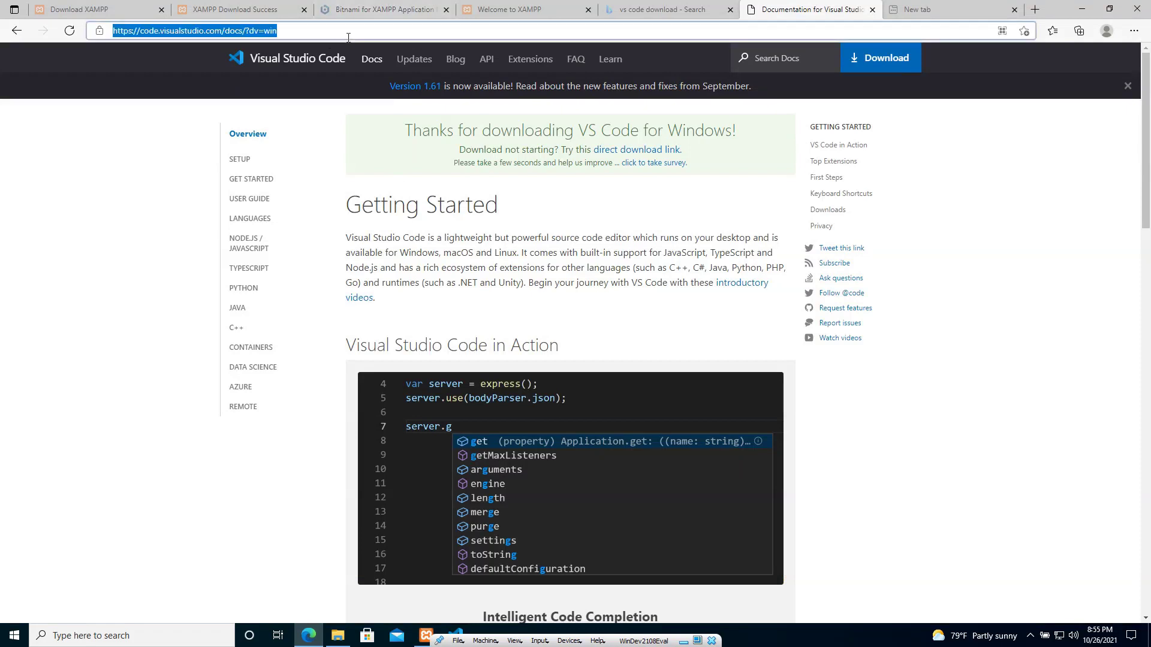
type("localhost/project1/")
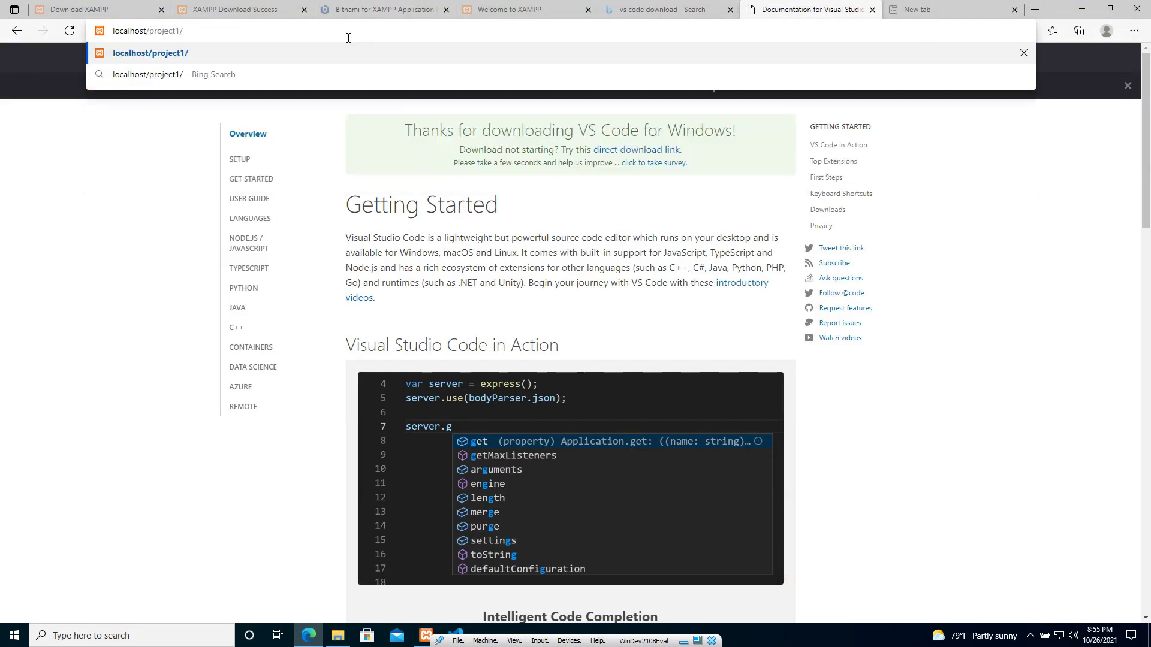
key("Return")
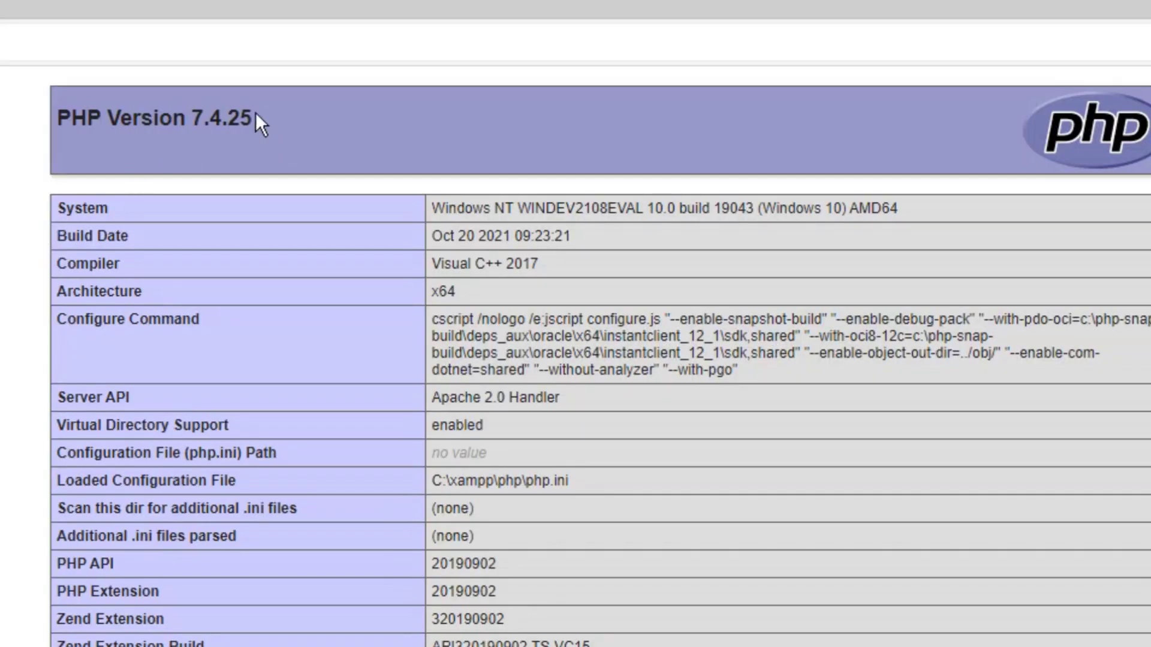
left_click_drag(255, 113, 146, 130)
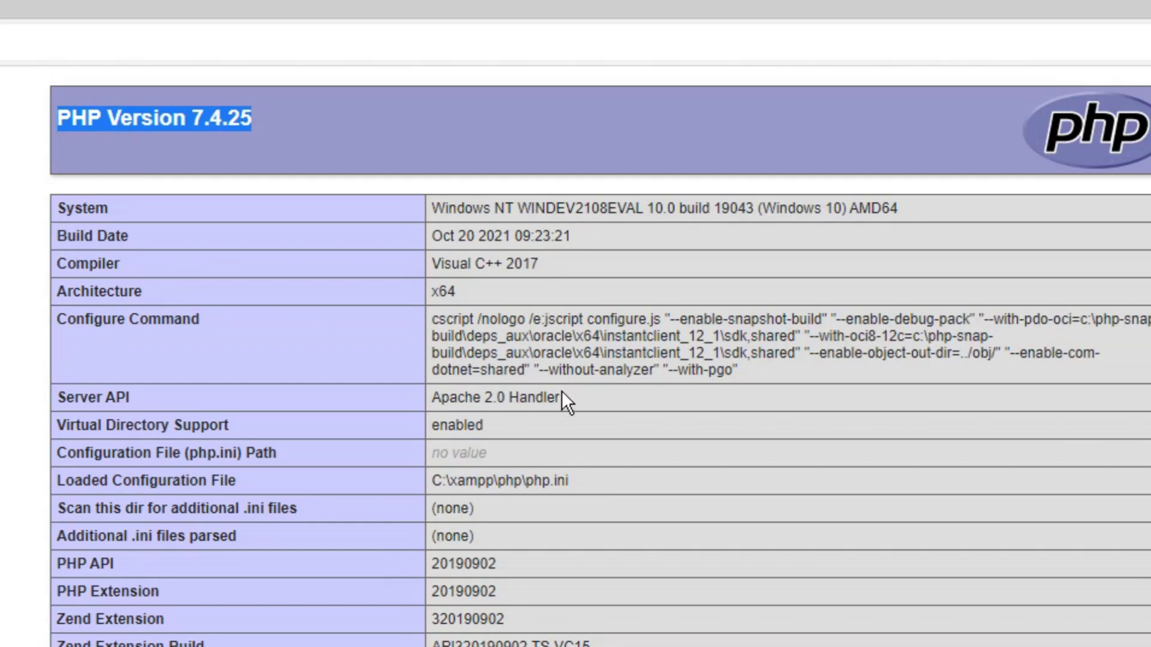
left_click_drag(568, 480, 390, 489)
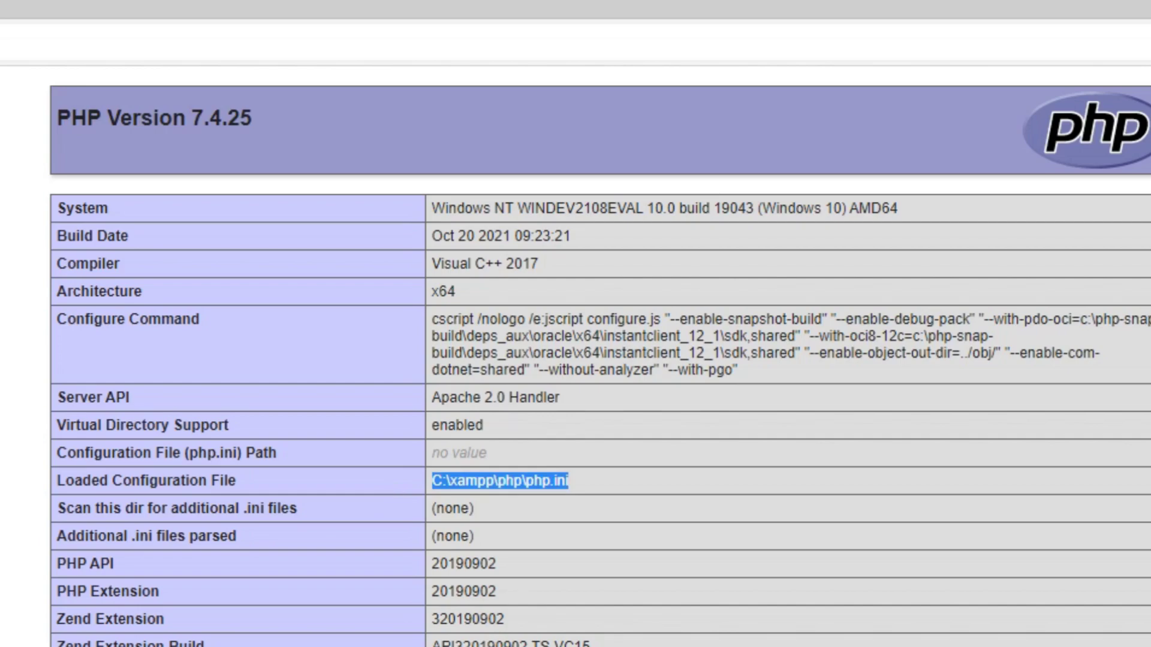
Look through the phpinfo page's configuration tables, from the Apache handler and environment down to the PDO and session sections.
scroll(606, 347, "down", 10)
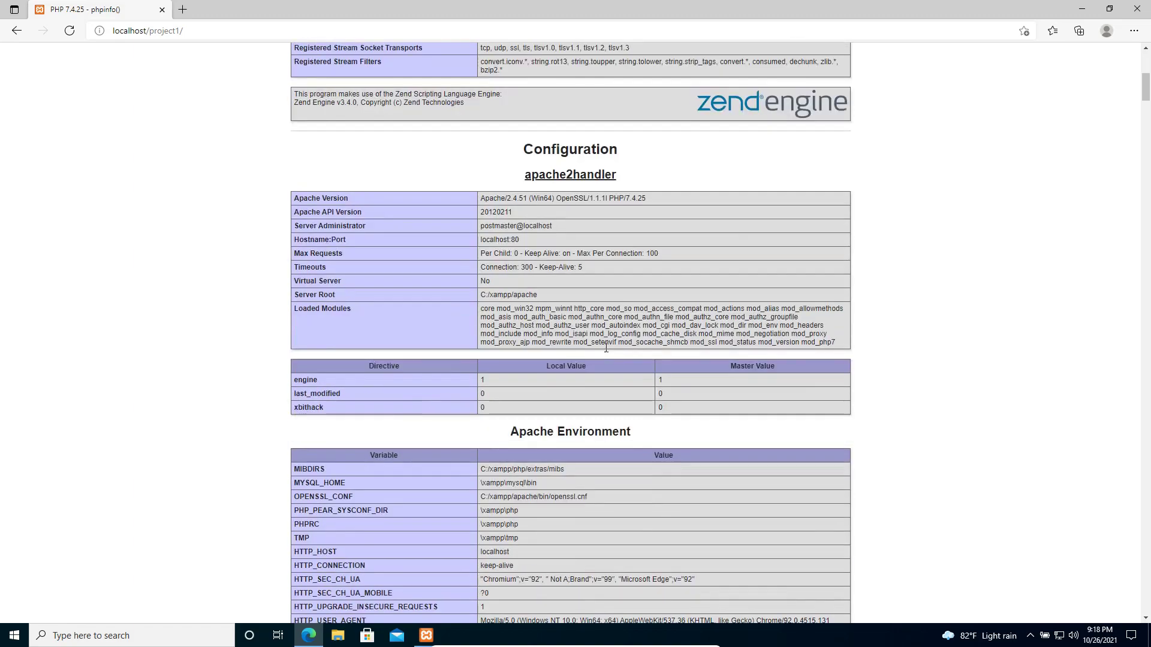
scroll(605, 347, "down", 6)
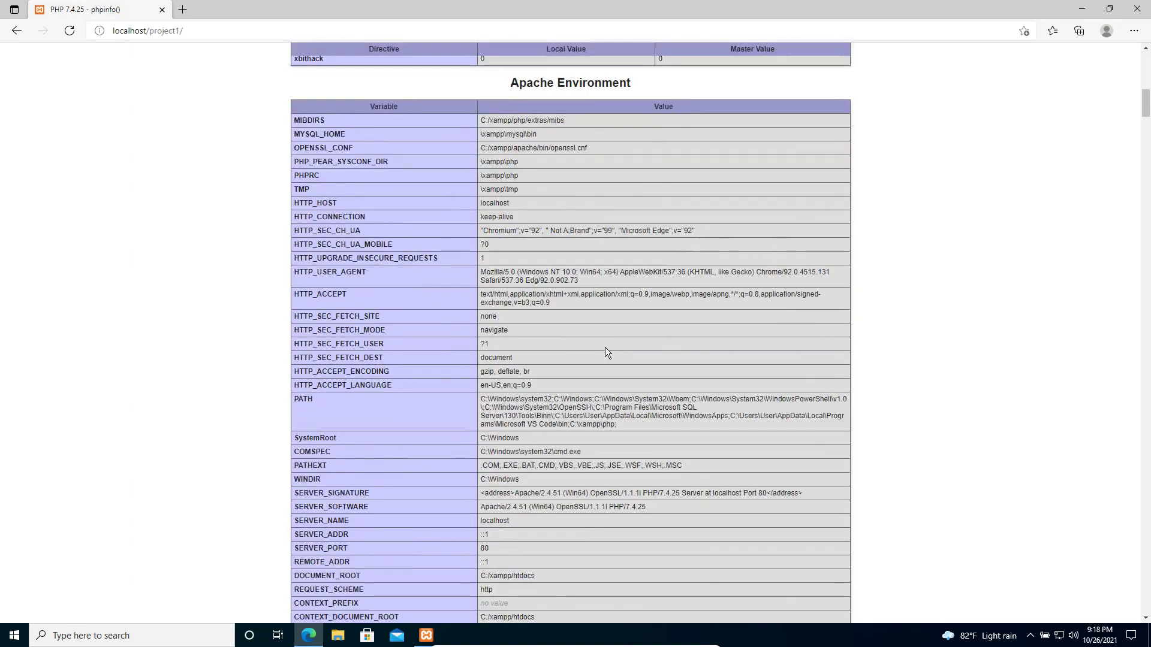
scroll(605, 353, "down", 12)
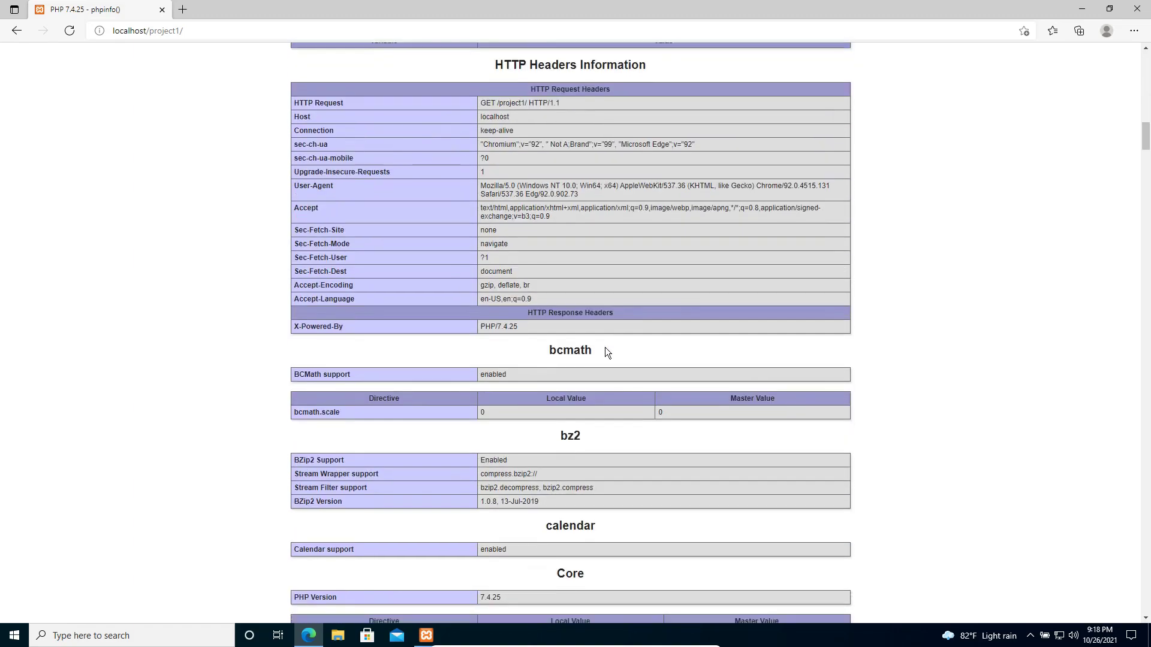
scroll(605, 347, "down", 18)
scroll(605, 353, "down", 20)
scroll(605, 348, "down", 14)
scroll(605, 347, "down", 13)
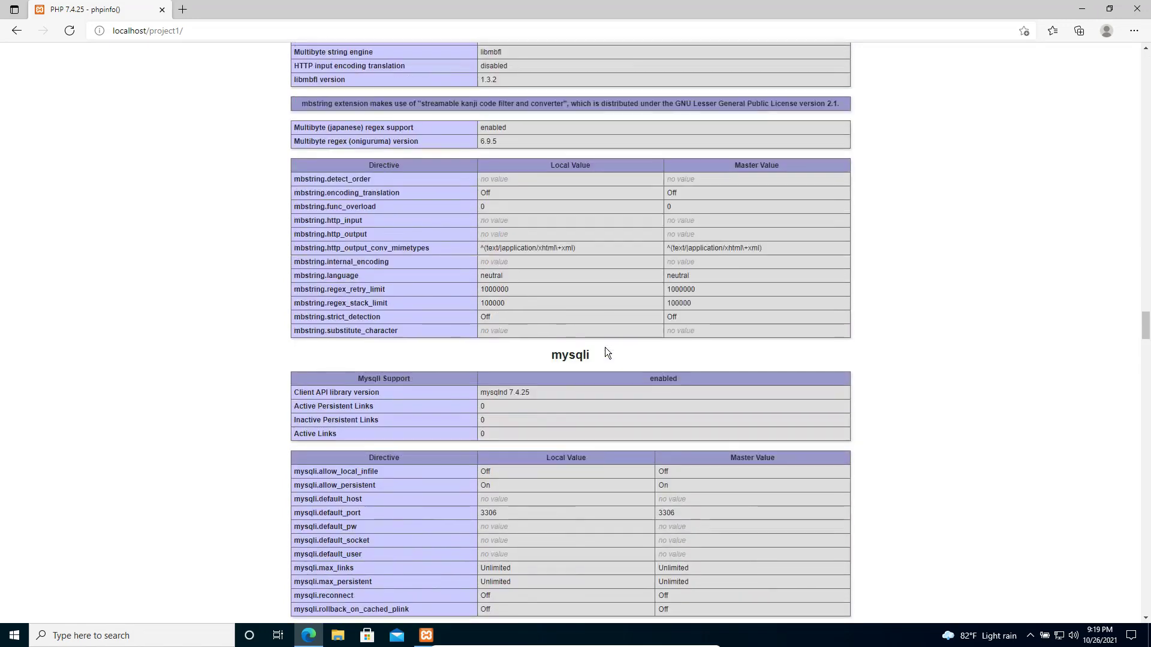
scroll(605, 347, "down", 10)
scroll(605, 348, "down", 3)
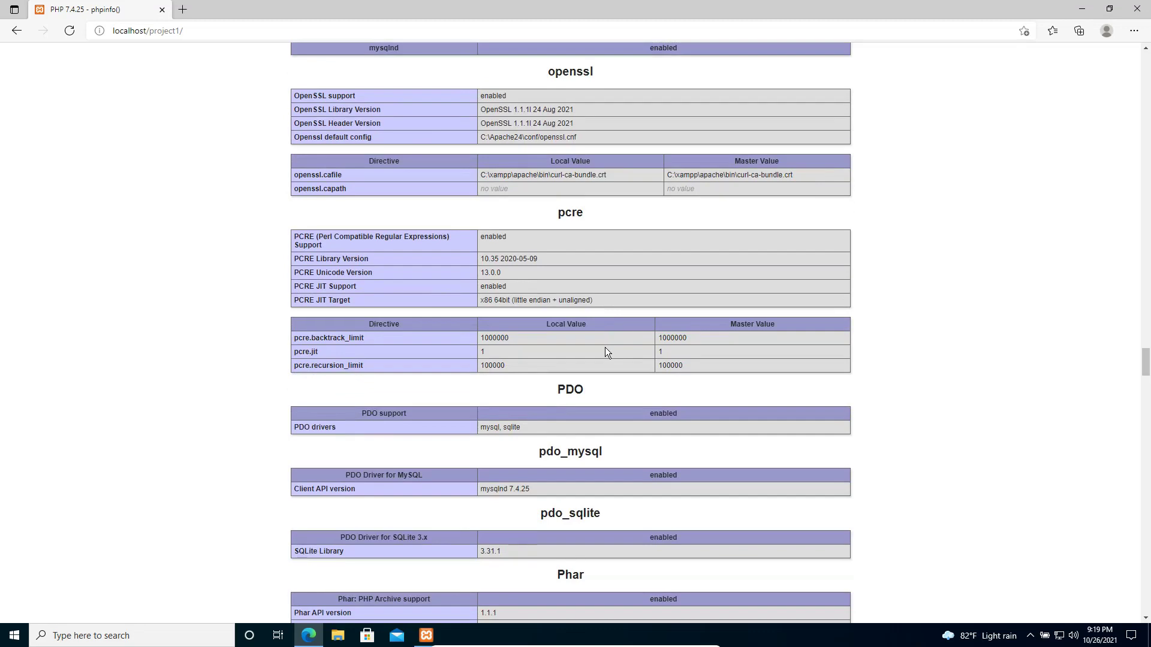
scroll(606, 352, "down", 11)
scroll(605, 347, "down", 2)
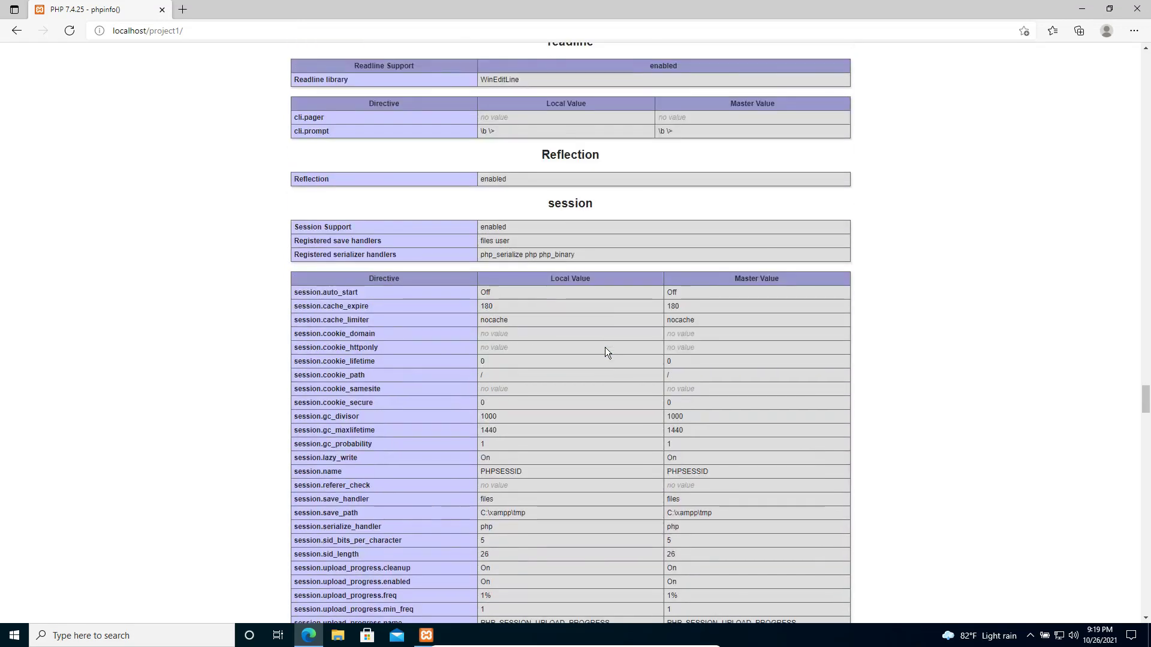
Remove project1/ from the address to load the XAMPP dashboard at localhost, and open its PHPInfo page.
left_click(150, 30)
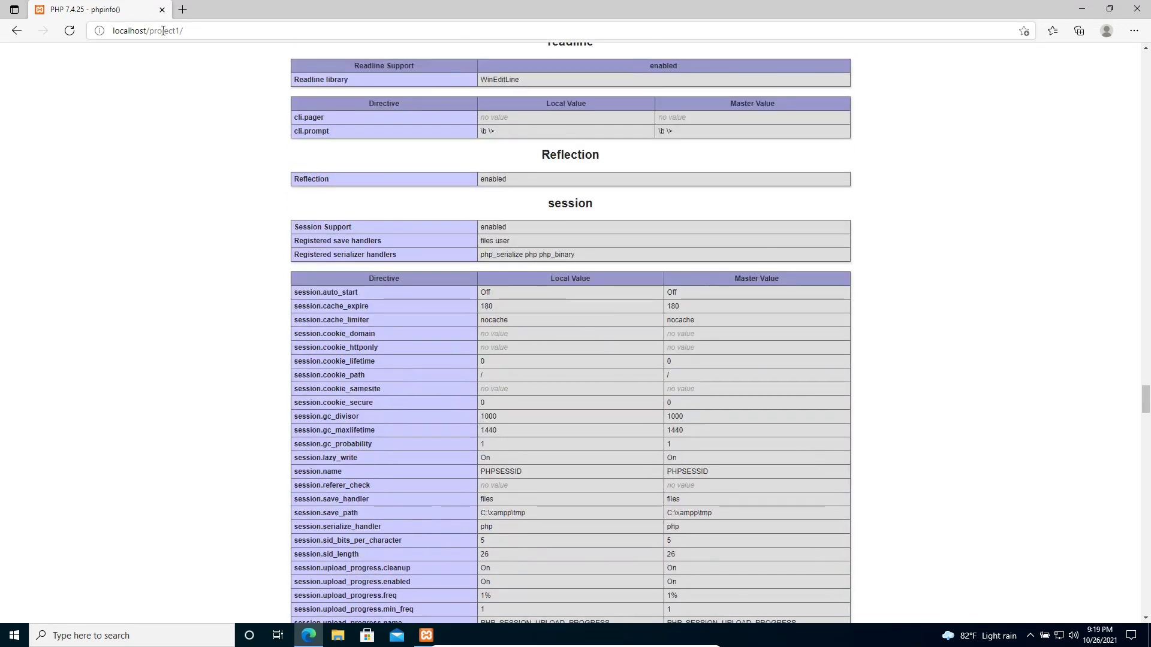
left_click_drag(149, 31, 308, 24)
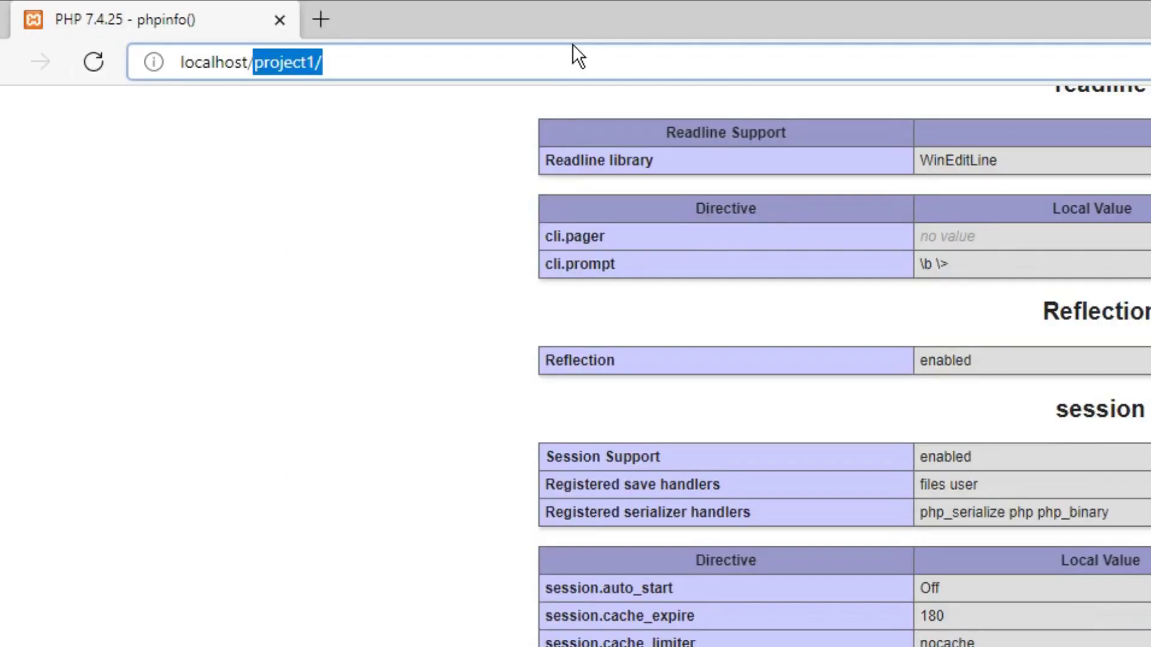
key("BackSpace")
key("Return")
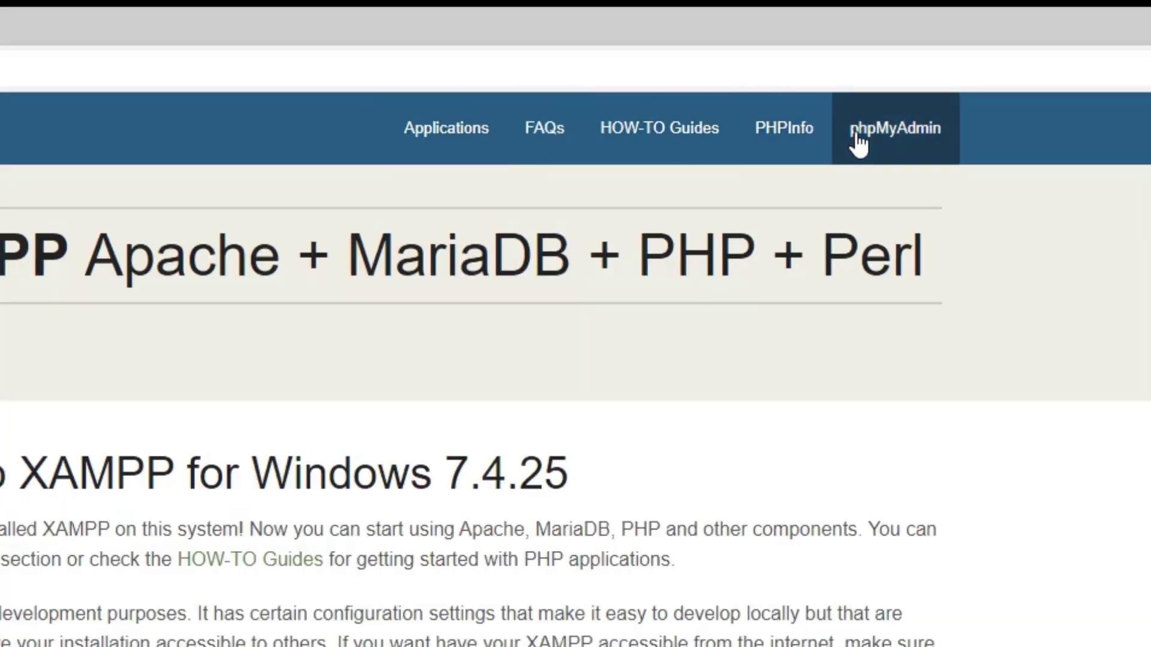
left_click(761, 132)
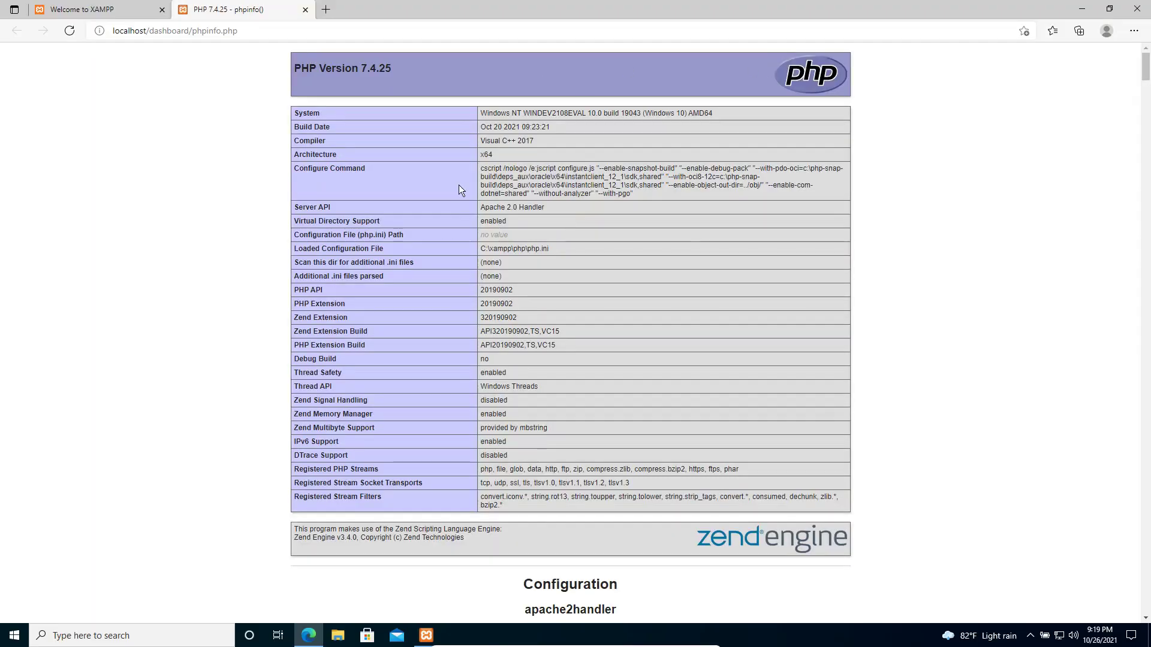
Return to the XAMPP dashboard, open phpMyAdmin from it, and select the page's address.
left_click(139, 12)
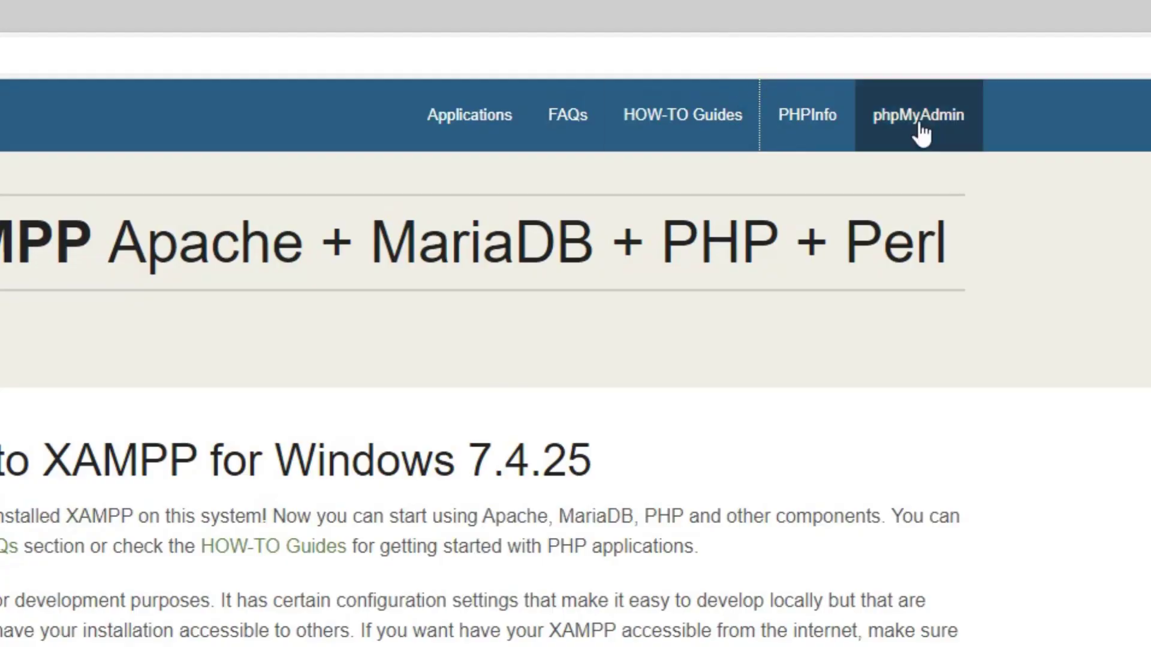
left_click(922, 133)
left_click(917, 125)
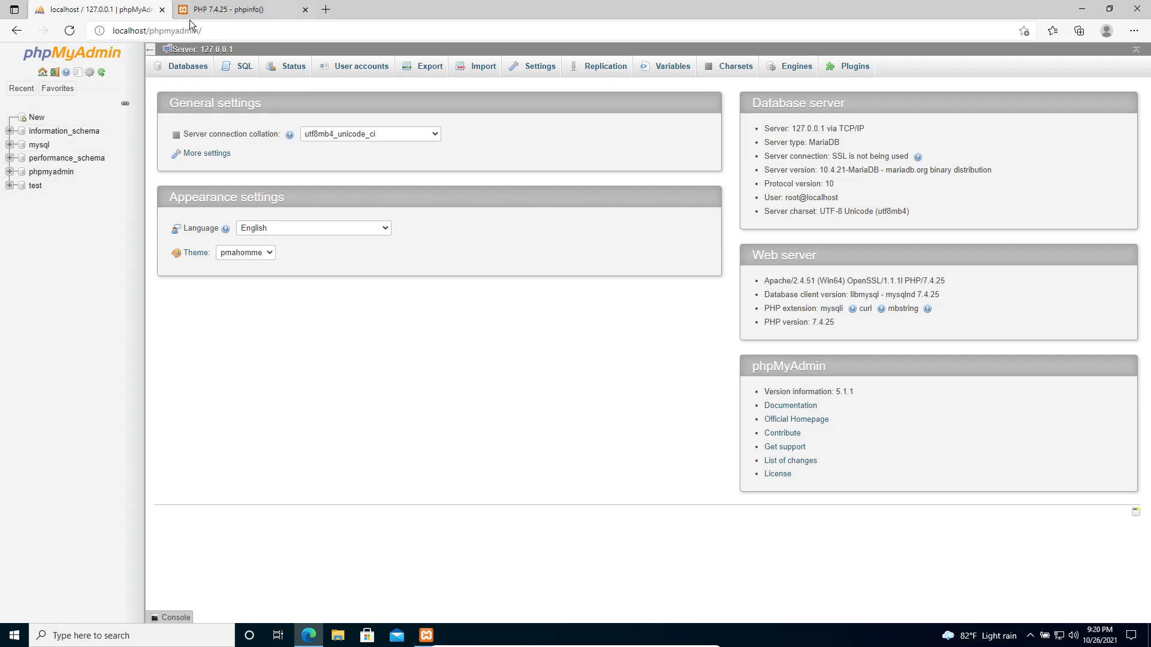
left_click(87, 34)
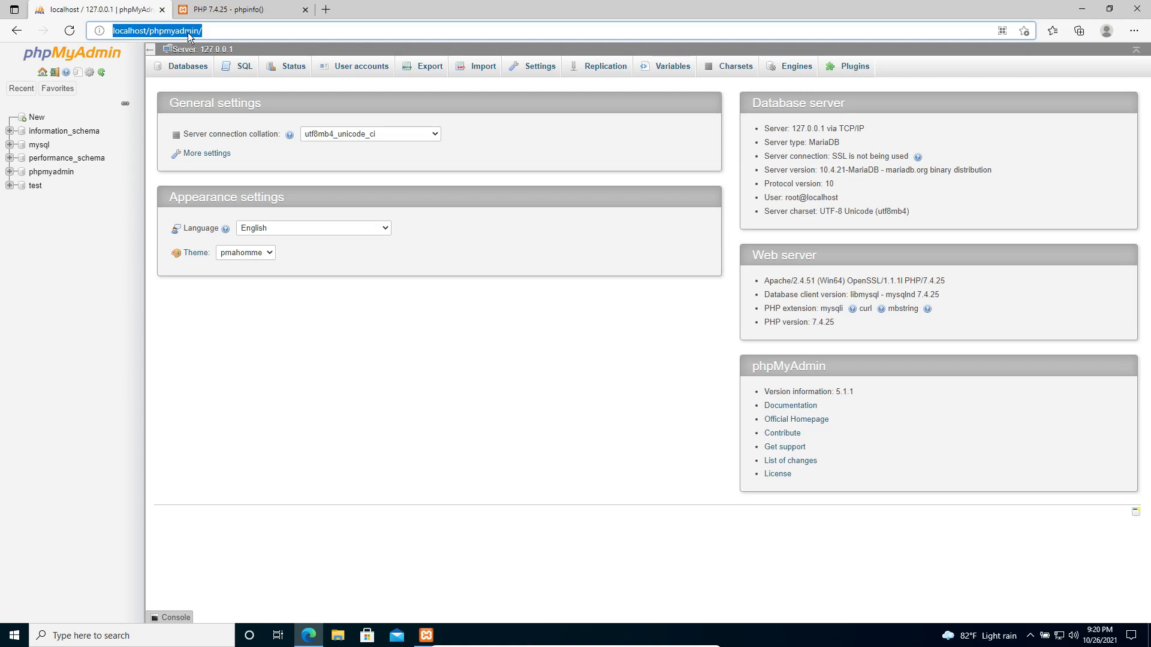
Review the Apache handler and environment sections of the dashboard's phpinfo page, and return to phpMyAdmin.
left_click(221, 11)
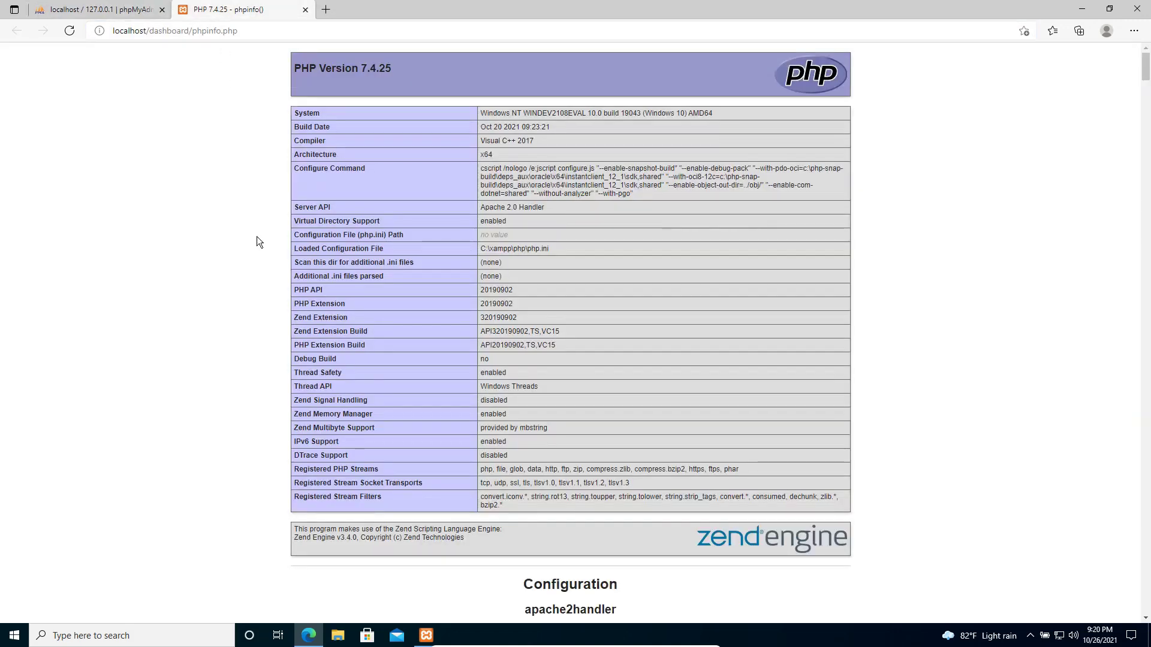
scroll(256, 236, "down", 3)
scroll(256, 236, "down", 3)
scroll(257, 236, "down", 4)
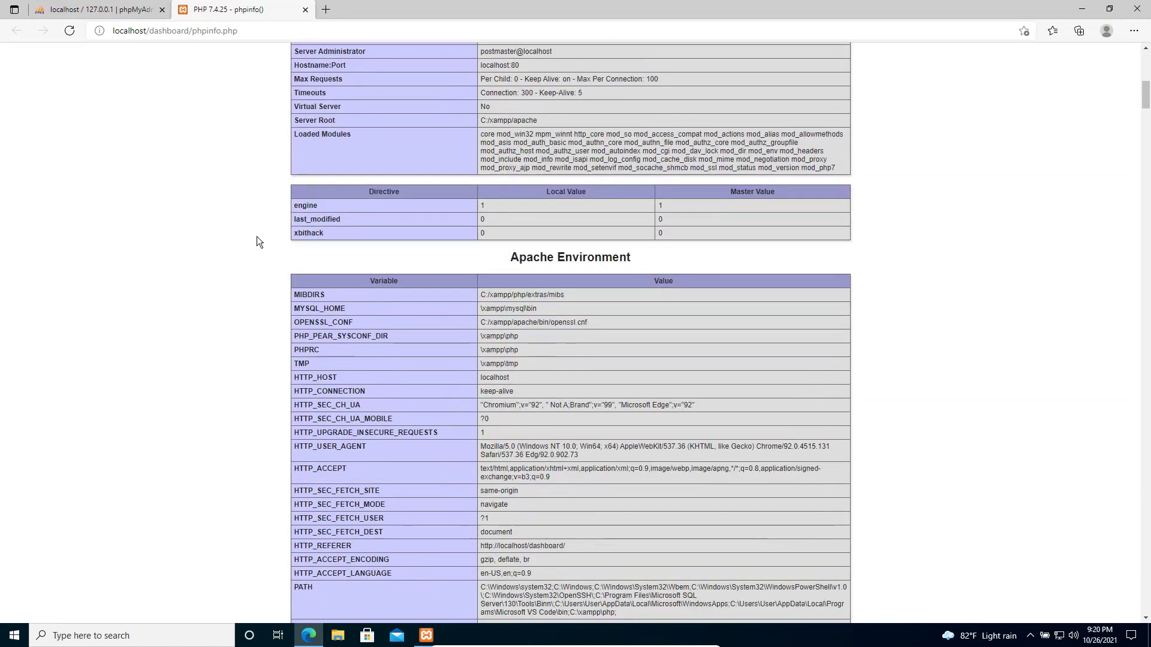
scroll(256, 236, "up", 6)
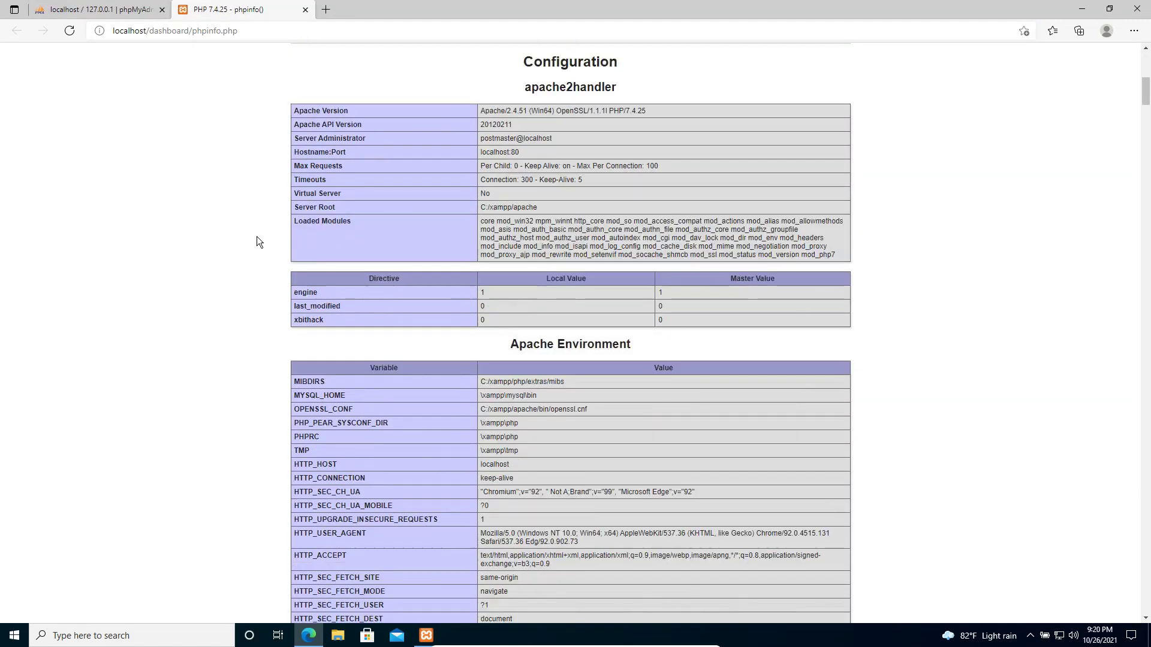
scroll(256, 236, "up", 4)
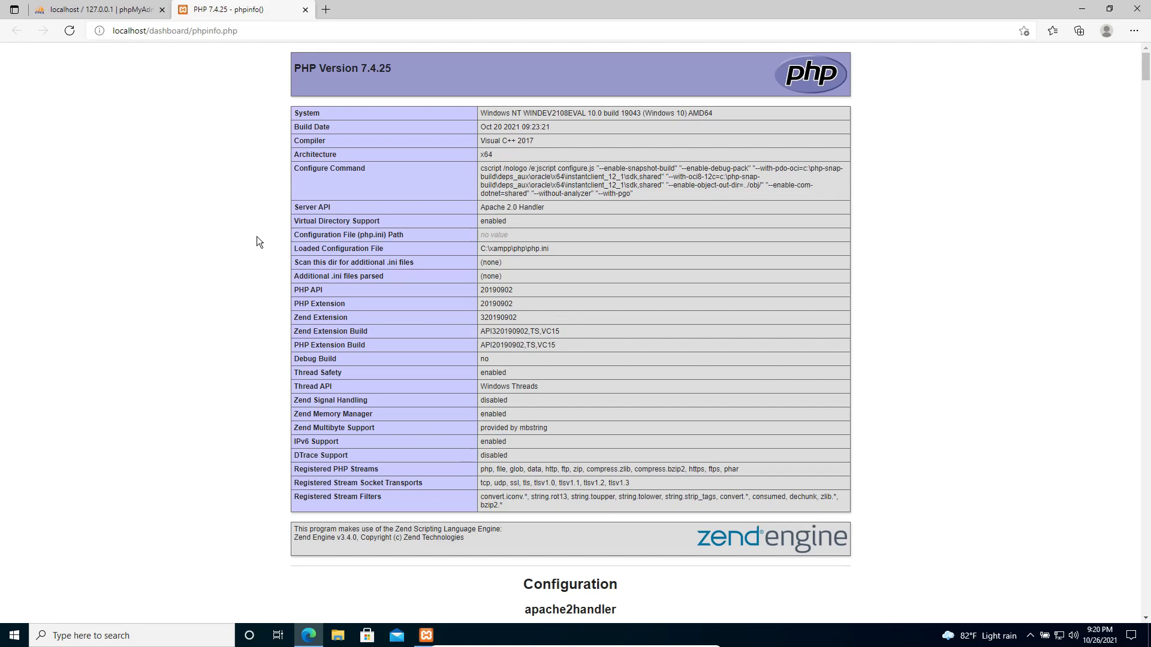
left_click(96, 9)
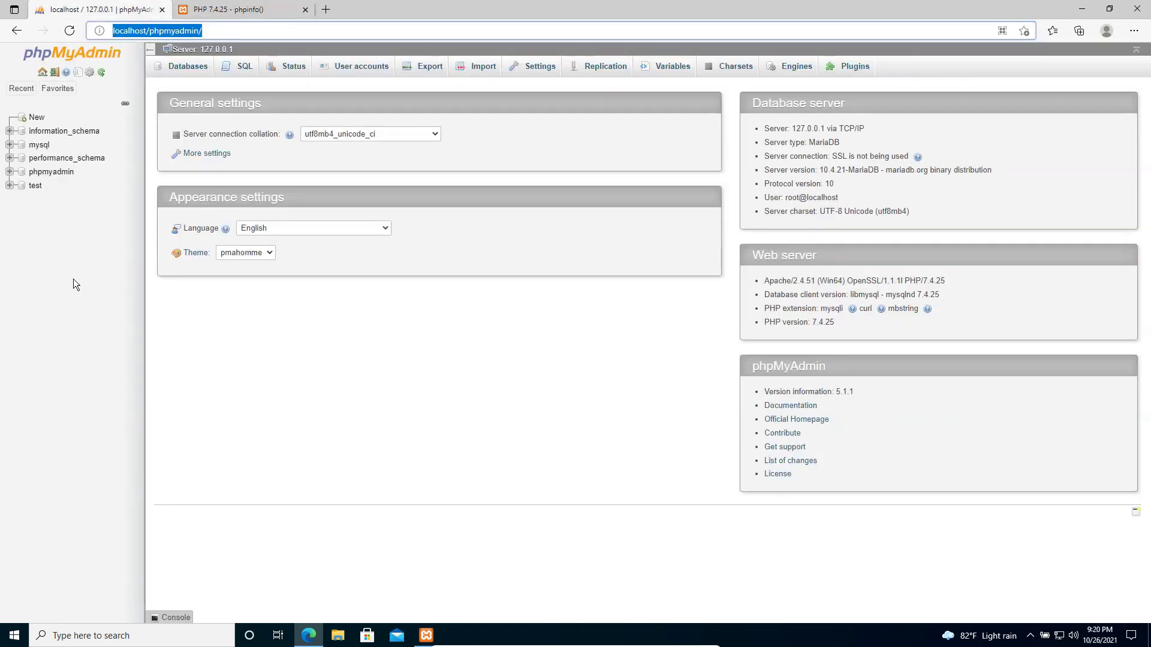